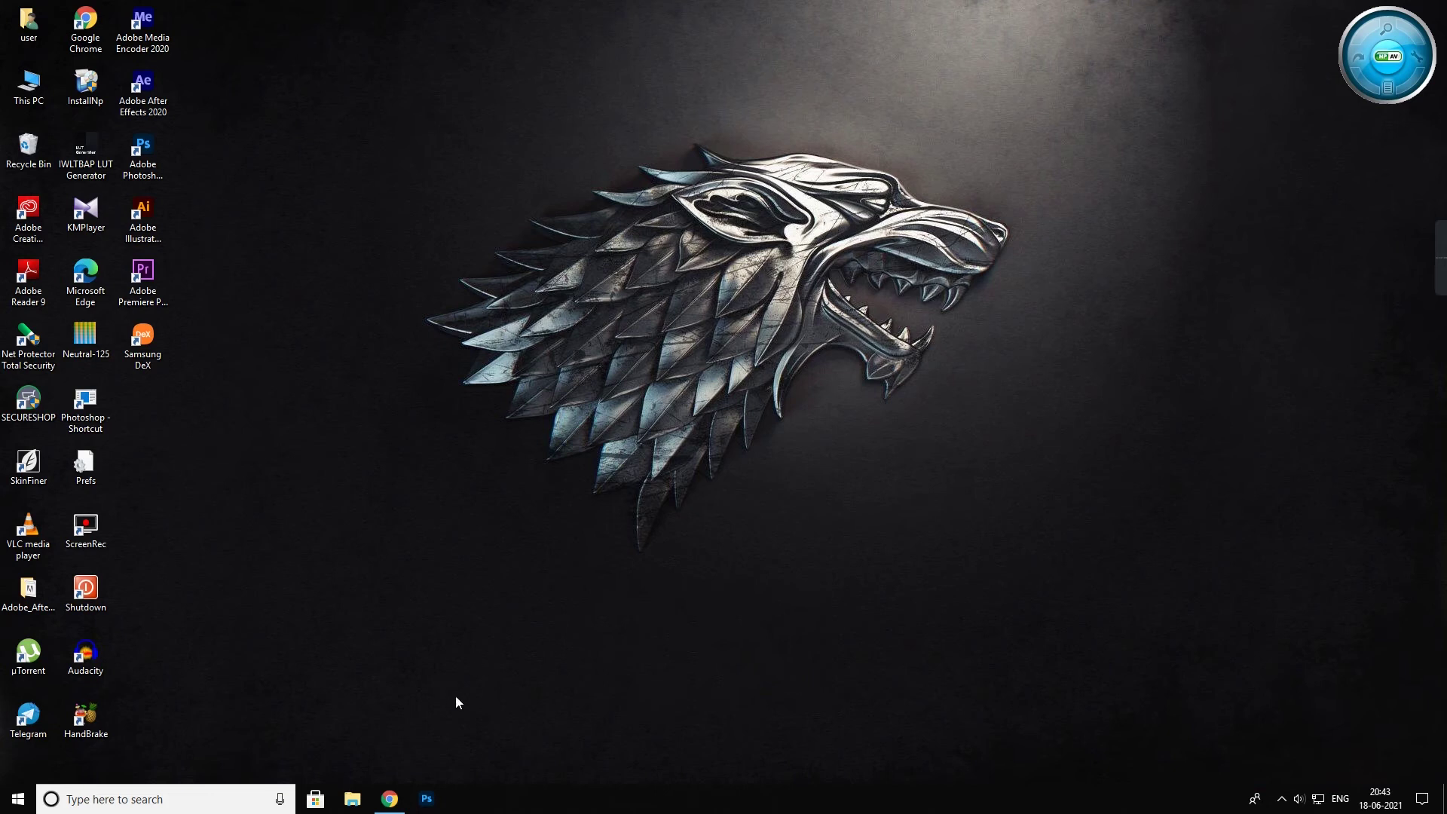
Step: Search Pinterest in Chrome for 'vintage film photography'
click(389, 799)
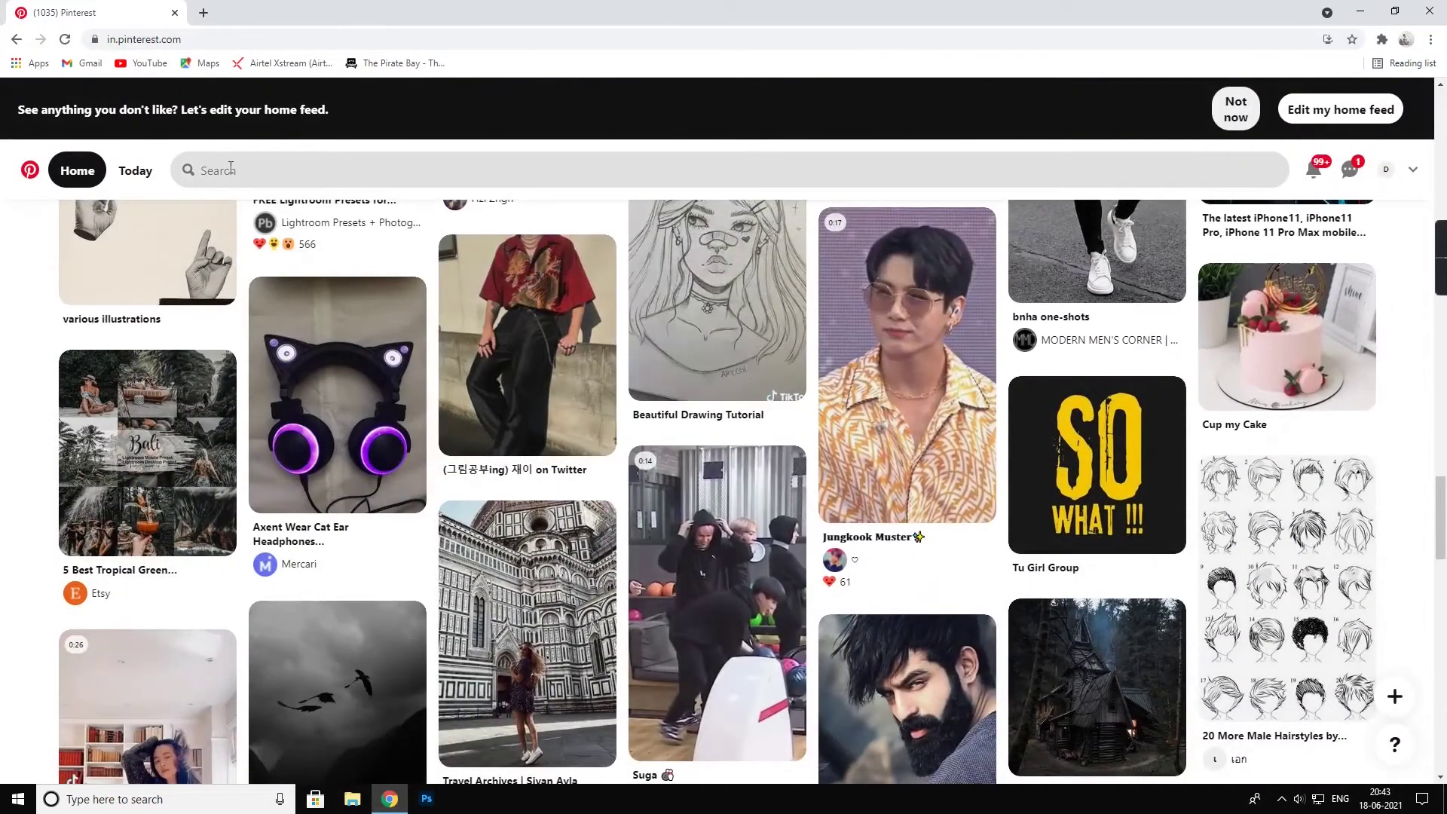
click(231, 168)
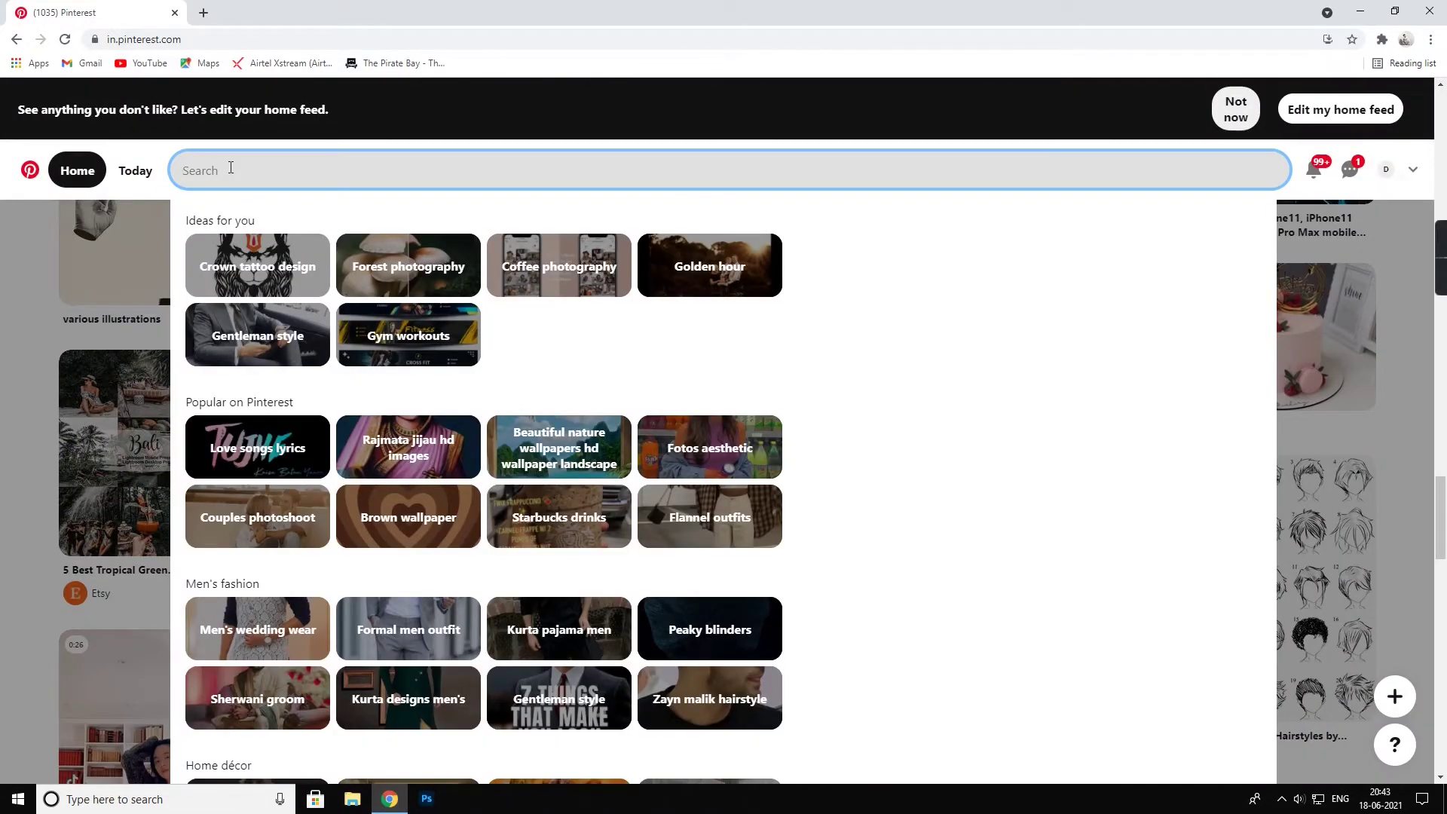
text(vintage film photogr)
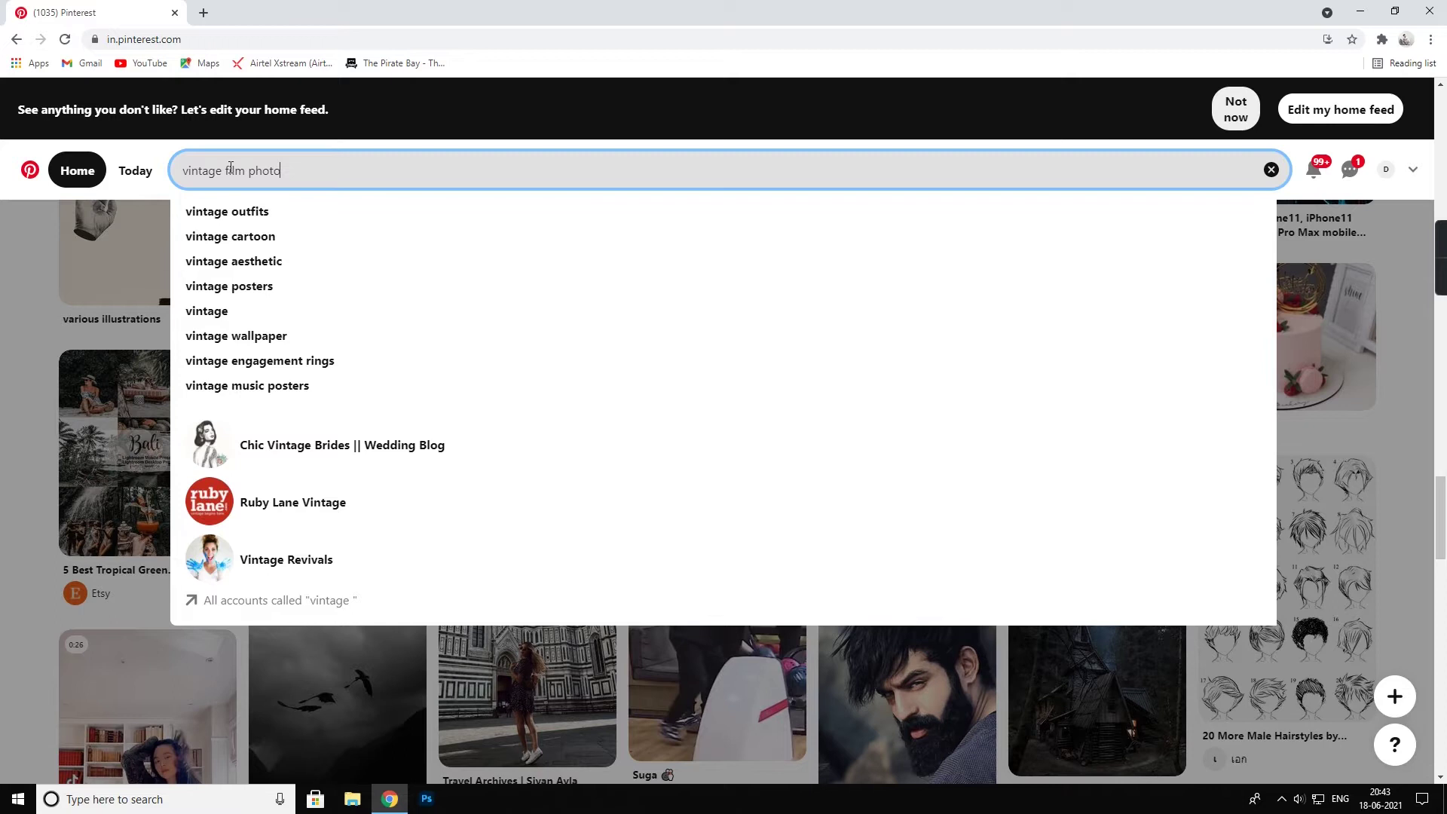
text(aphy)
key(Return)
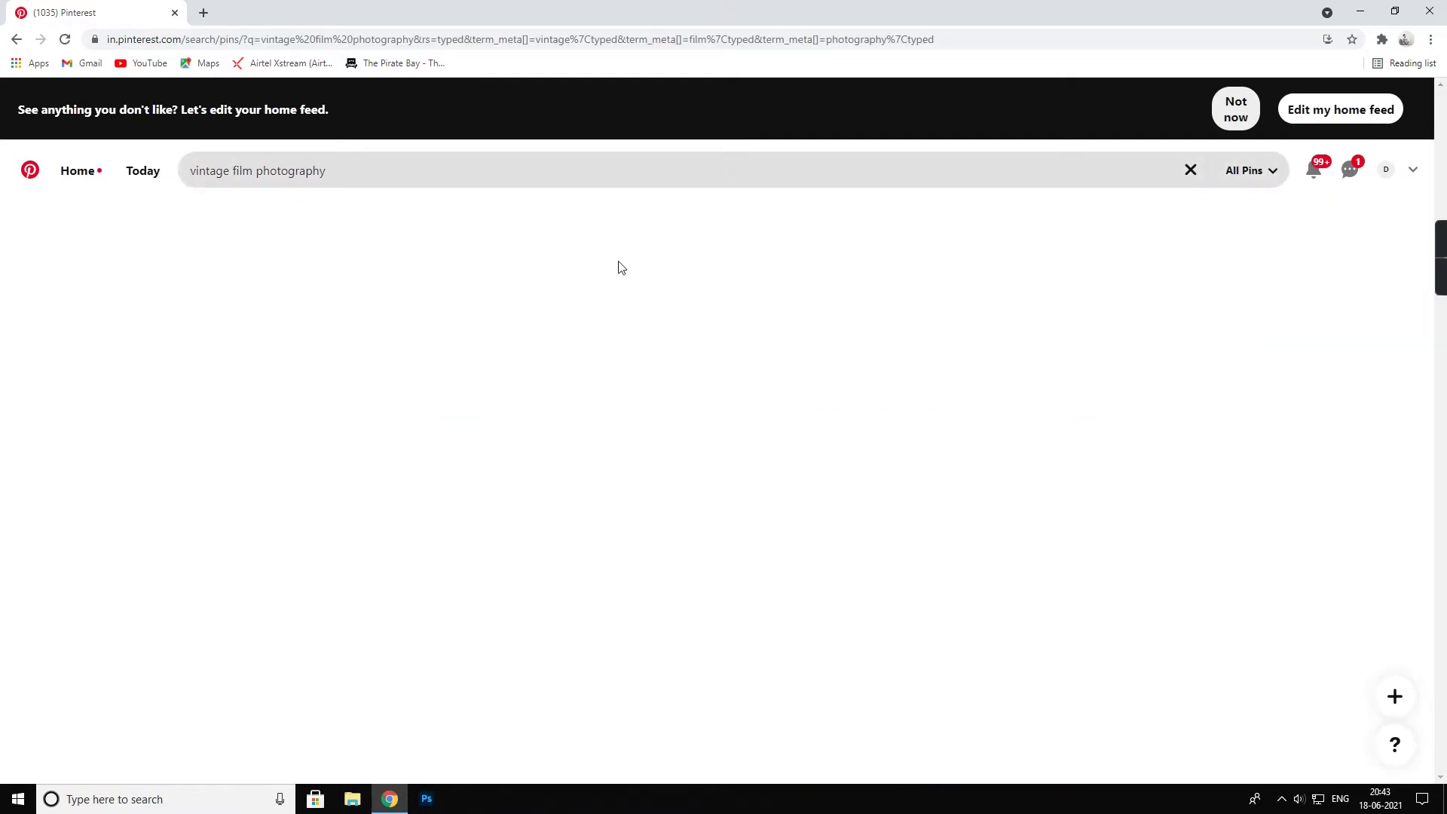
mouse_move(906, 310)
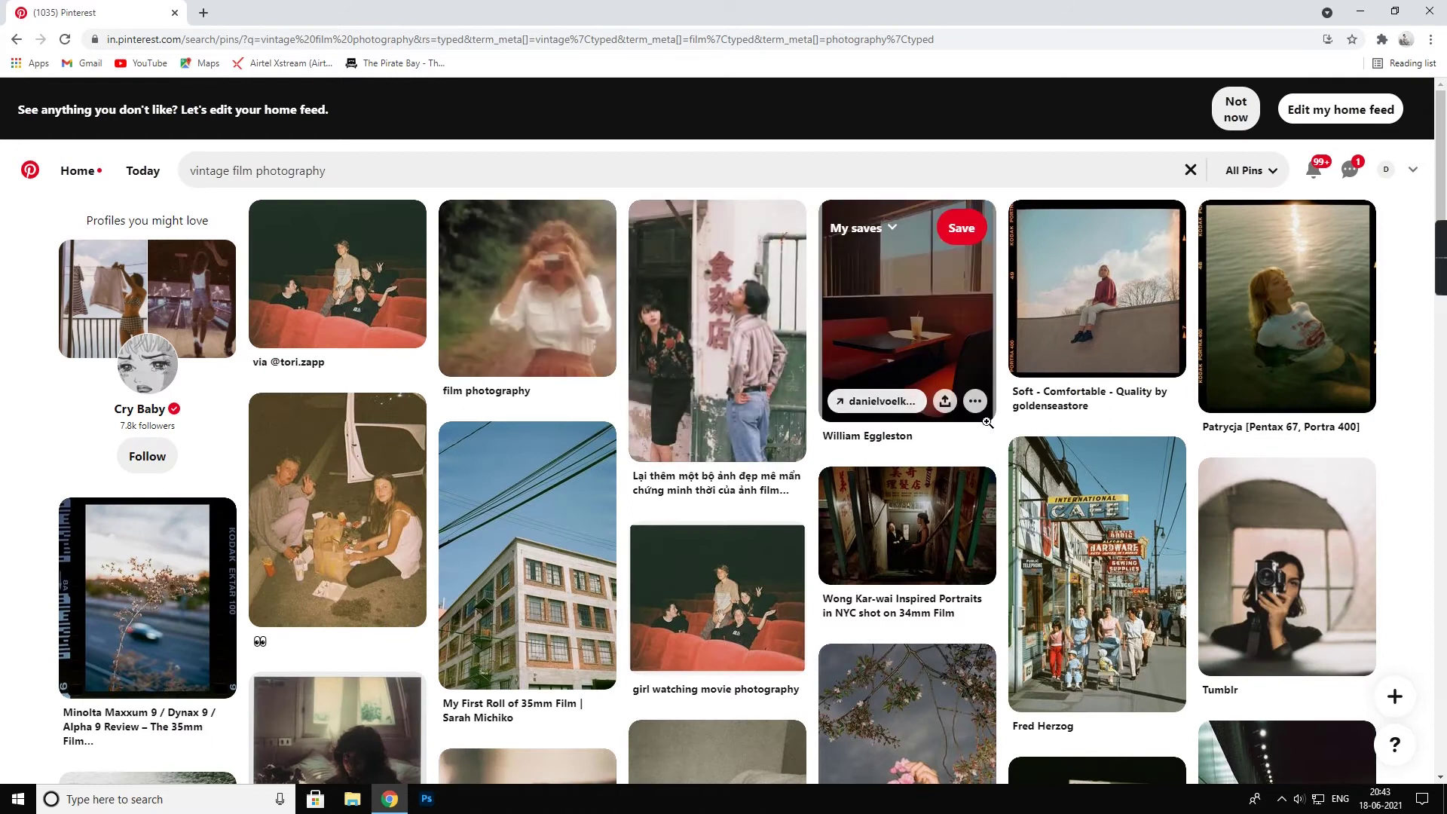
Step: Scroll through the Pinterest results, then minimize Chrome to show the desktop
drag(1442, 151, 1443, 271)
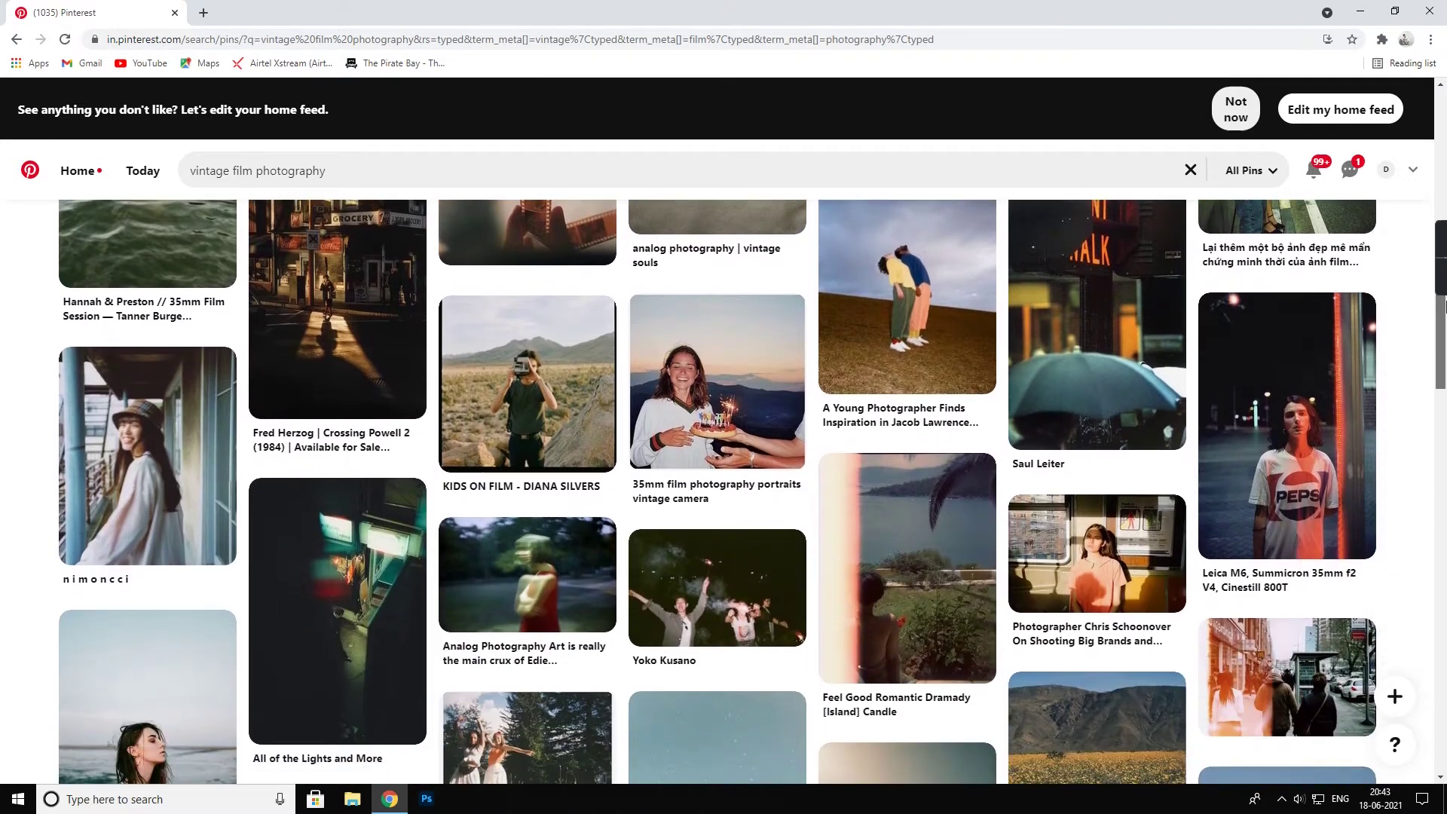
drag(1443, 263, 1445, 603)
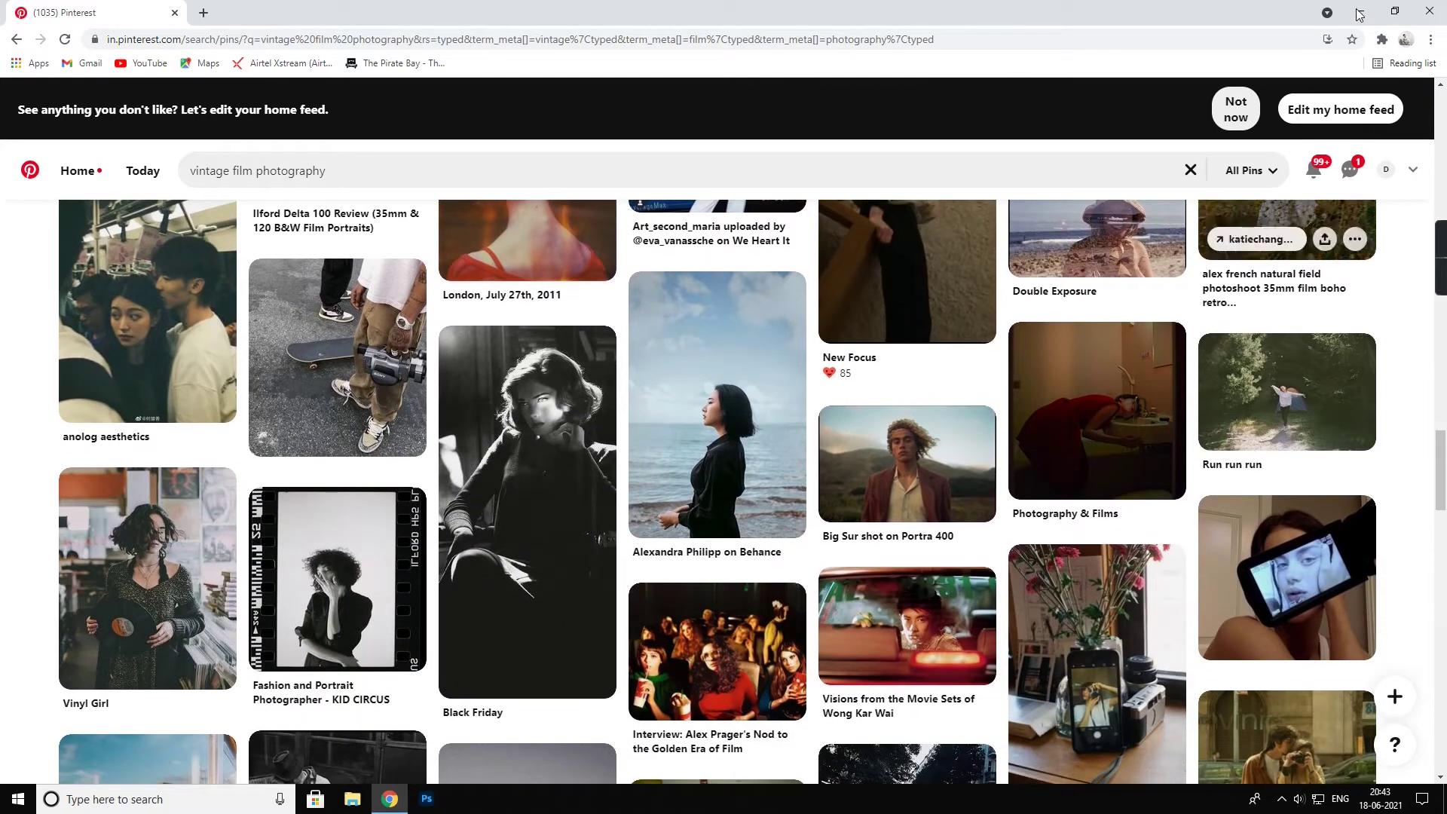
click(1358, 11)
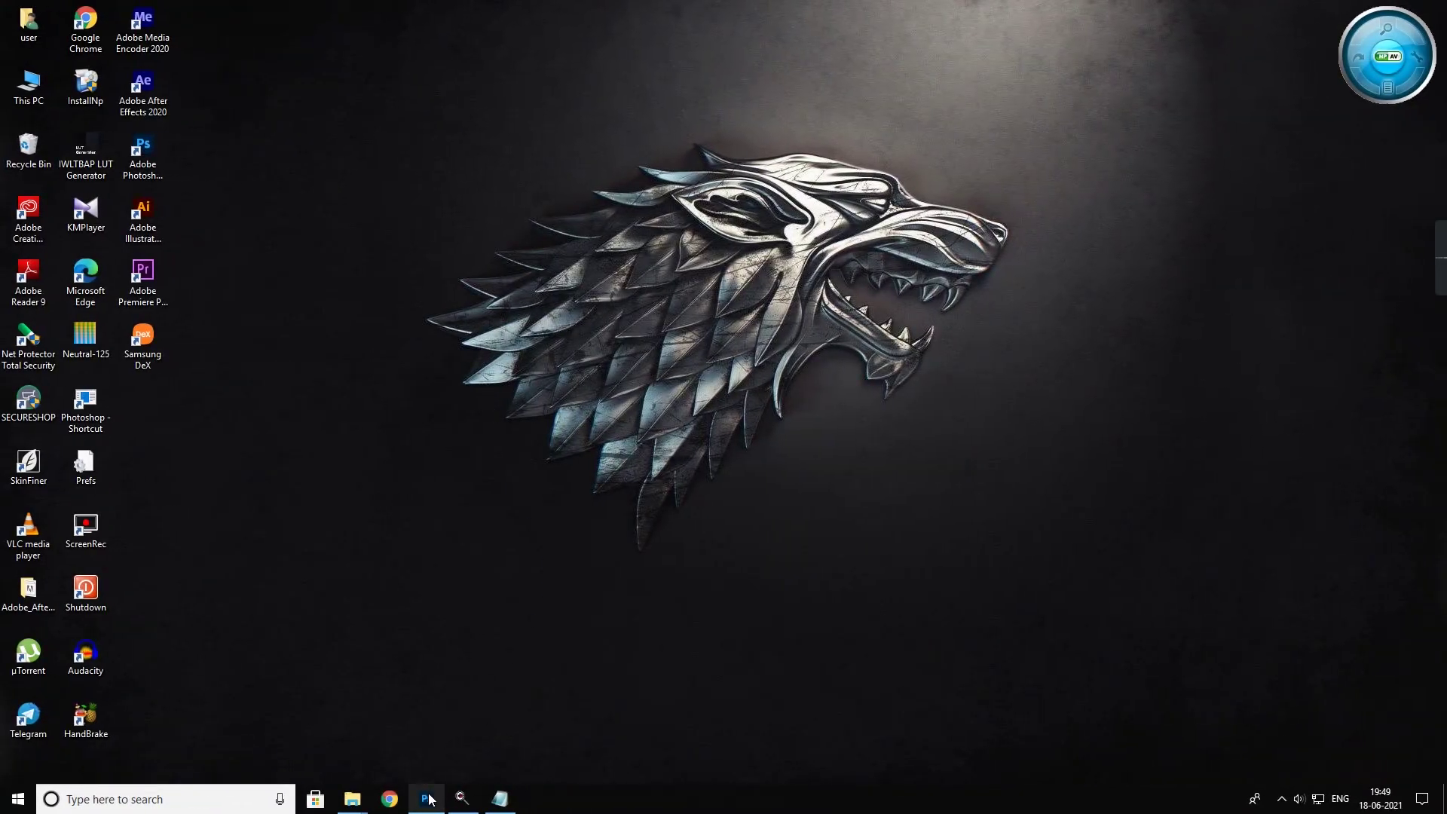
Step: Restore Photoshop and open the Camera Raw Filter on the beach portrait's Background copy
click(430, 800)
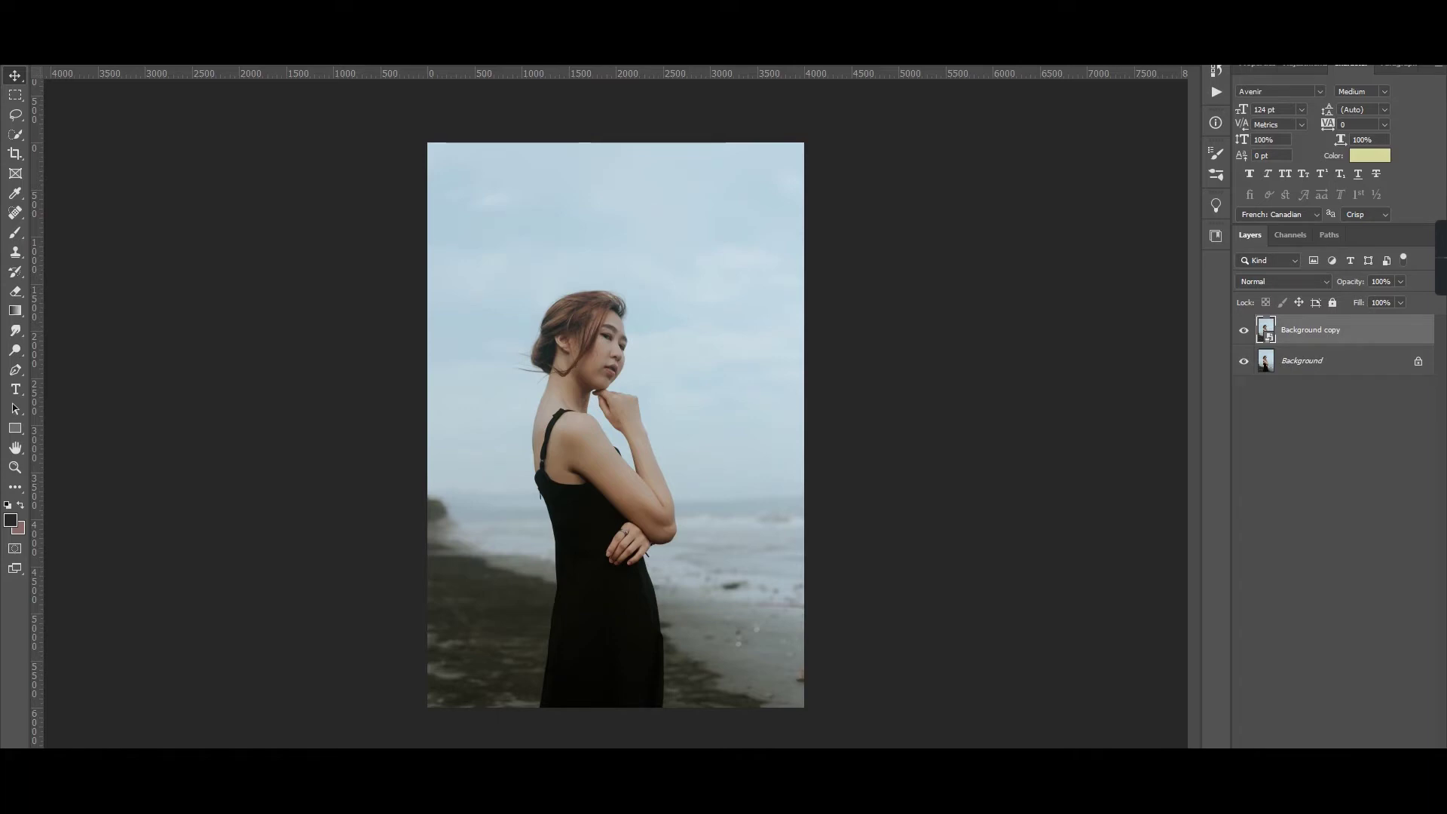
click(205, 56)
click(241, 98)
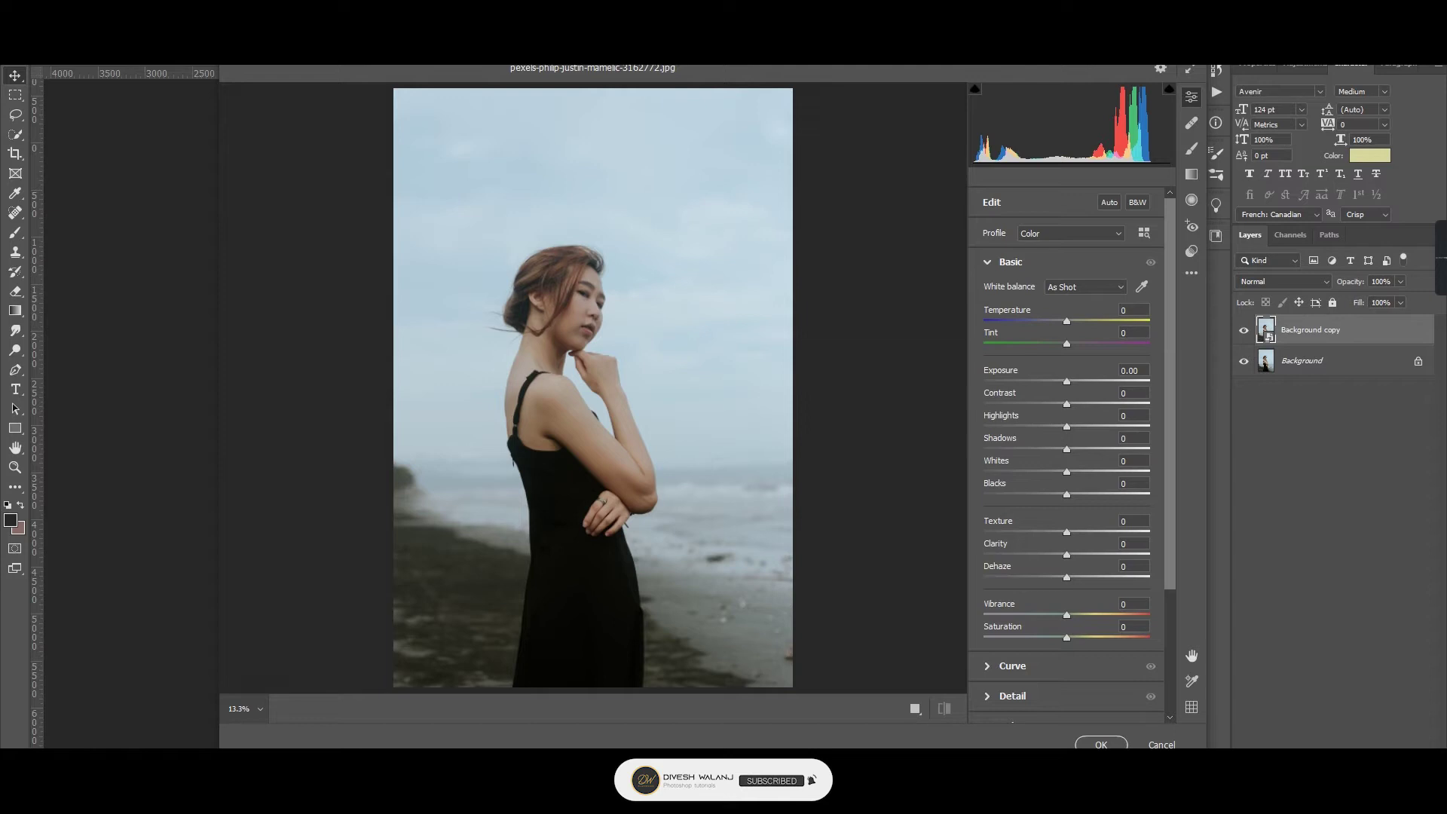
Step: Load the saved VINTAGE FILM LOOK.xmp settings into Camera Raw
click(1192, 272)
click(1222, 447)
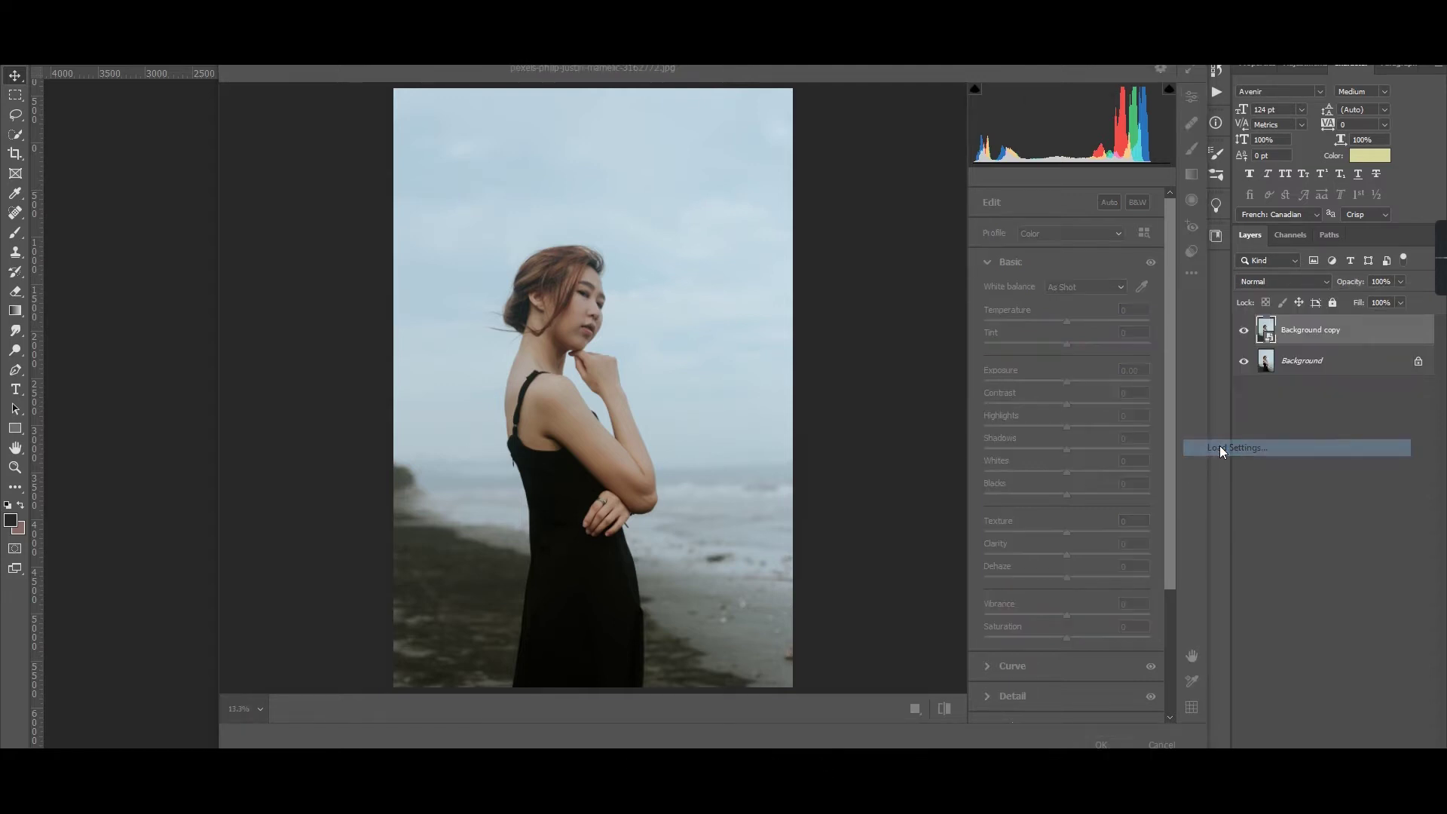
click(394, 159)
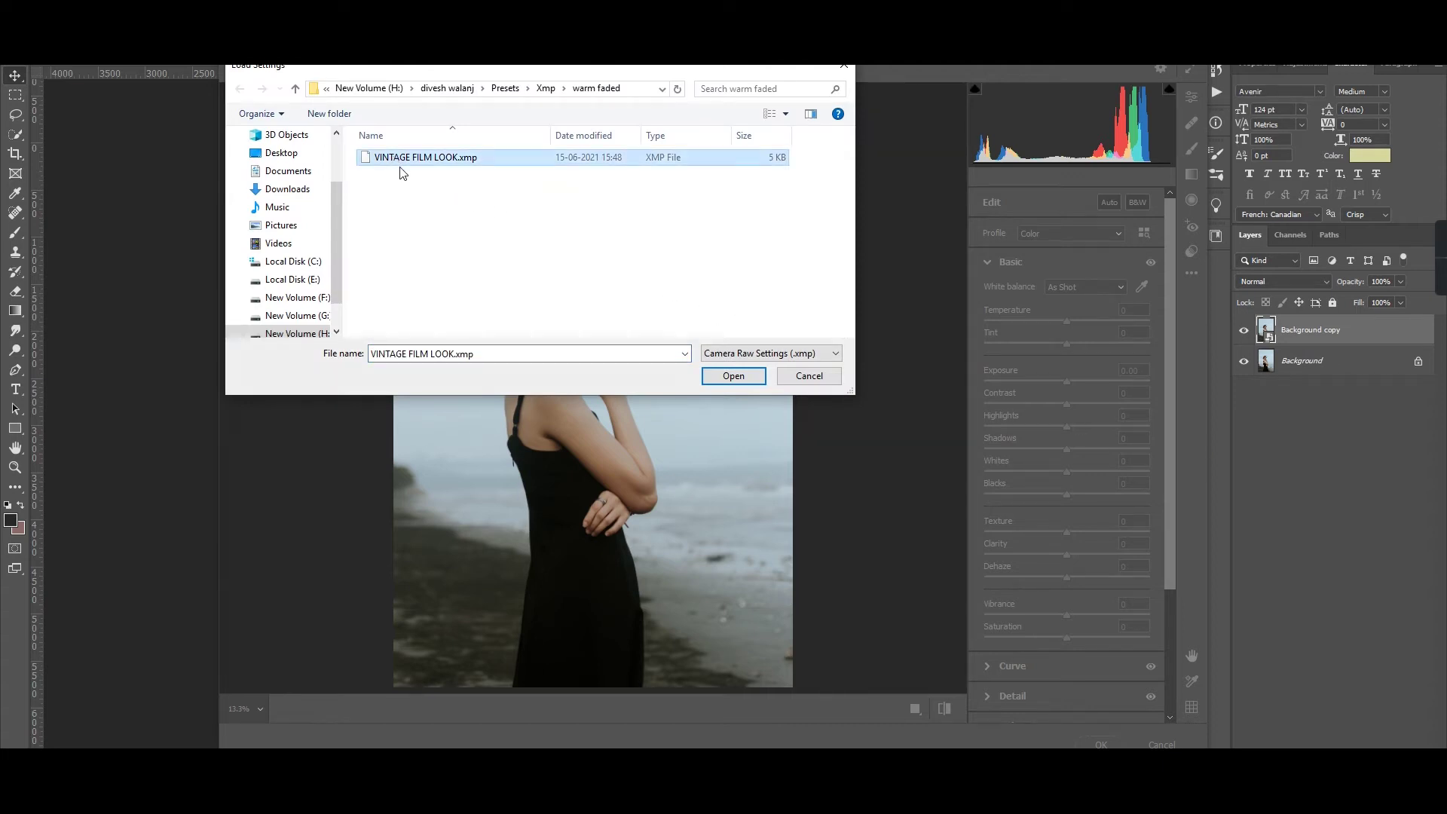
click(744, 379)
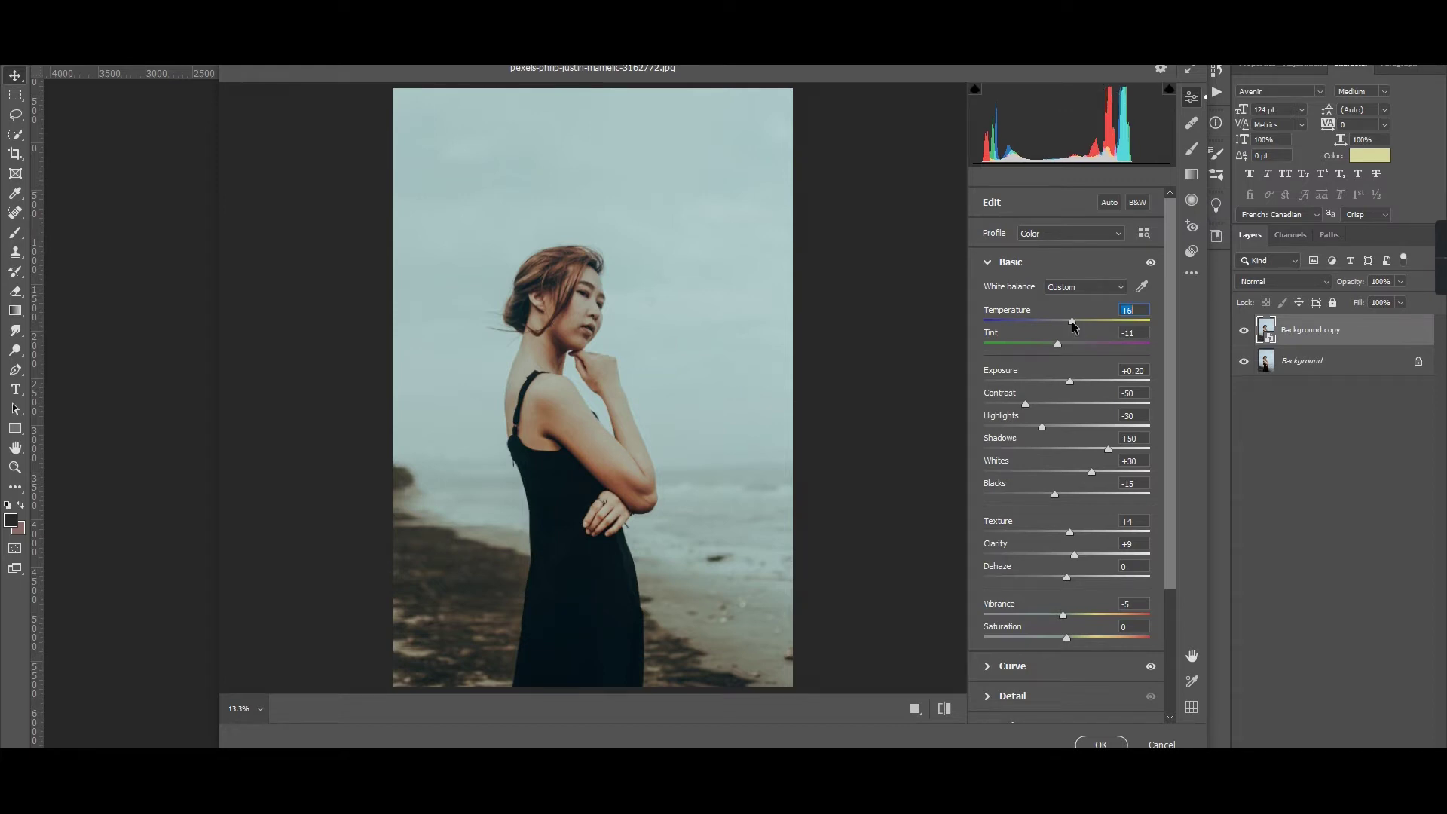
Step: Lower Temperature slightly, raise Dehaze, and apply the Camera Raw smart filter
drag(1071, 322, 1068, 326)
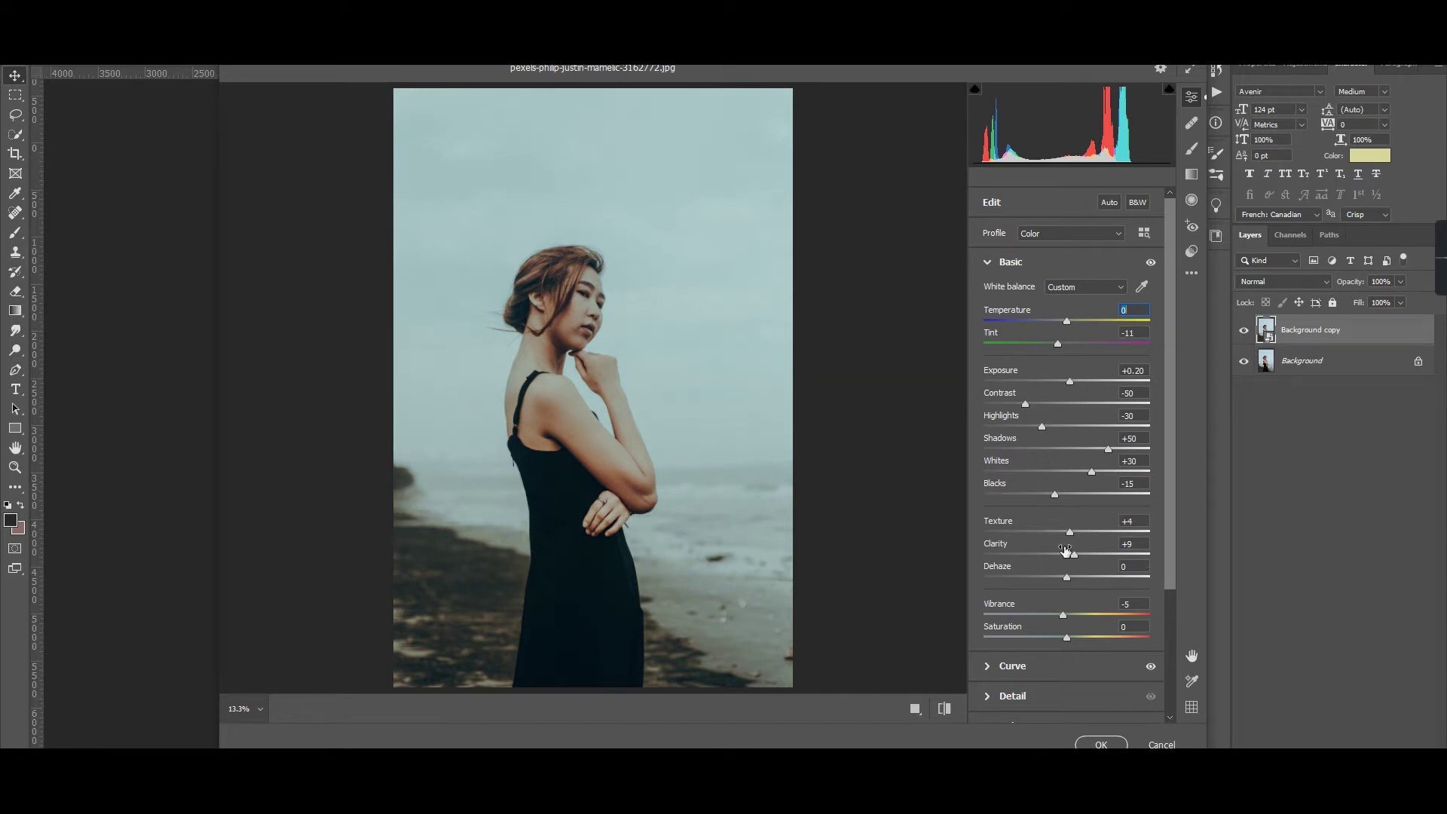
drag(1068, 580, 1075, 584)
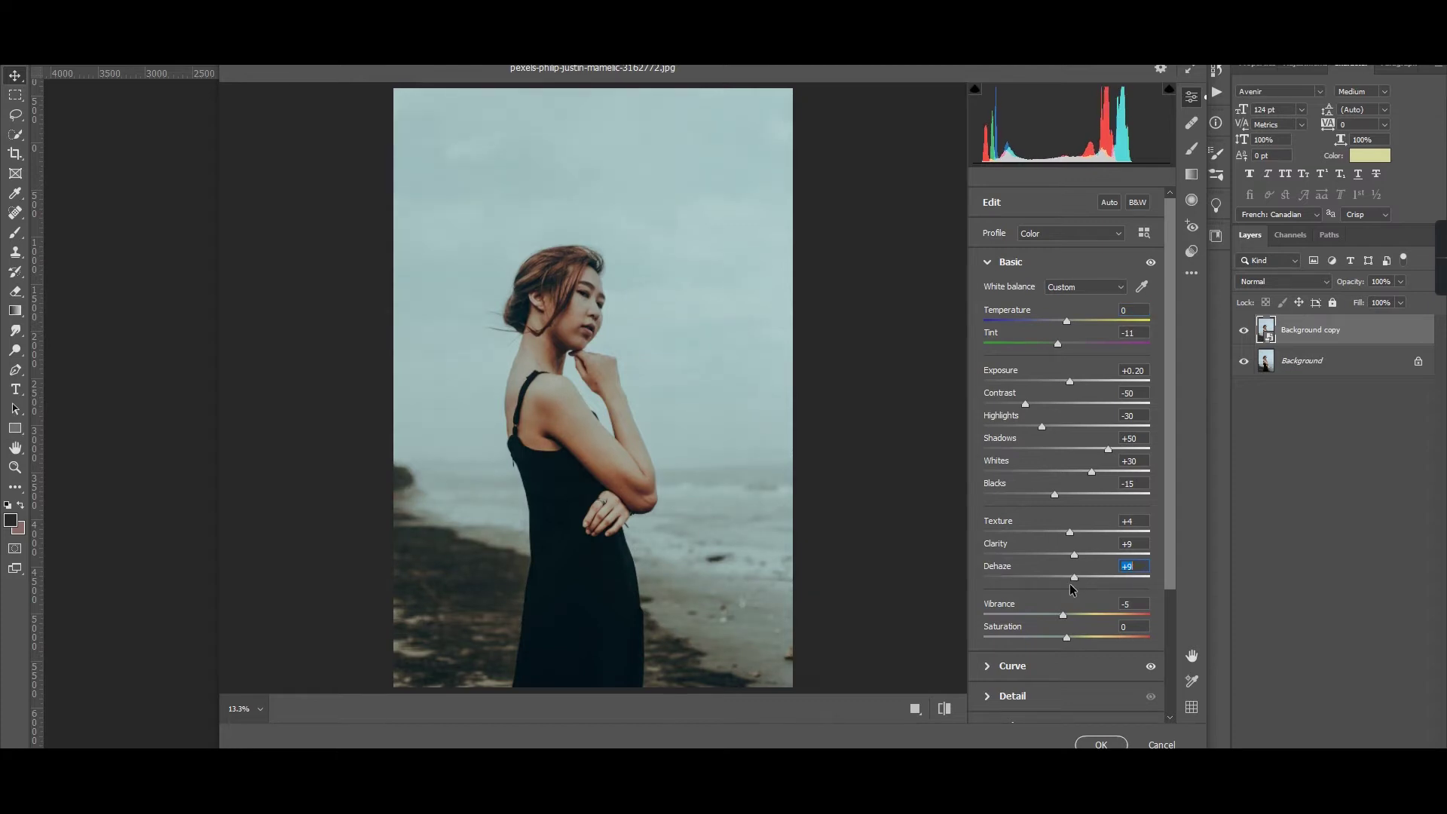
click(1089, 744)
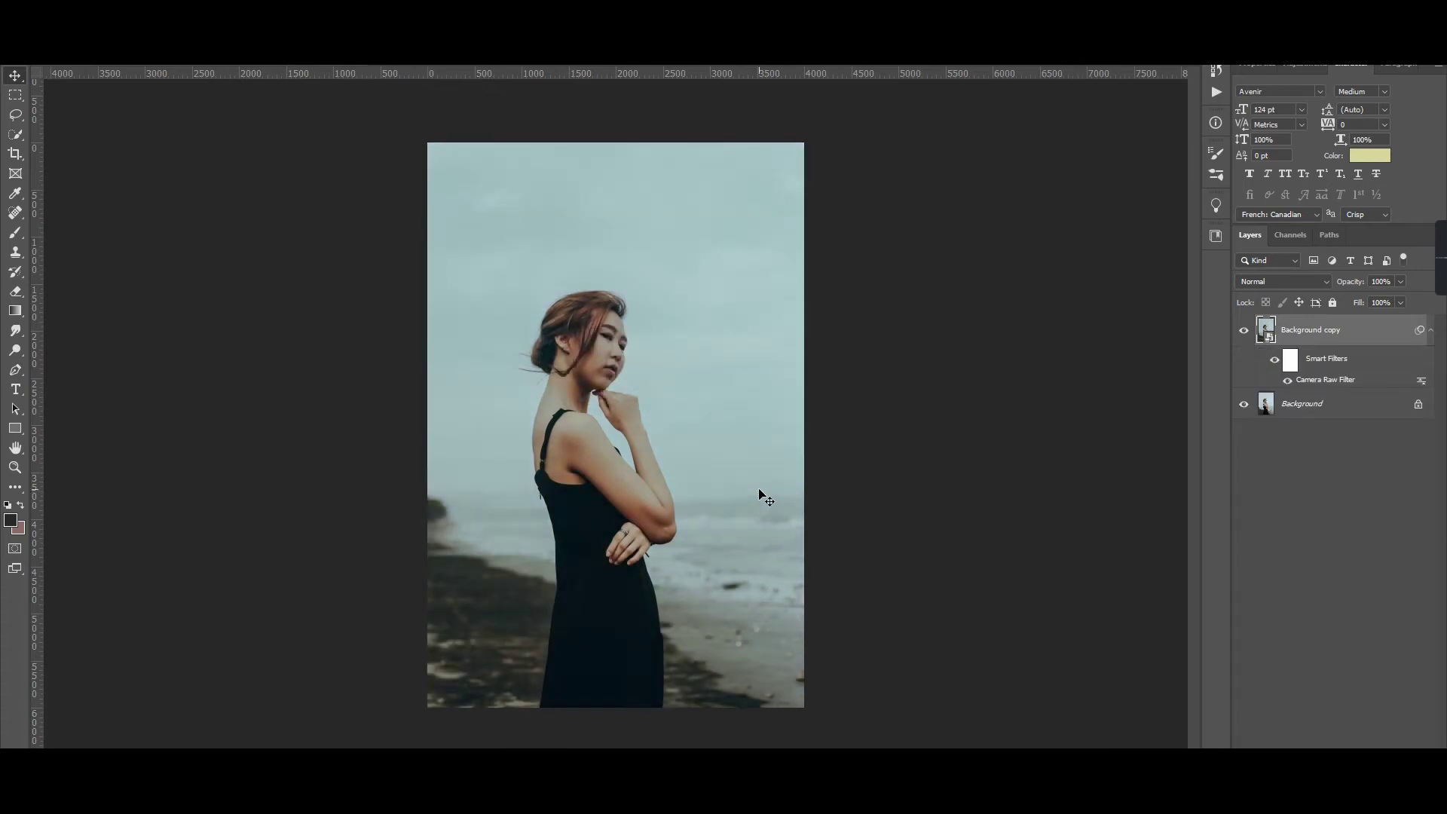
Step: Toggle the Camera Raw smart filter off and on to compare before and after
click(1273, 361)
click(1273, 362)
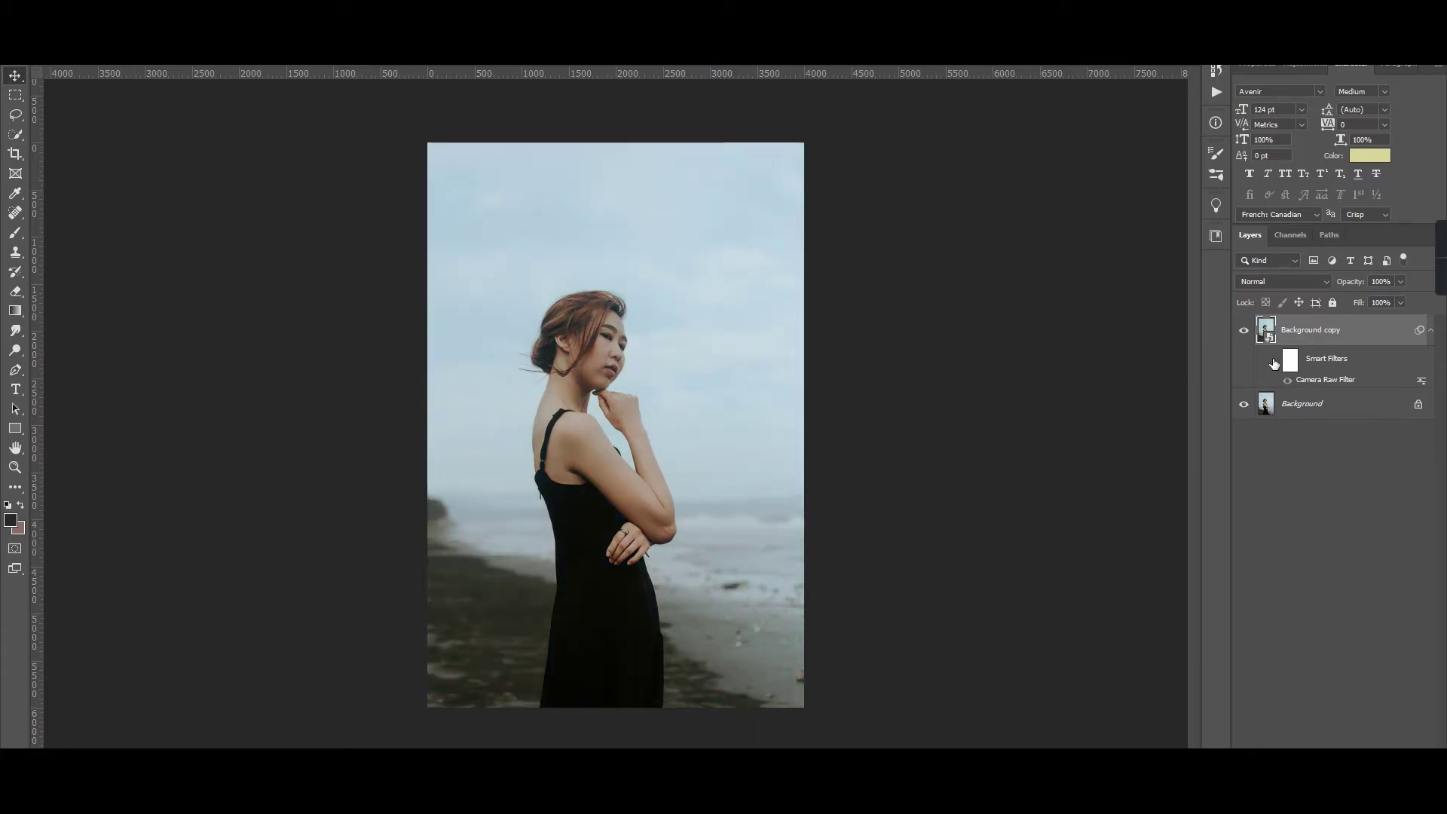
click(1273, 362)
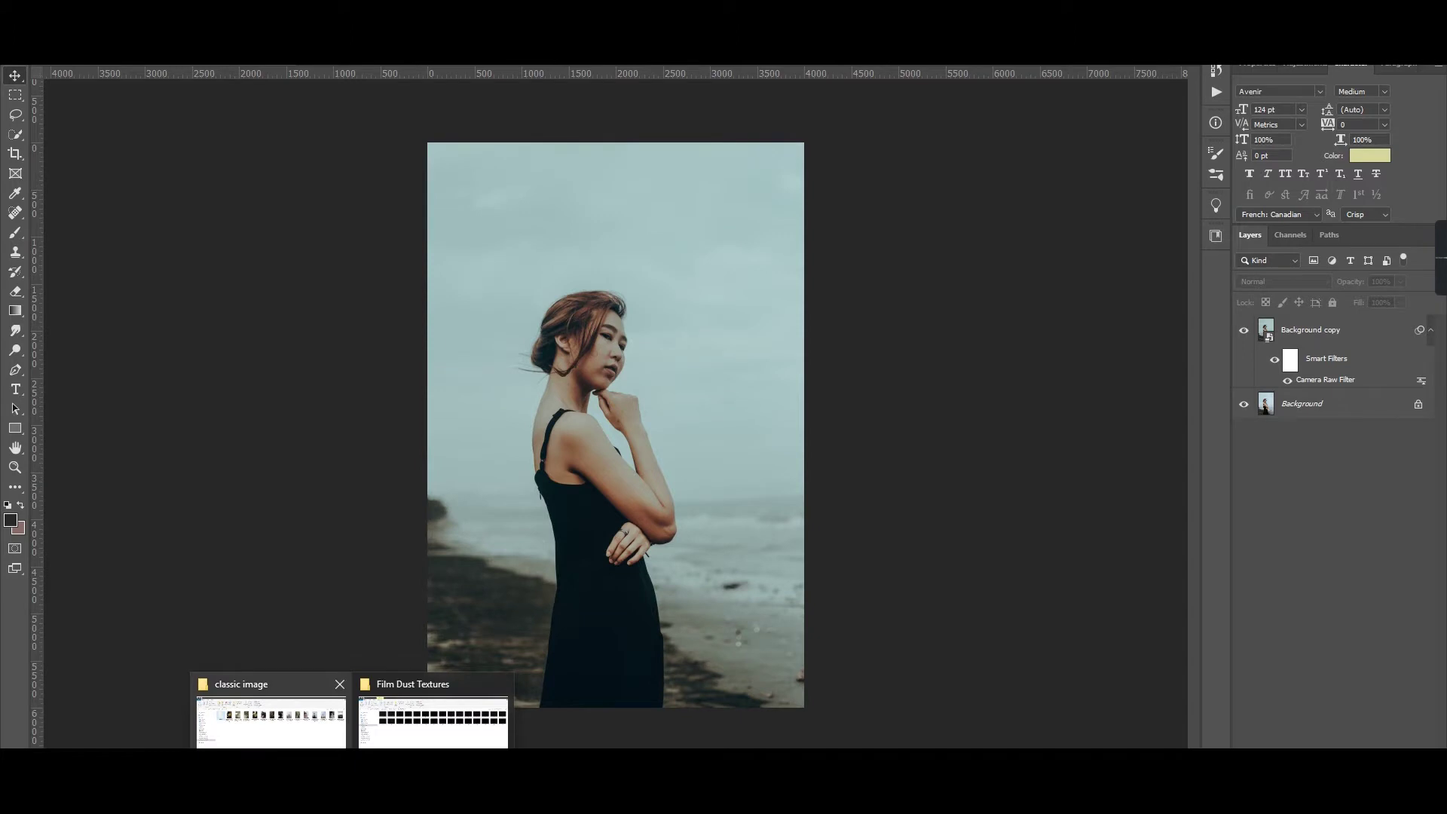
click(272, 720)
Step: Copy the line 'Sometimes you need to be alone' from caption.txt, then minimize Notepad
double_click(243, 169)
drag(1035, 427, 739, 303)
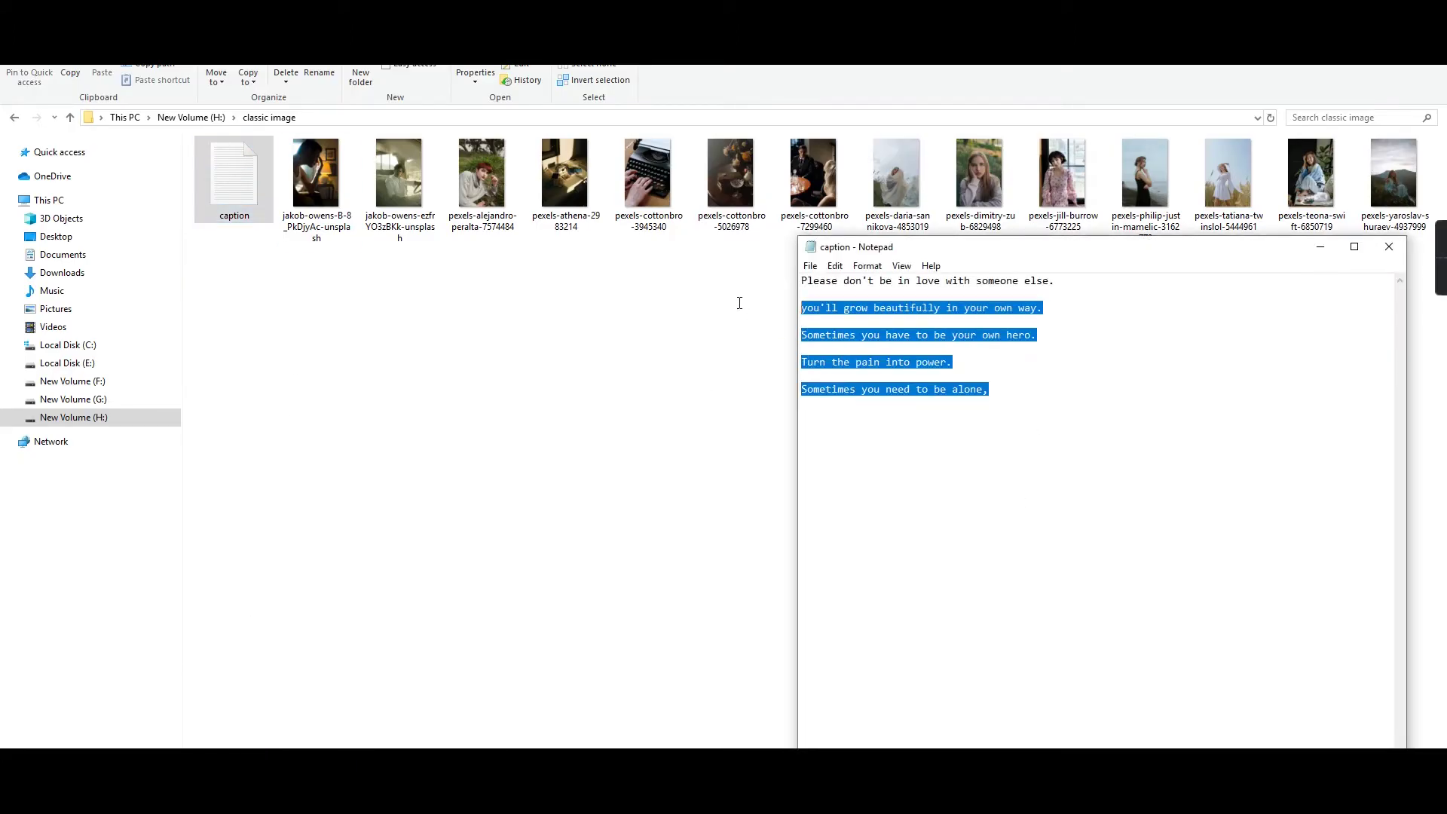
click(1071, 374)
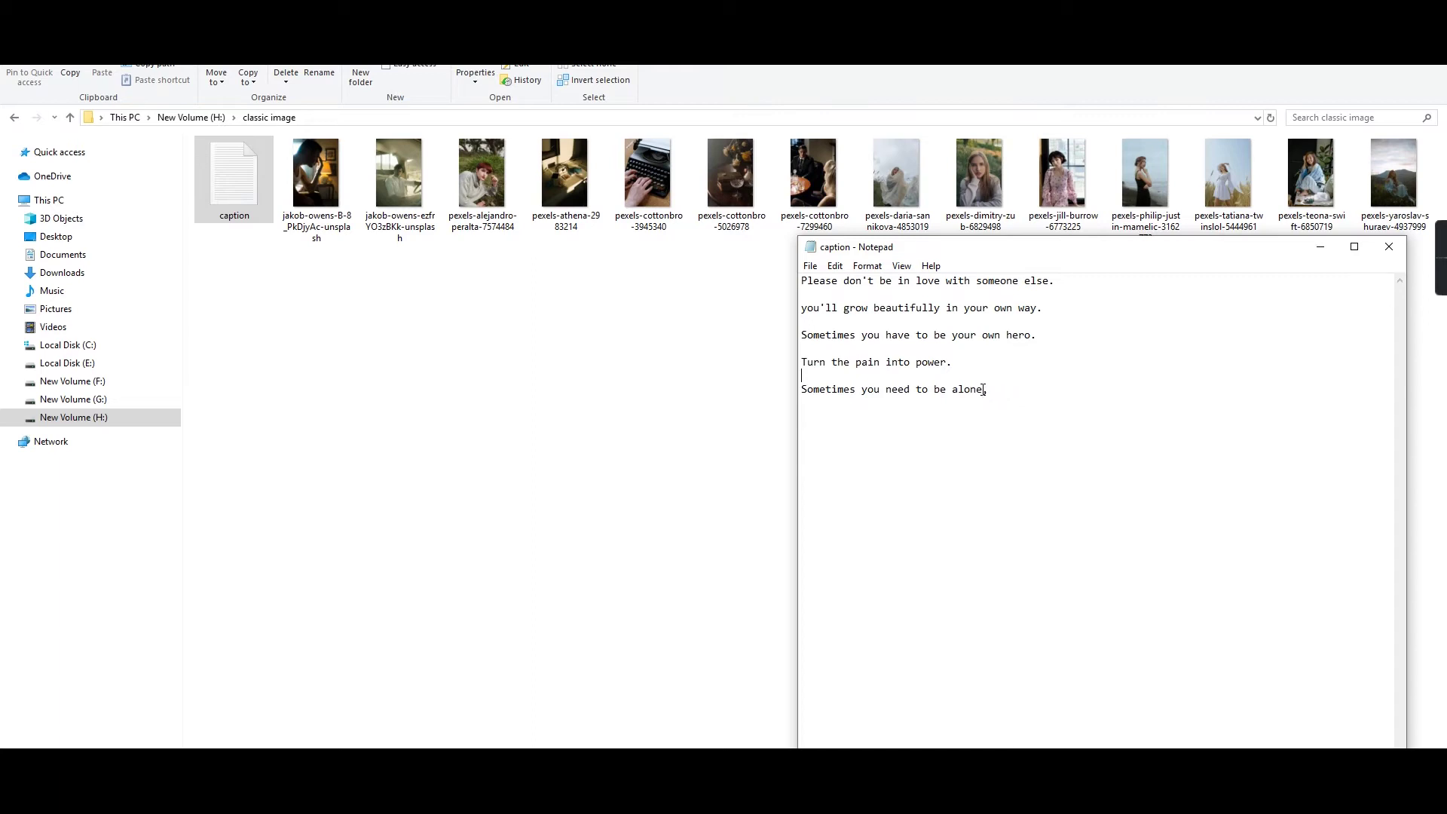
drag(984, 389, 796, 389)
right_click(808, 382)
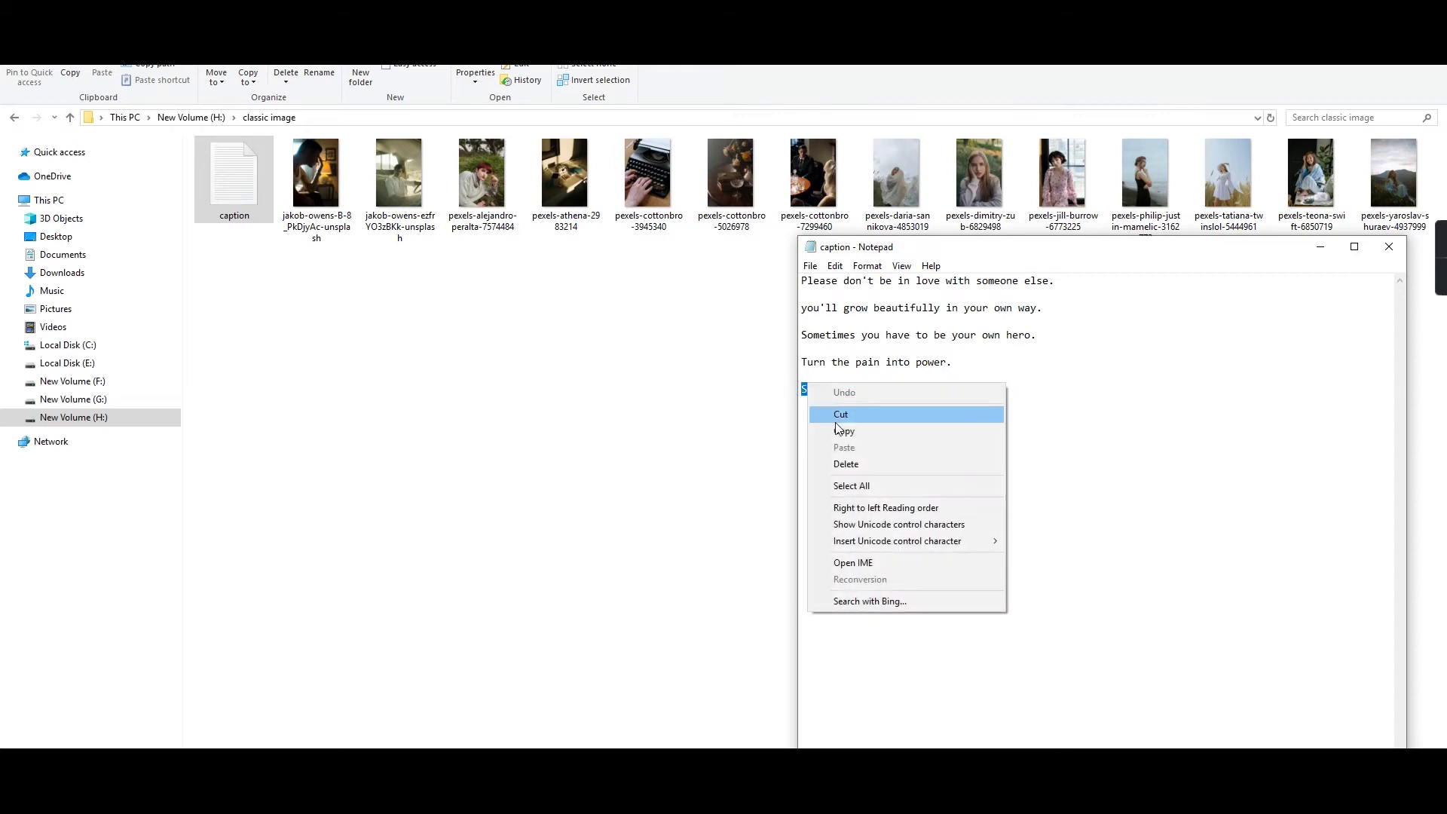
click(866, 431)
click(1320, 247)
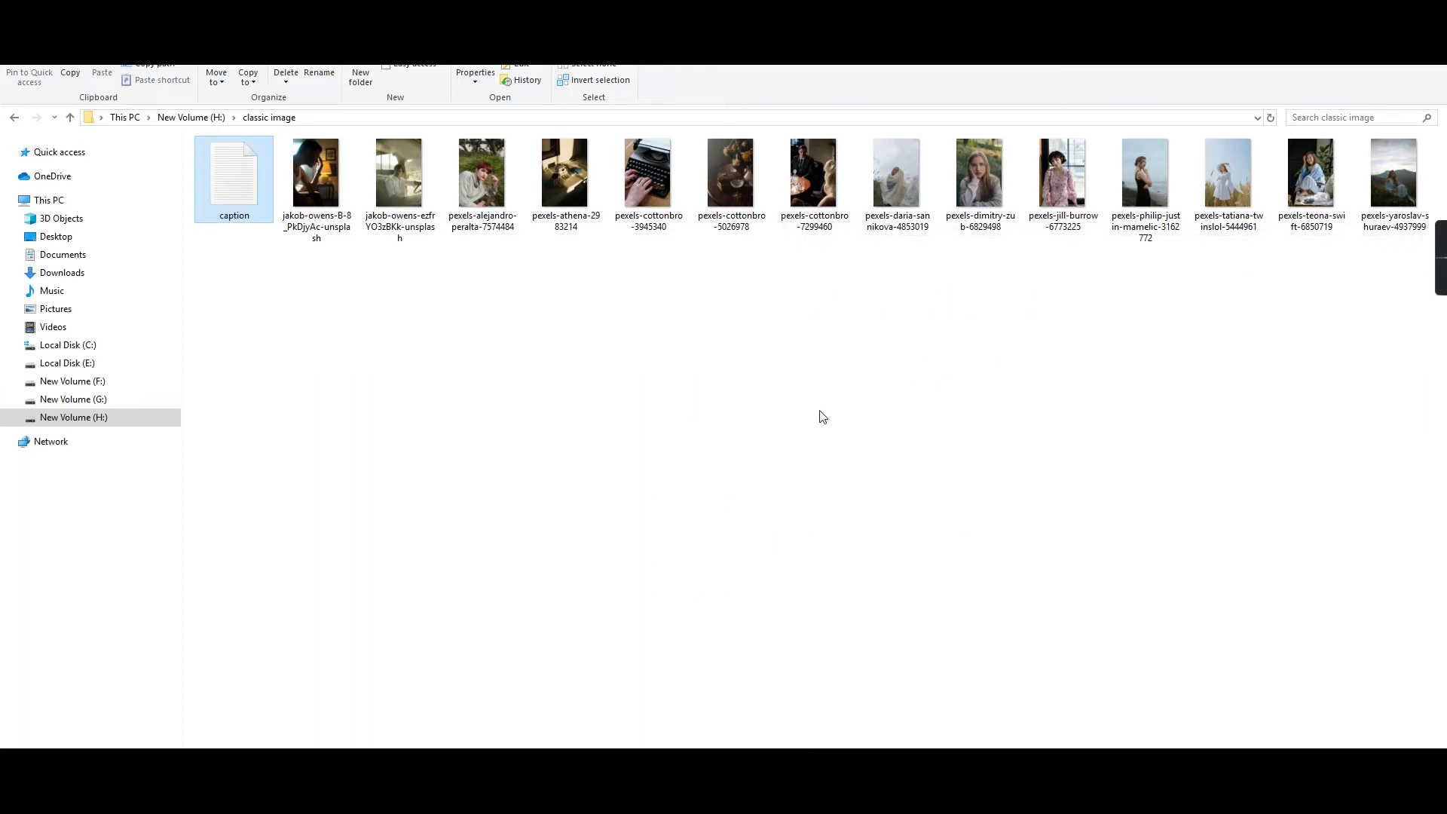
click(820, 411)
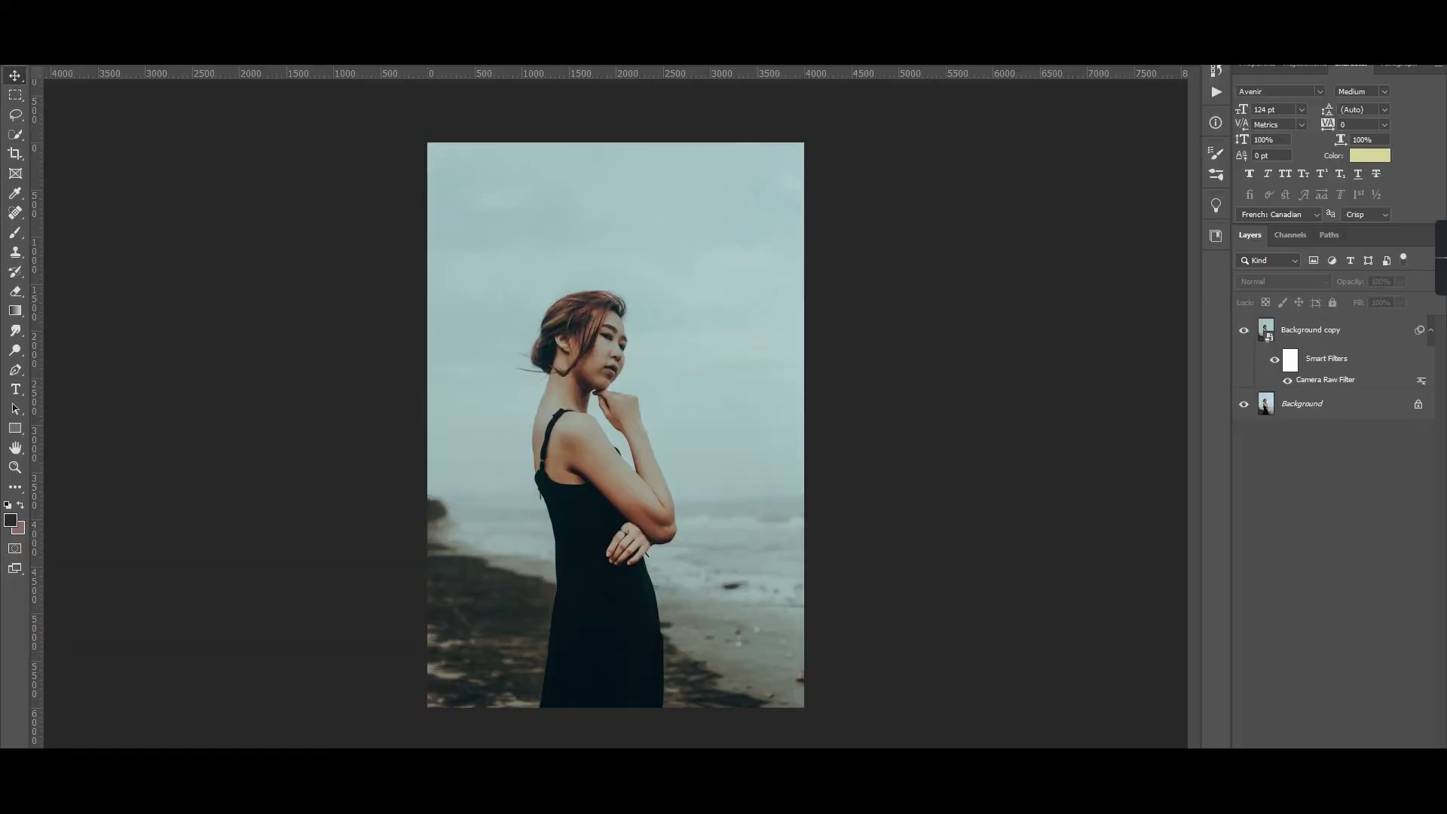
Step: Add the caption 'Sometimes you need to be alone' centred near the photo's bottom
click(14, 389)
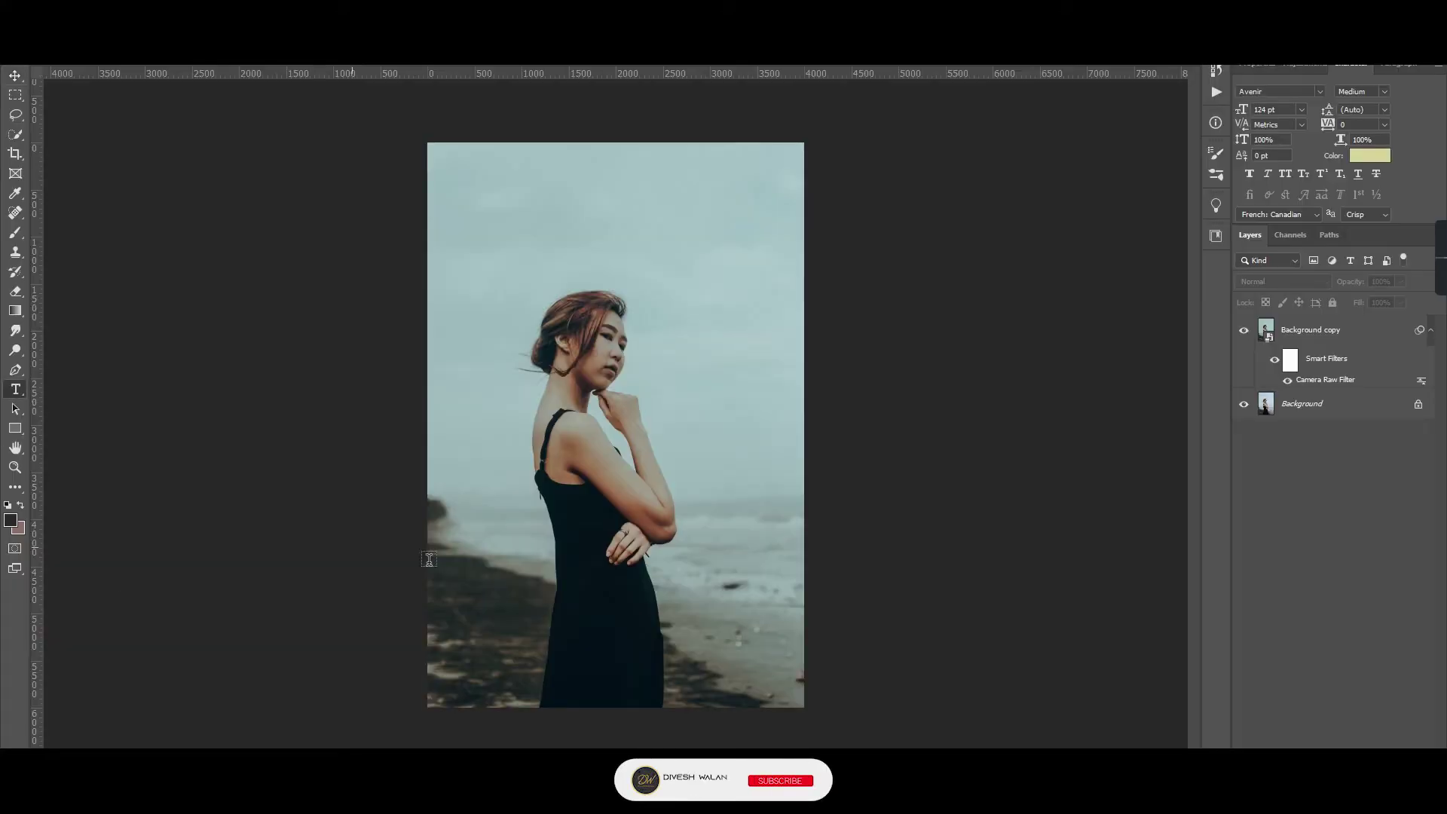
click(520, 628)
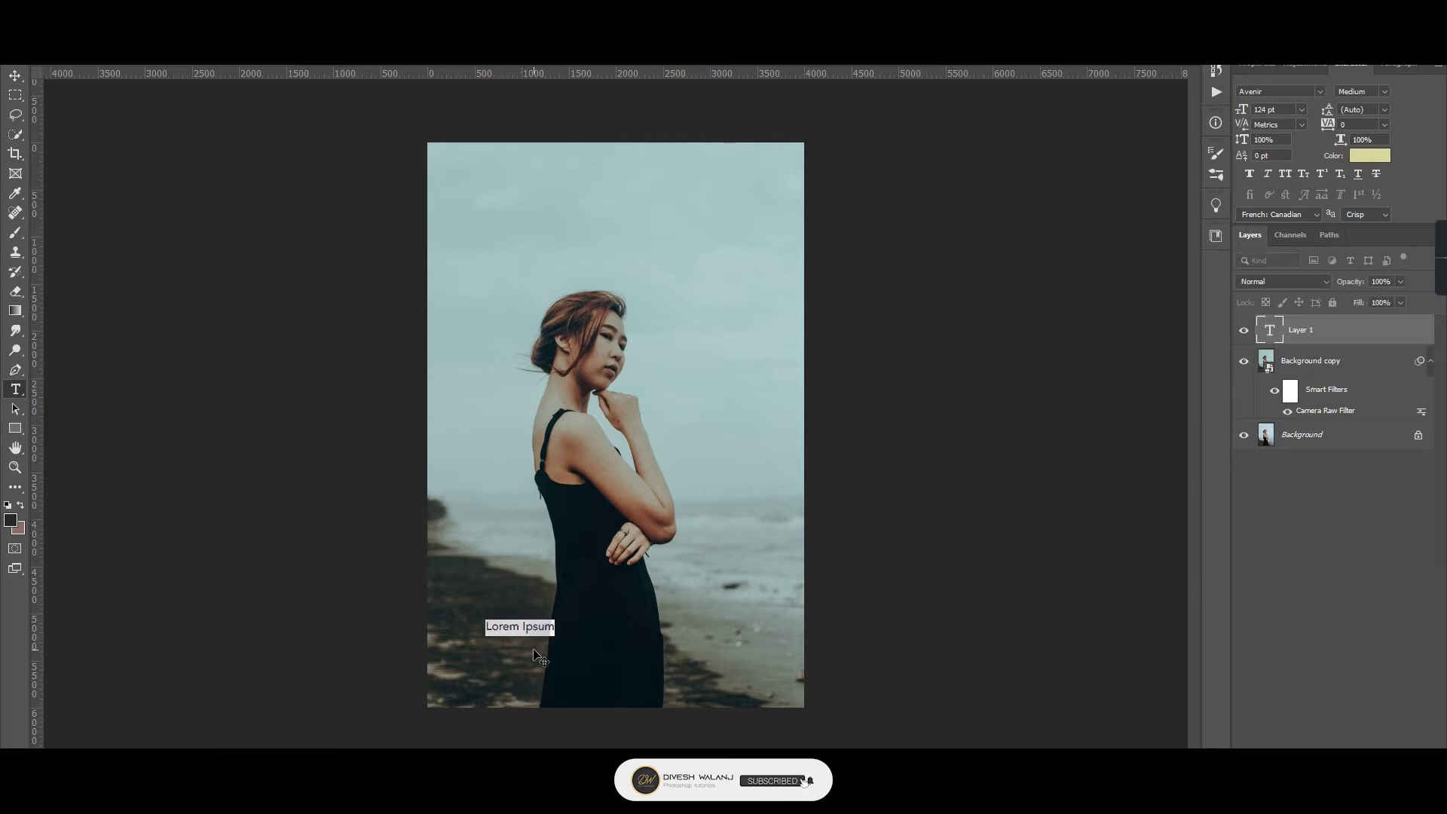
key(ctrl)
text(Sometimes you need to be alone)
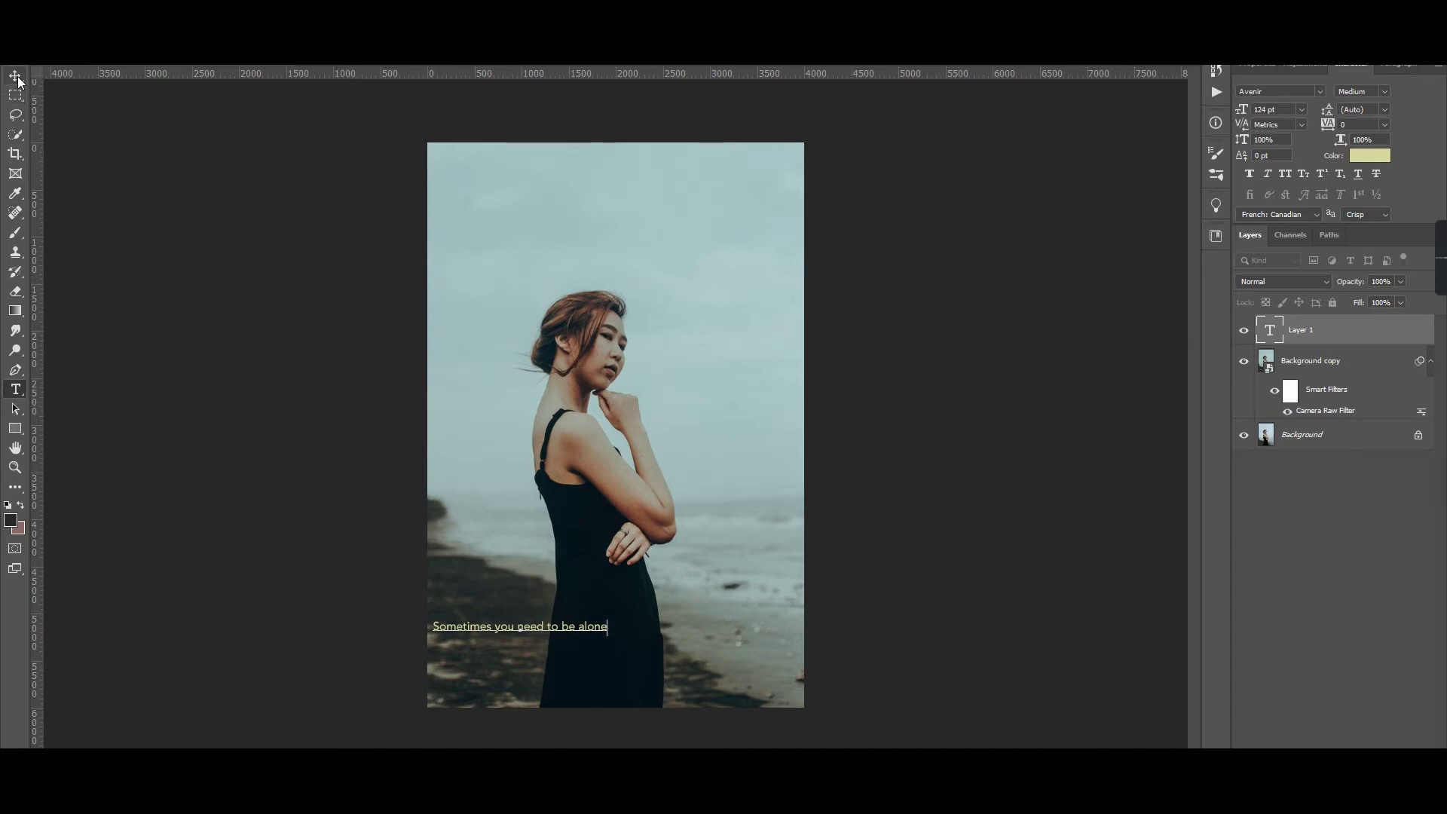
click(16, 77)
drag(540, 633, 633, 669)
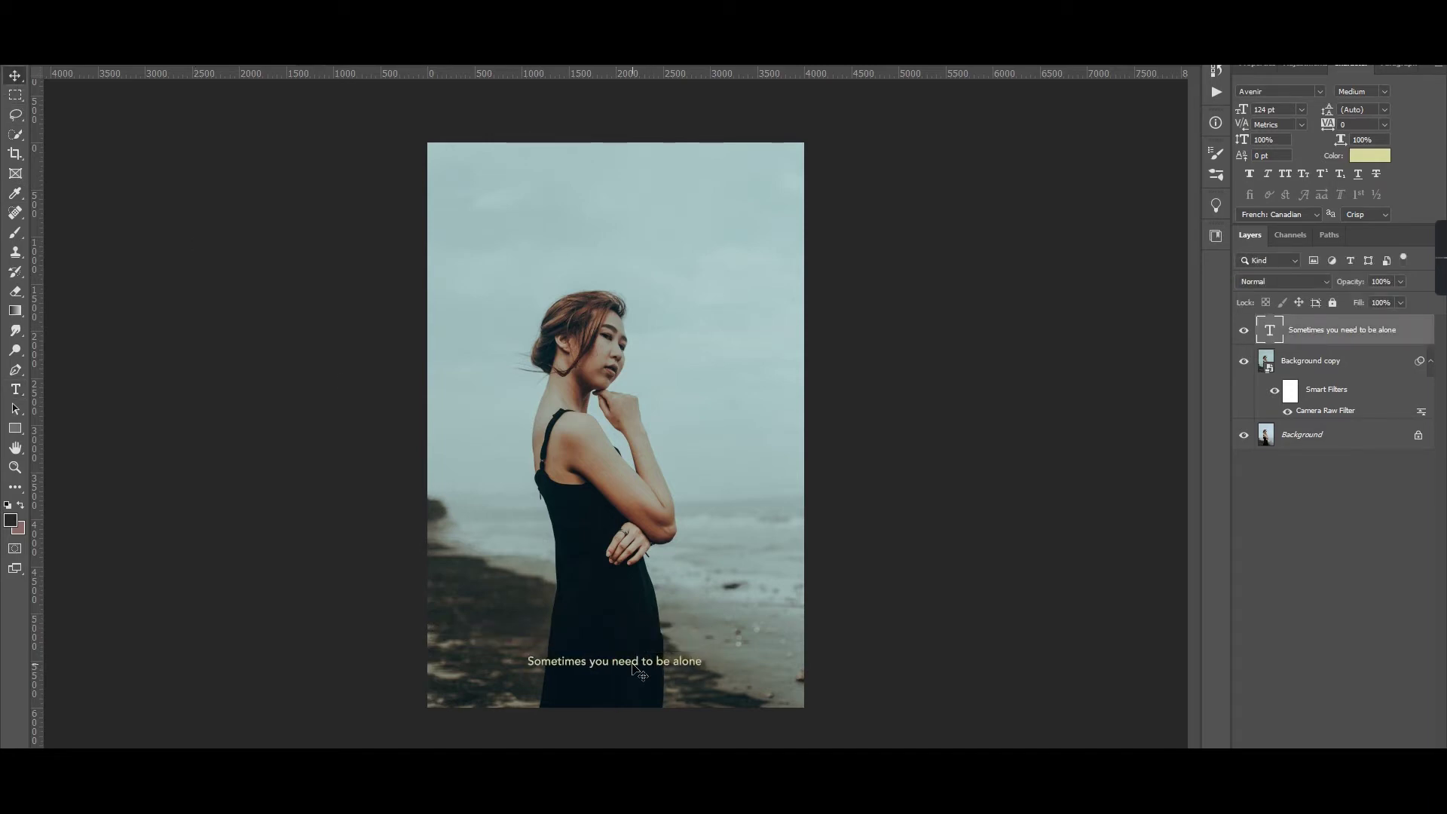
key(ctrl+a)
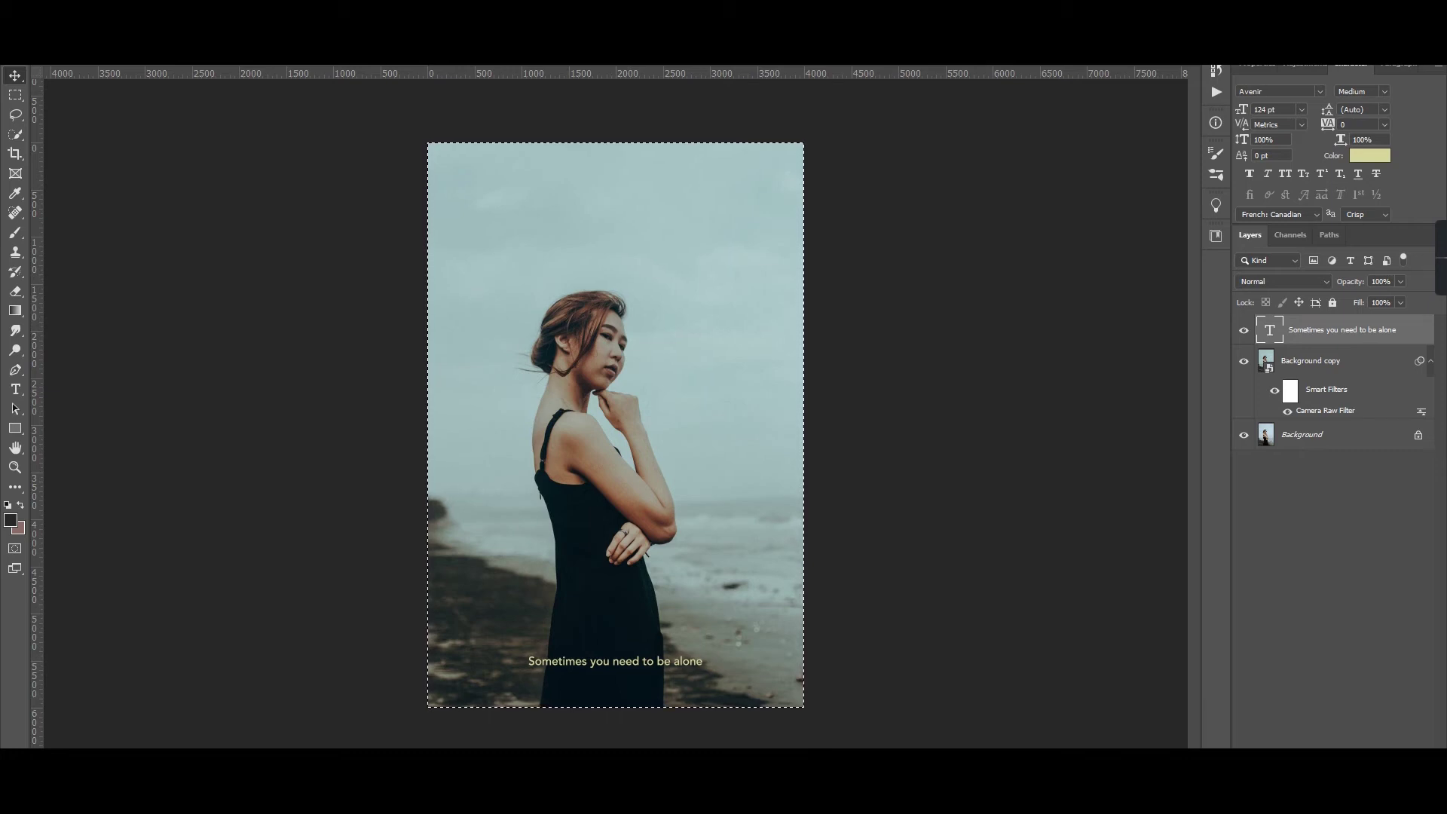
key(ctrl+d)
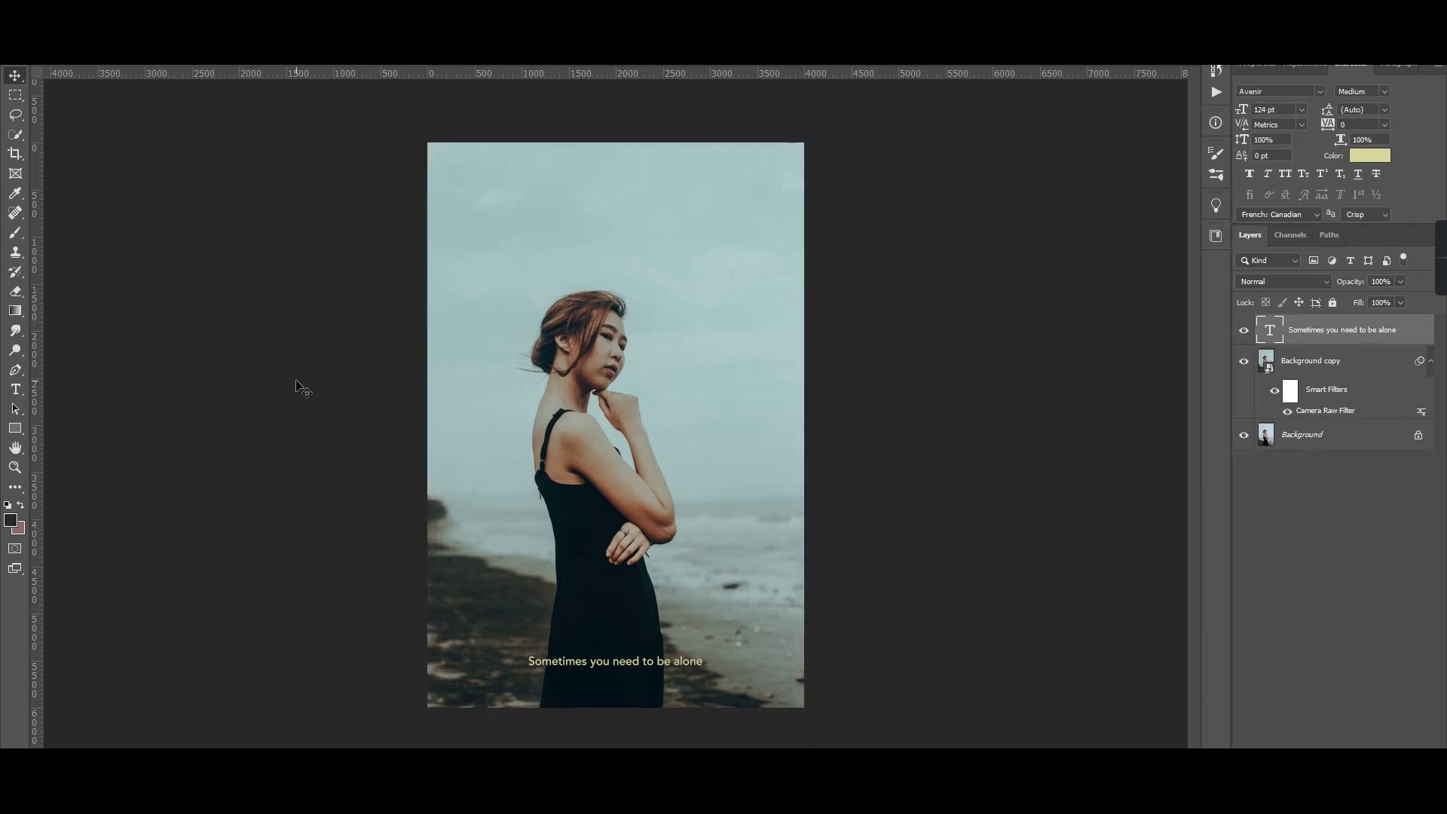
Step: Recolour the whole caption a paler, softer cream-yellow
click(16, 388)
triple_click(595, 662)
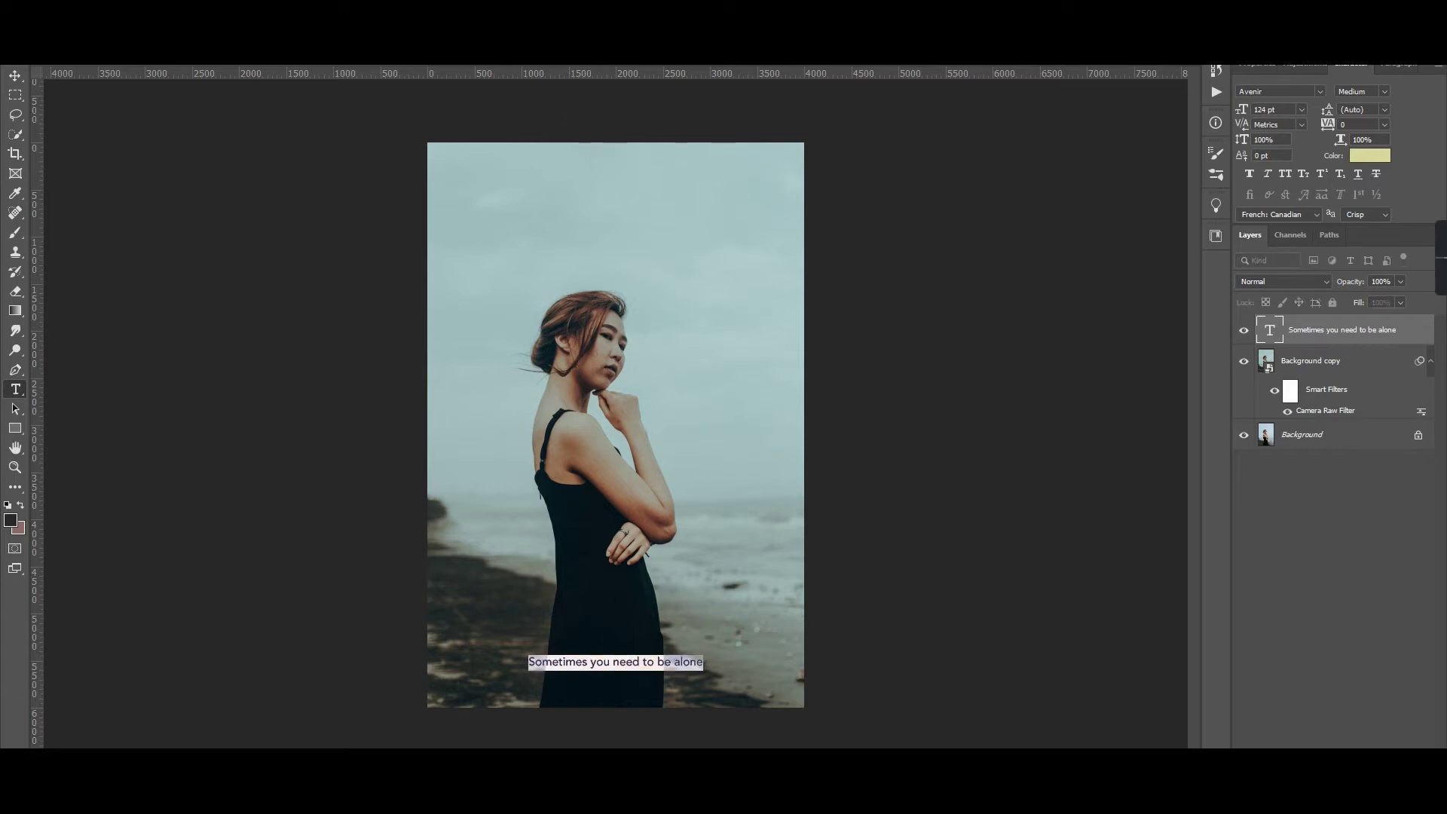
click(666, 64)
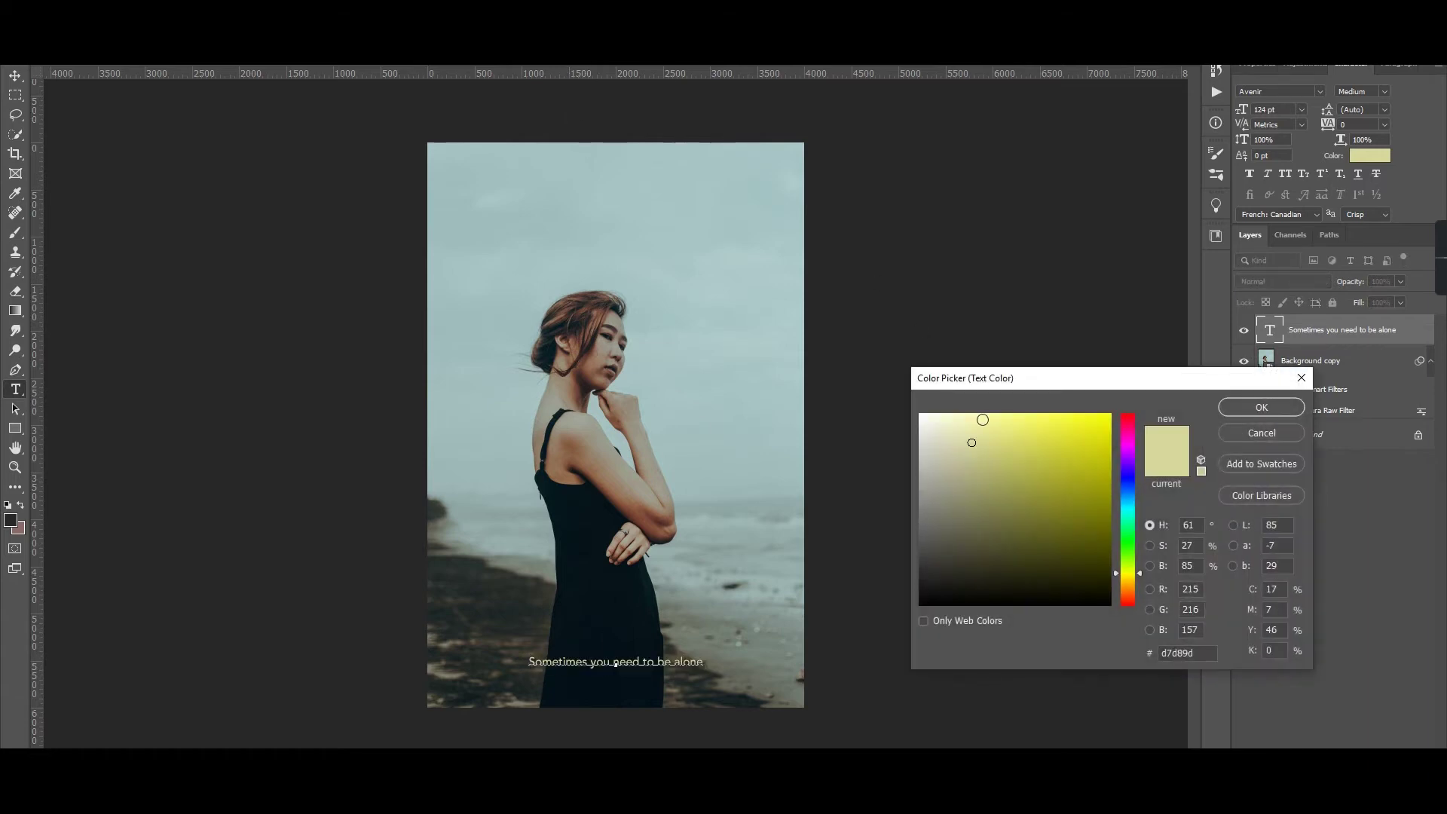
drag(970, 446, 955, 444)
click(1267, 411)
key(ctrl+Return)
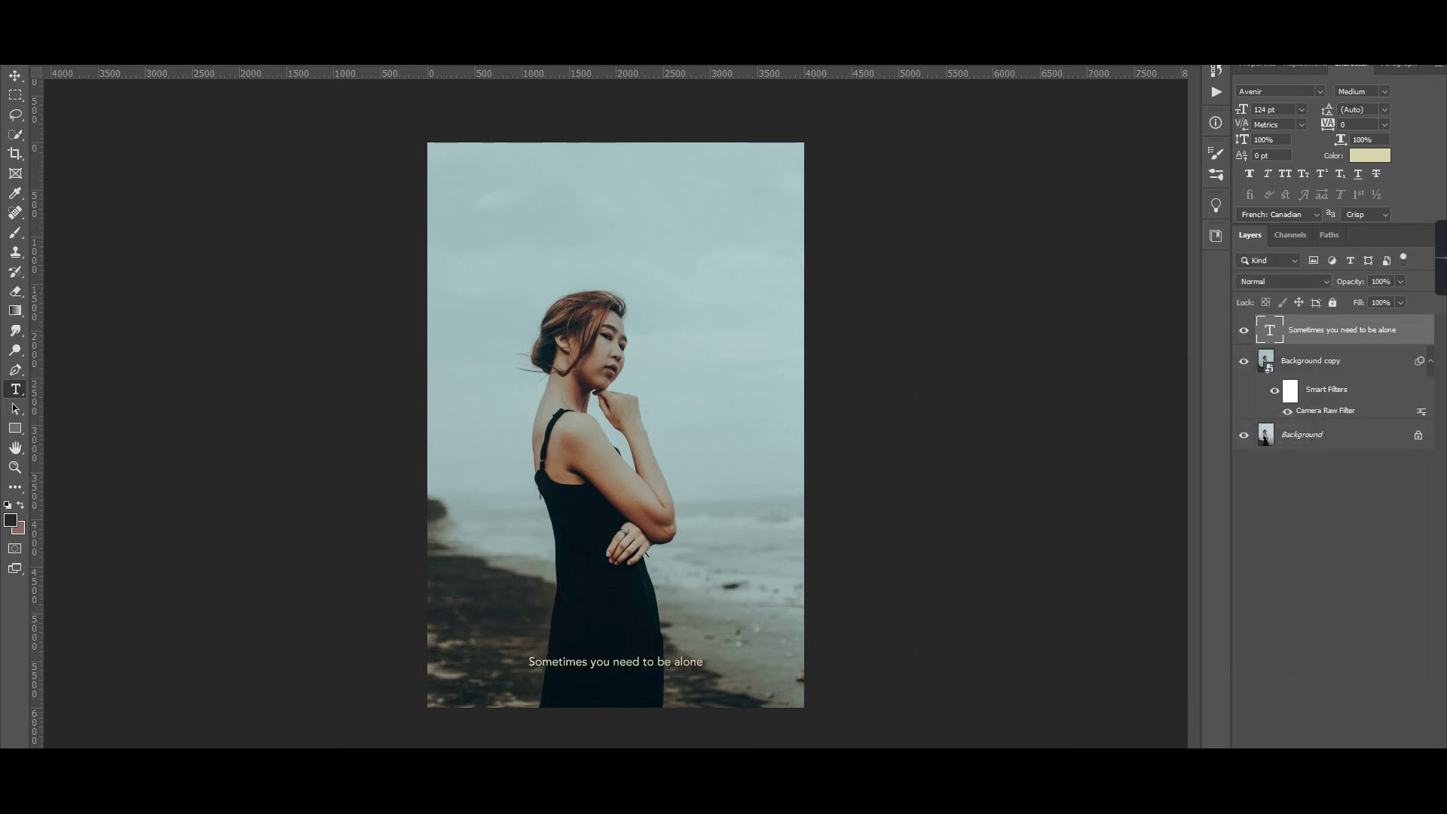
Step: Drag film dust texture 10 from the textures folder into the portrait
click(15, 76)
click(141, 191)
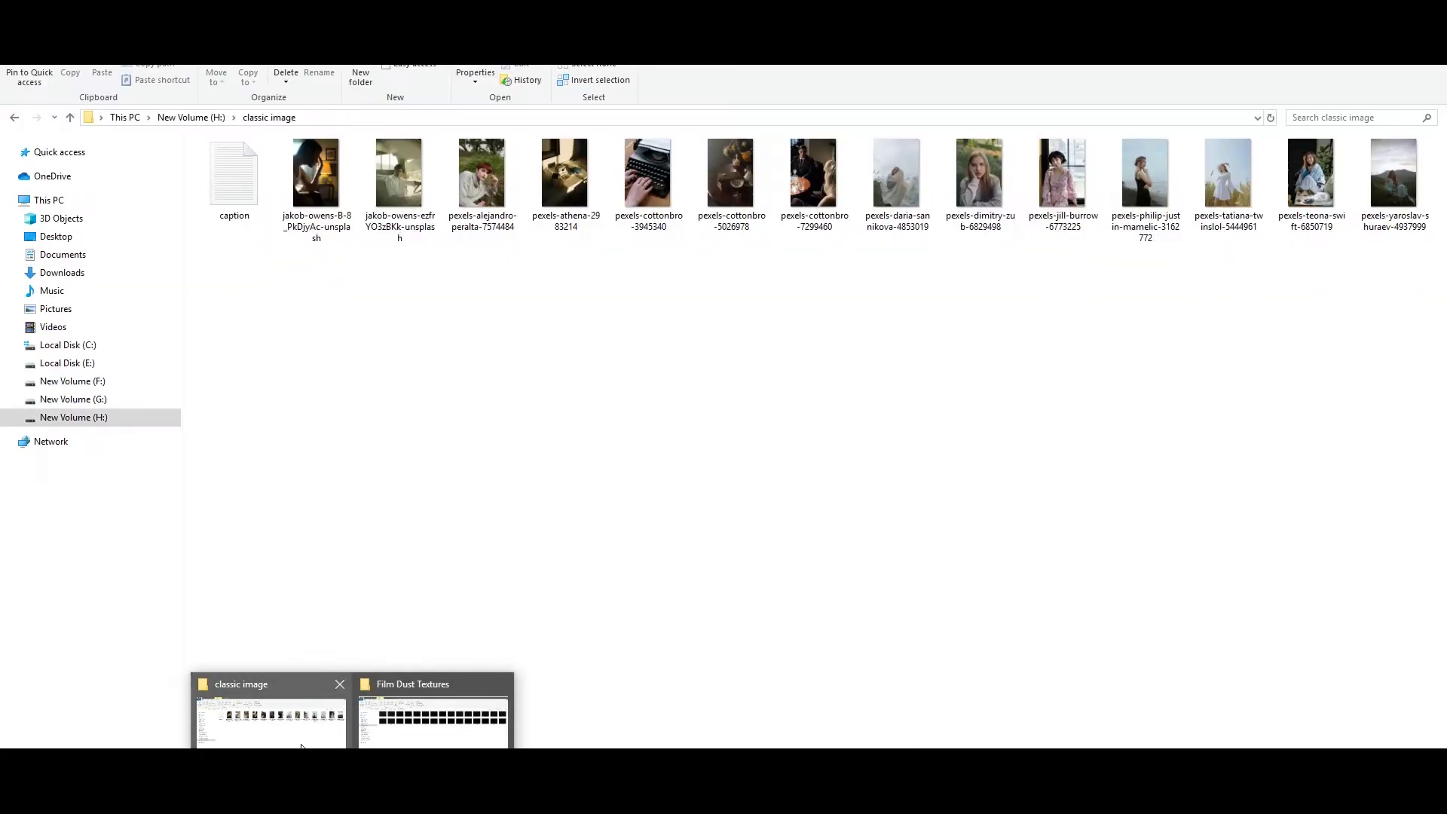
click(437, 720)
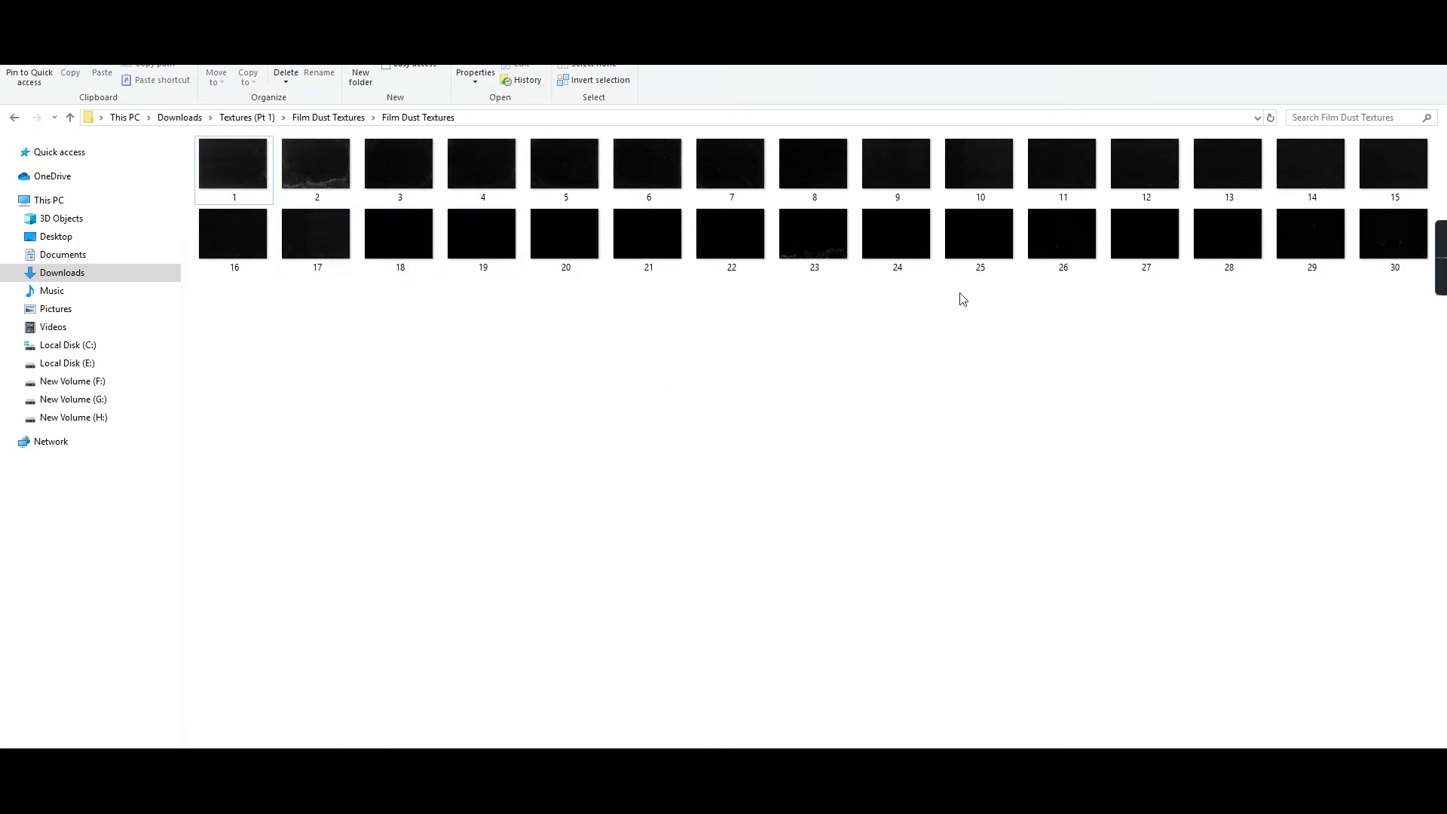
mouse_move(1007, 179)
mouse_down()
mouse_move(425, 742)
mouse_move(486, 747)
mouse_up()
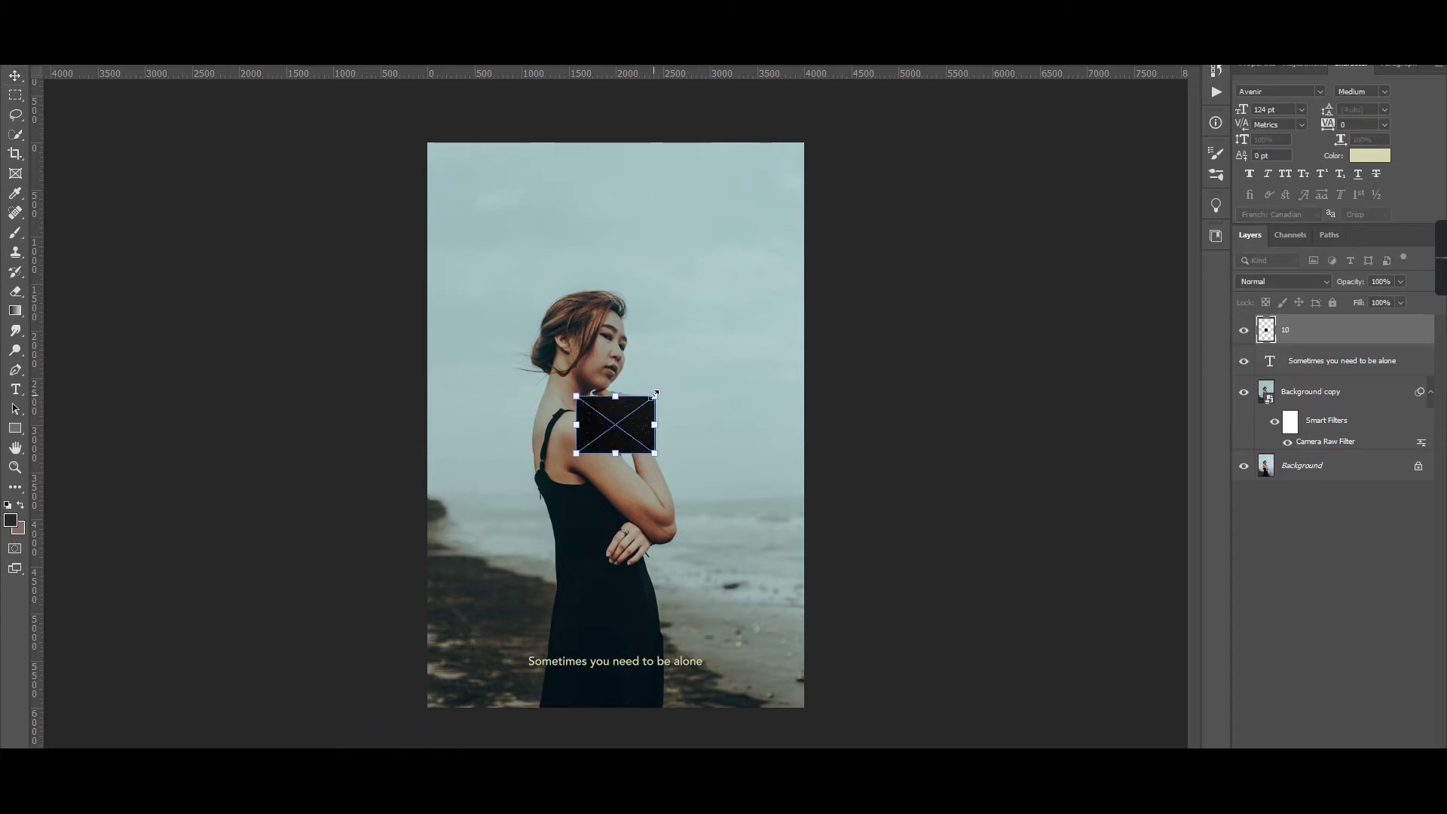
Step: Scale dust texture 10 to cover the canvas and set its blend mode to Screen
mouse_move(654, 394)
mouse_down()
mouse_move(835, 345)
mouse_move(737, 590)
mouse_move(784, 735)
mouse_up()
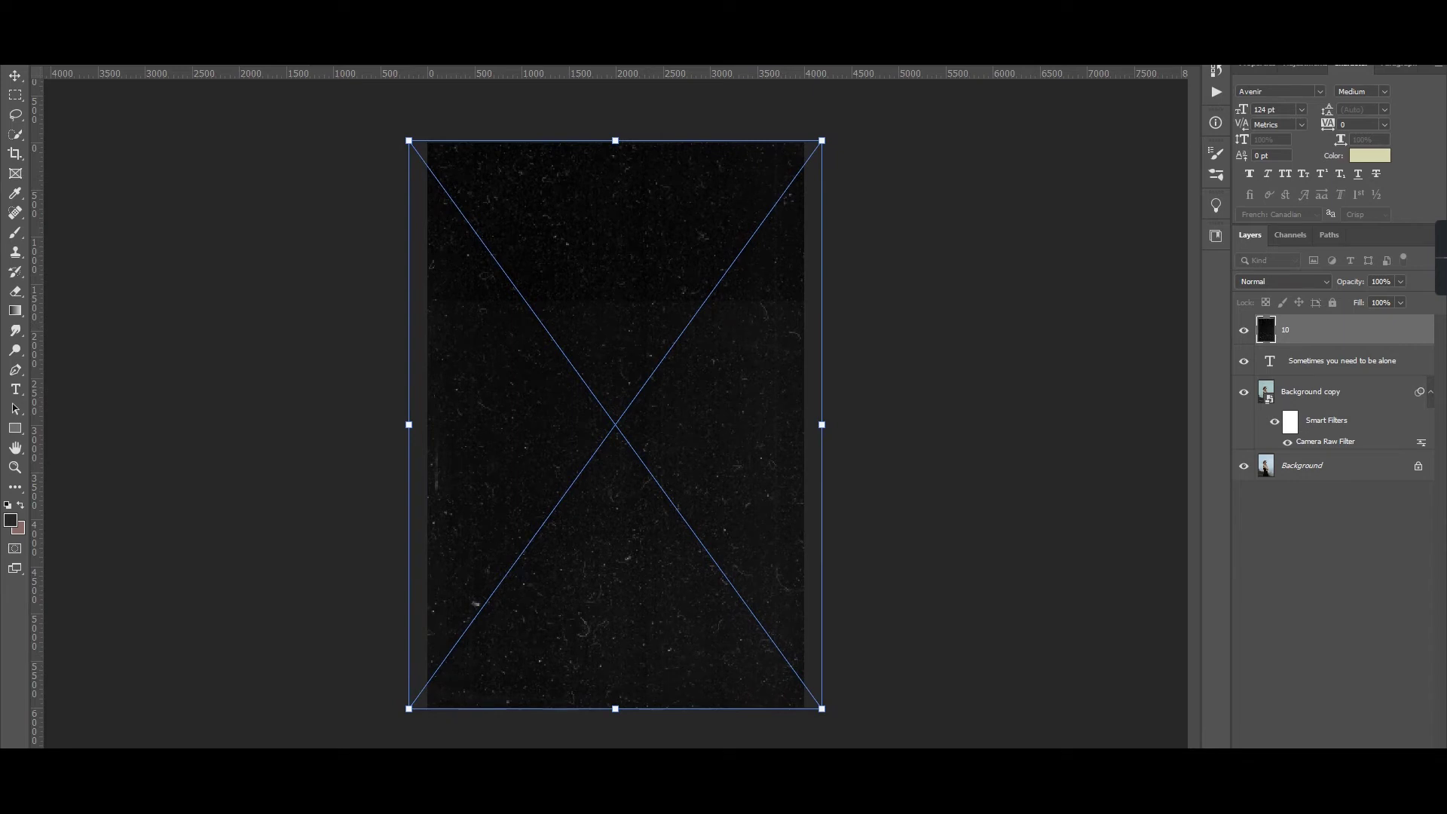
key(Return)
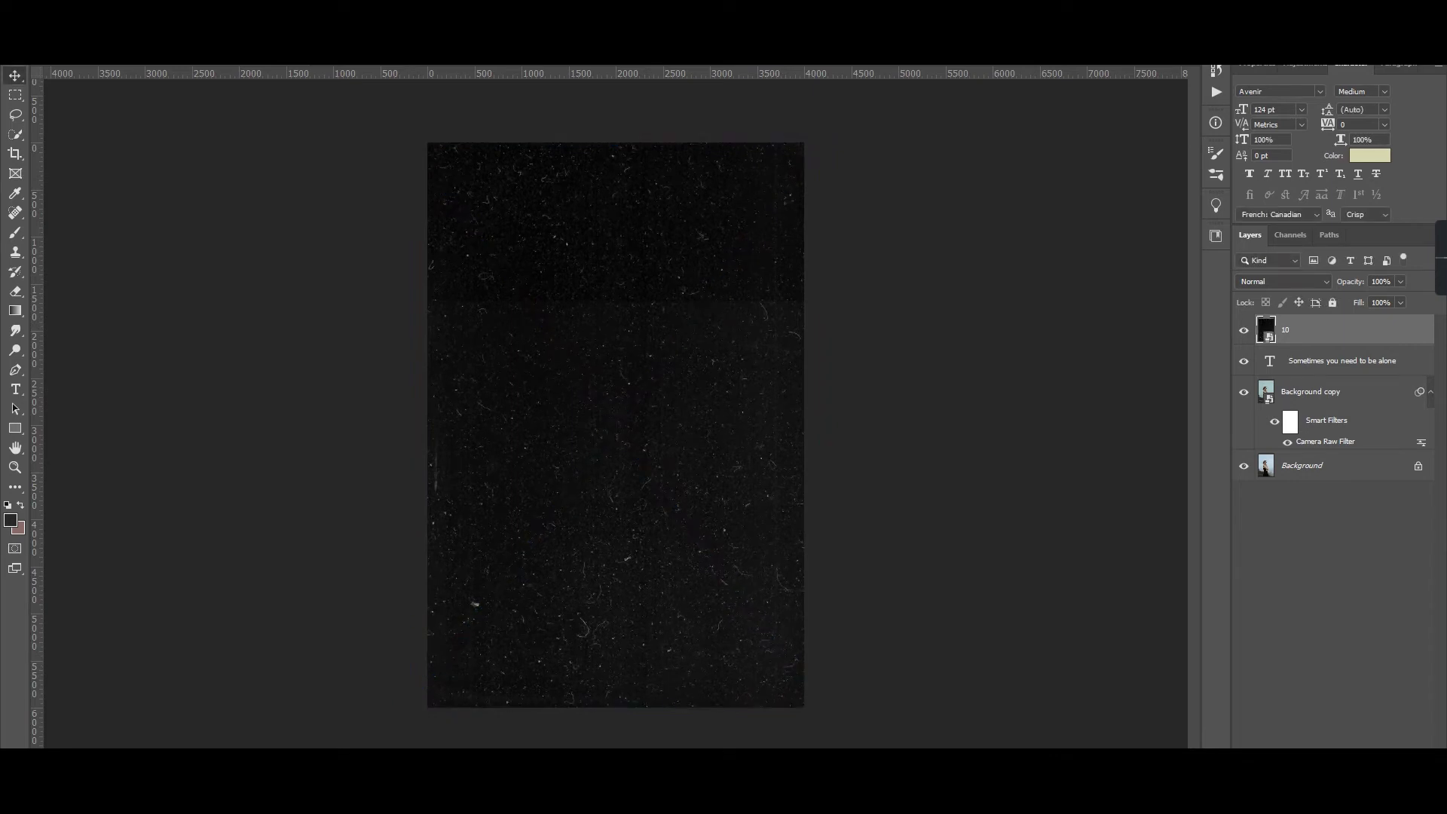
click(1290, 285)
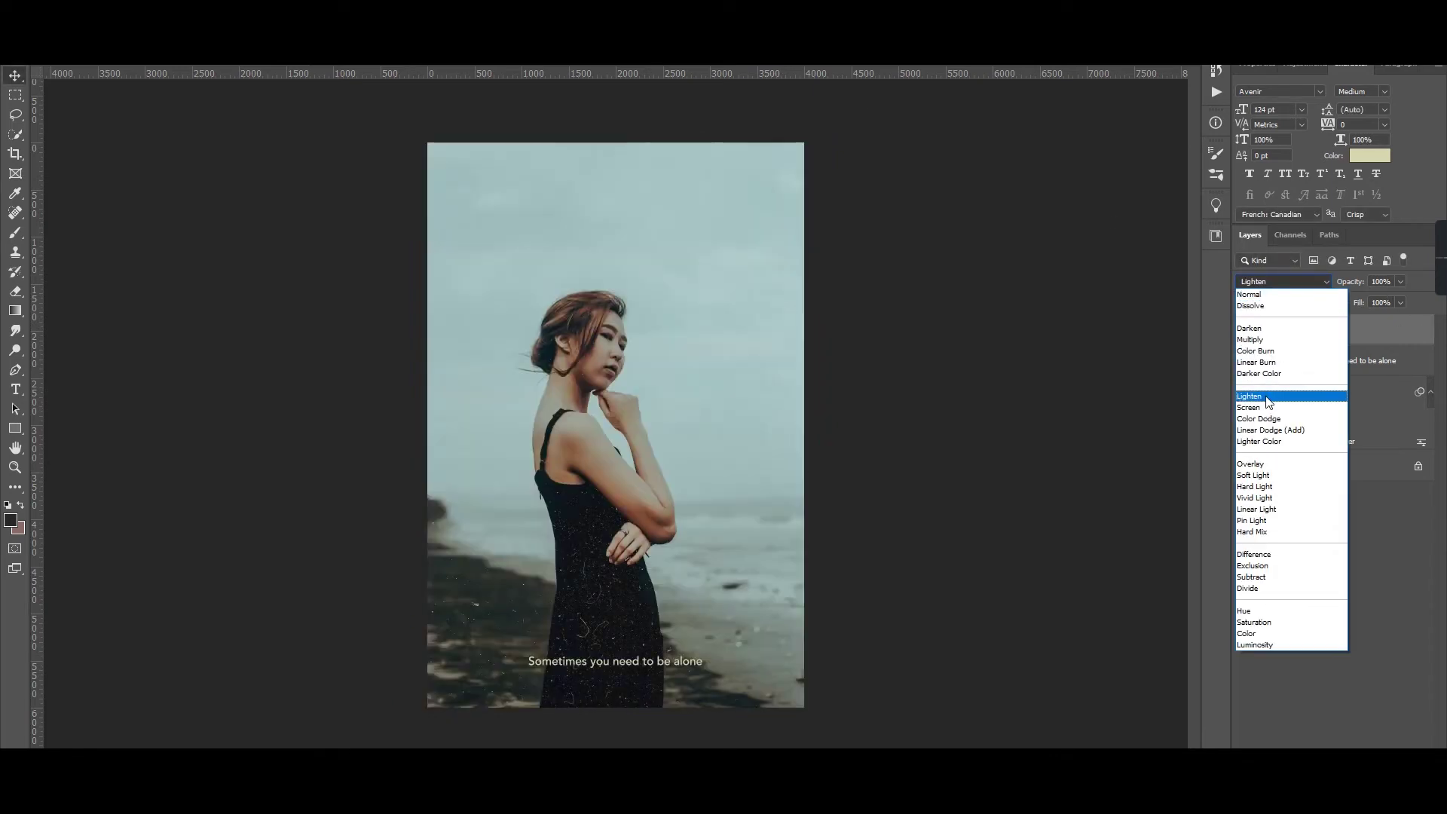
click(1271, 408)
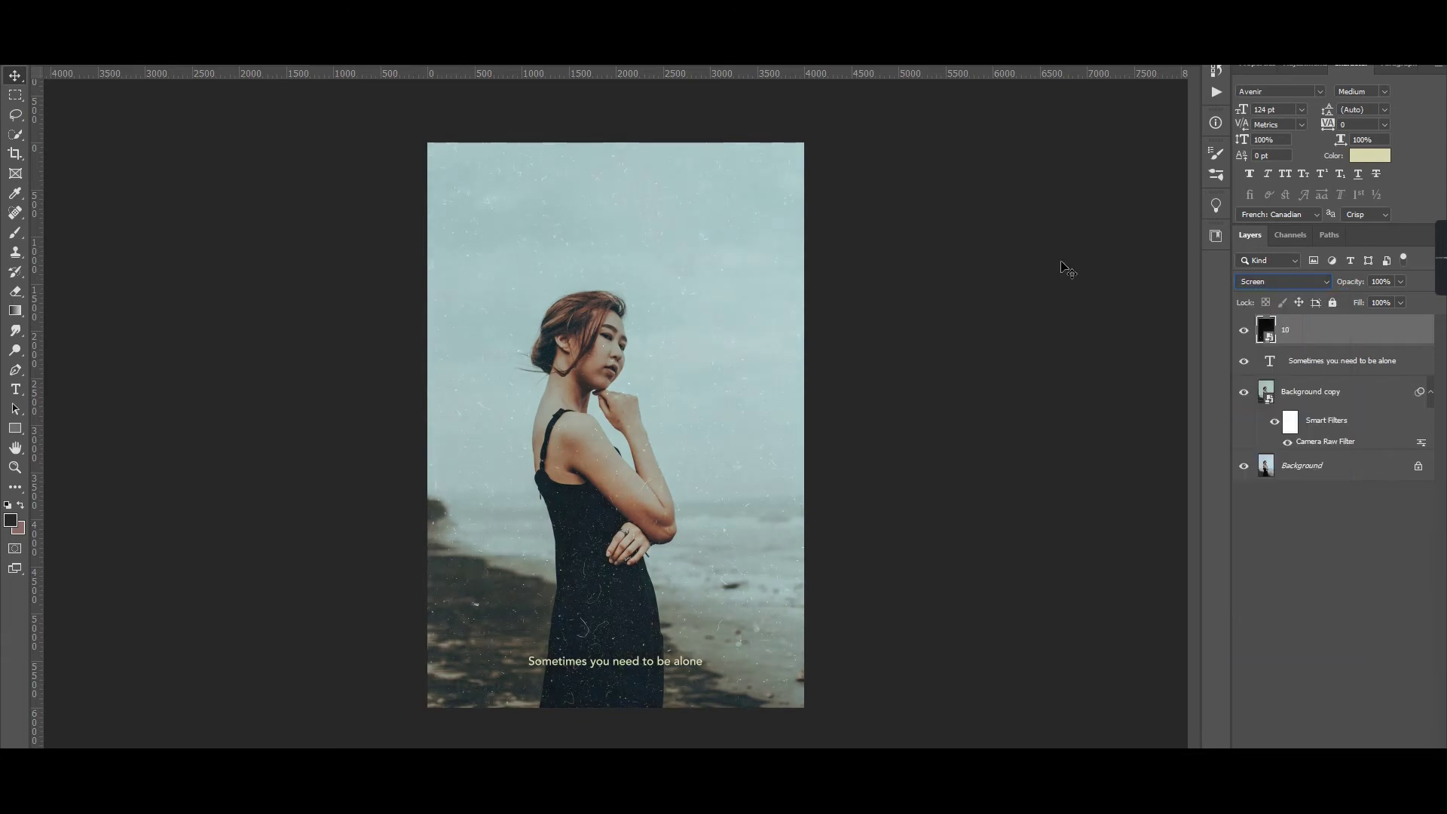
Step: Mask the texture with a gradient to fade specks off the lower dress, then prepare a brush
key(g)
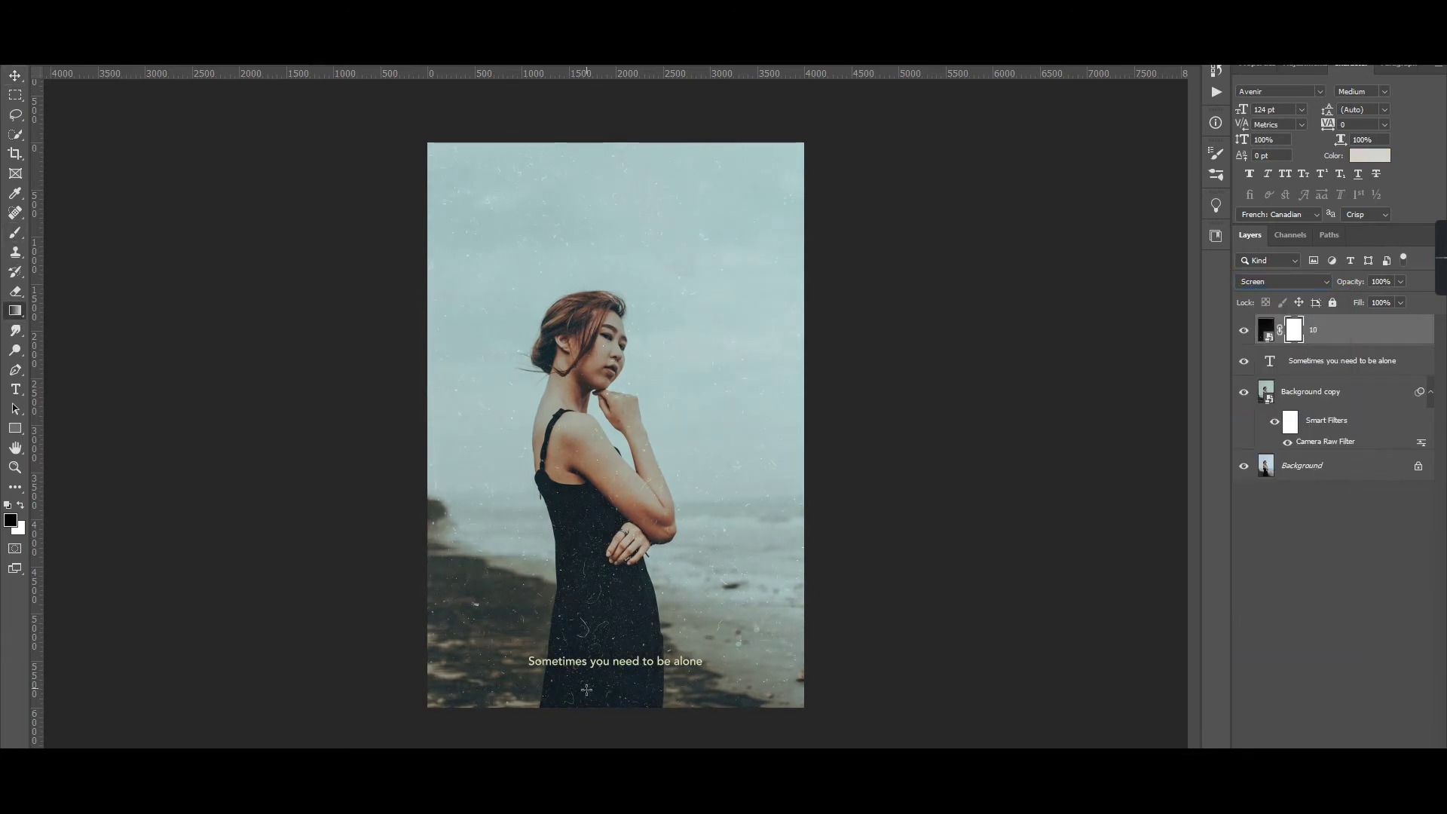
drag(595, 746, 585, 593)
drag(700, 574, 580, 437)
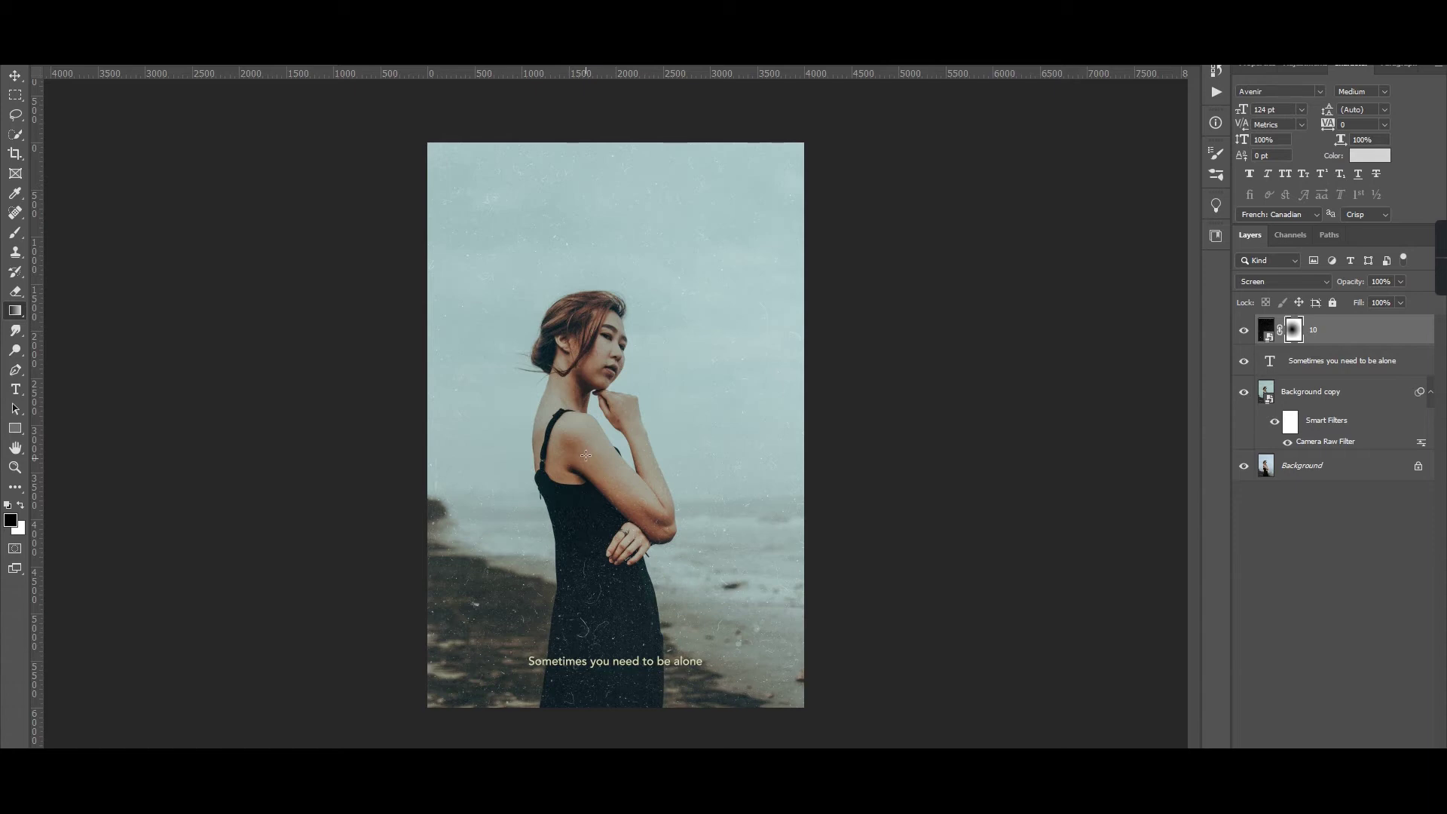
drag(591, 603, 572, 497)
key(b)
click(45, 45)
key(Return)
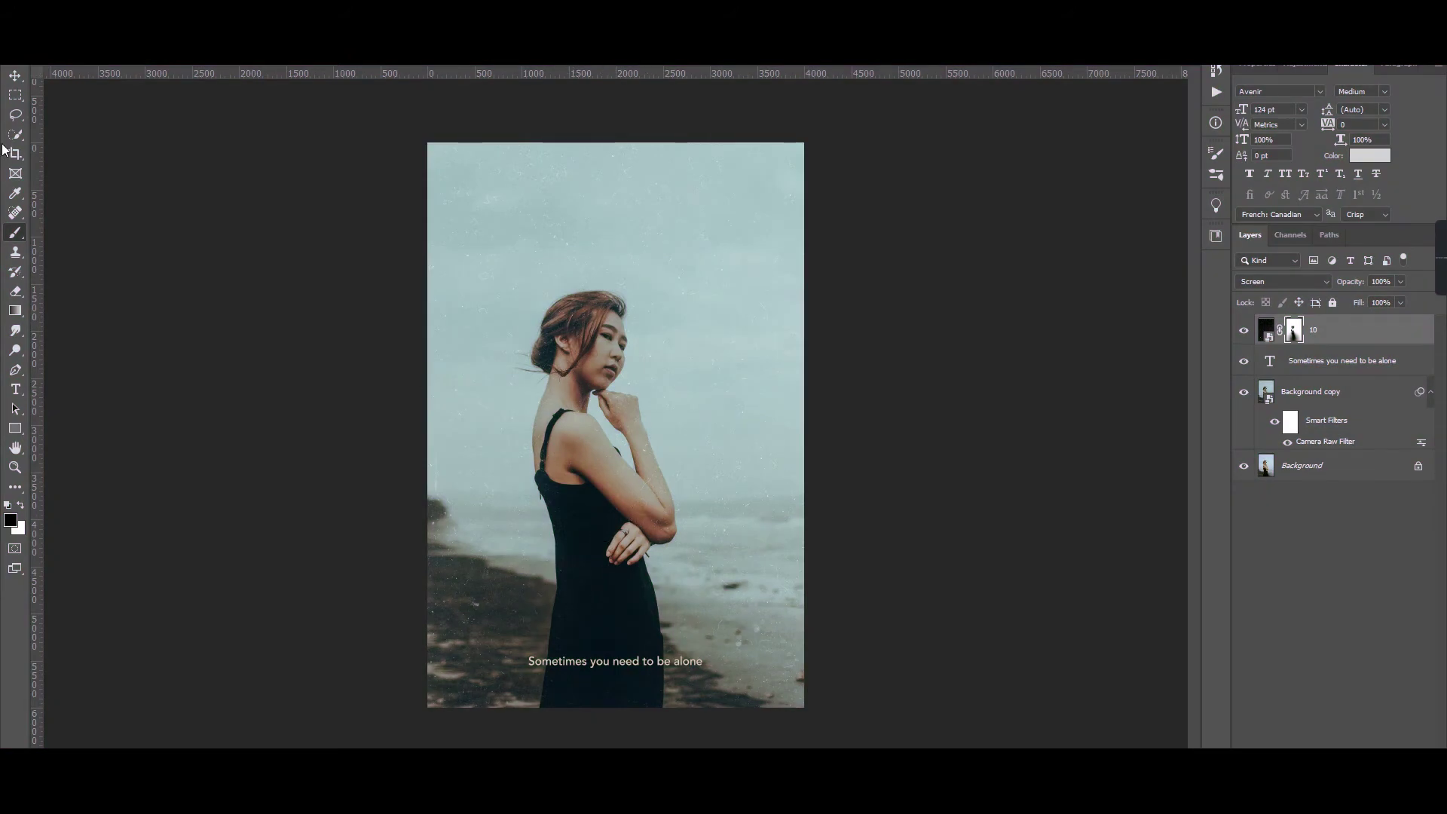
Step: Recolour the caption text a muted greyish beige
click(15, 389)
double_click(1270, 361)
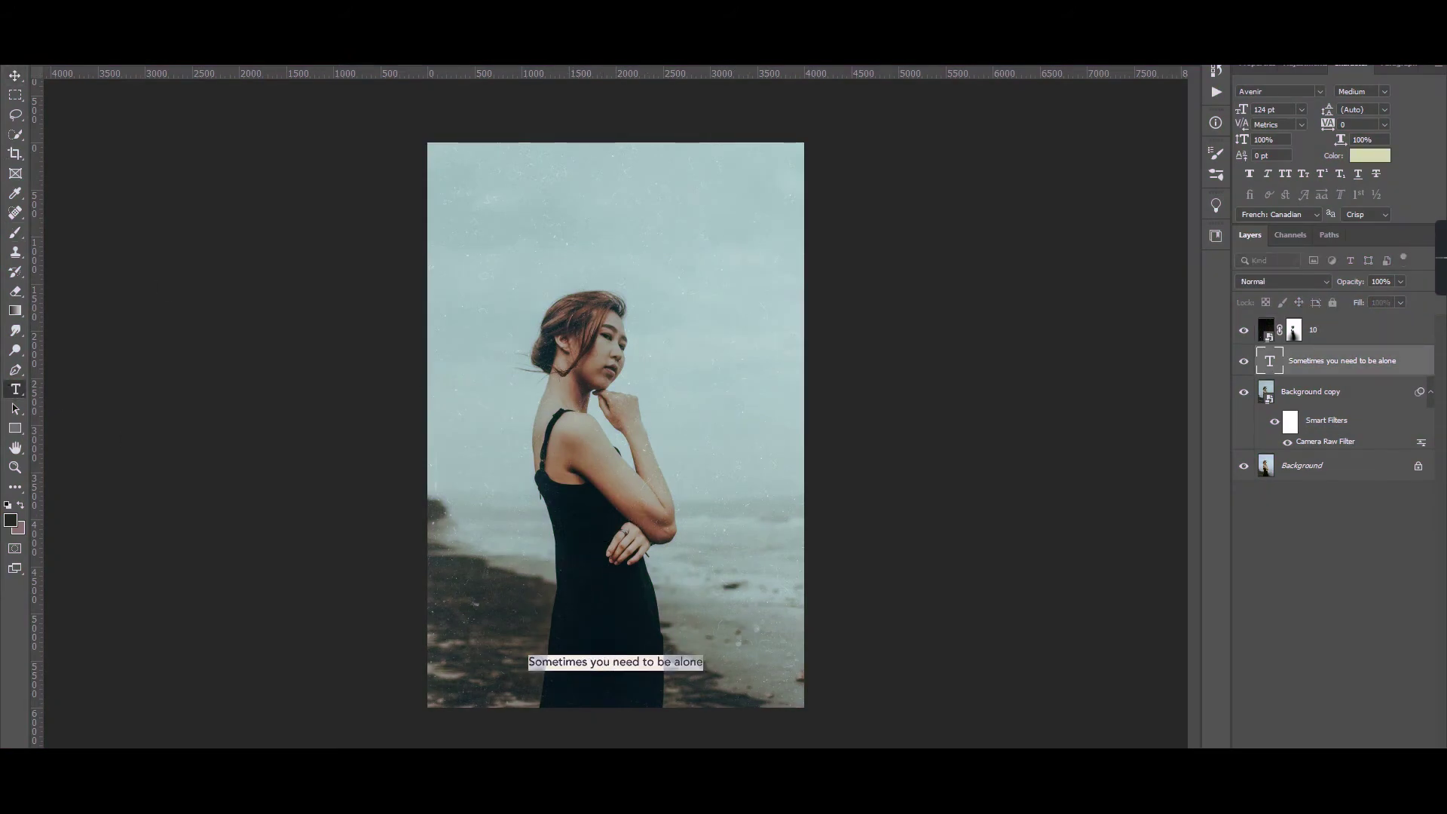
click(1369, 155)
drag(1138, 512, 1138, 567)
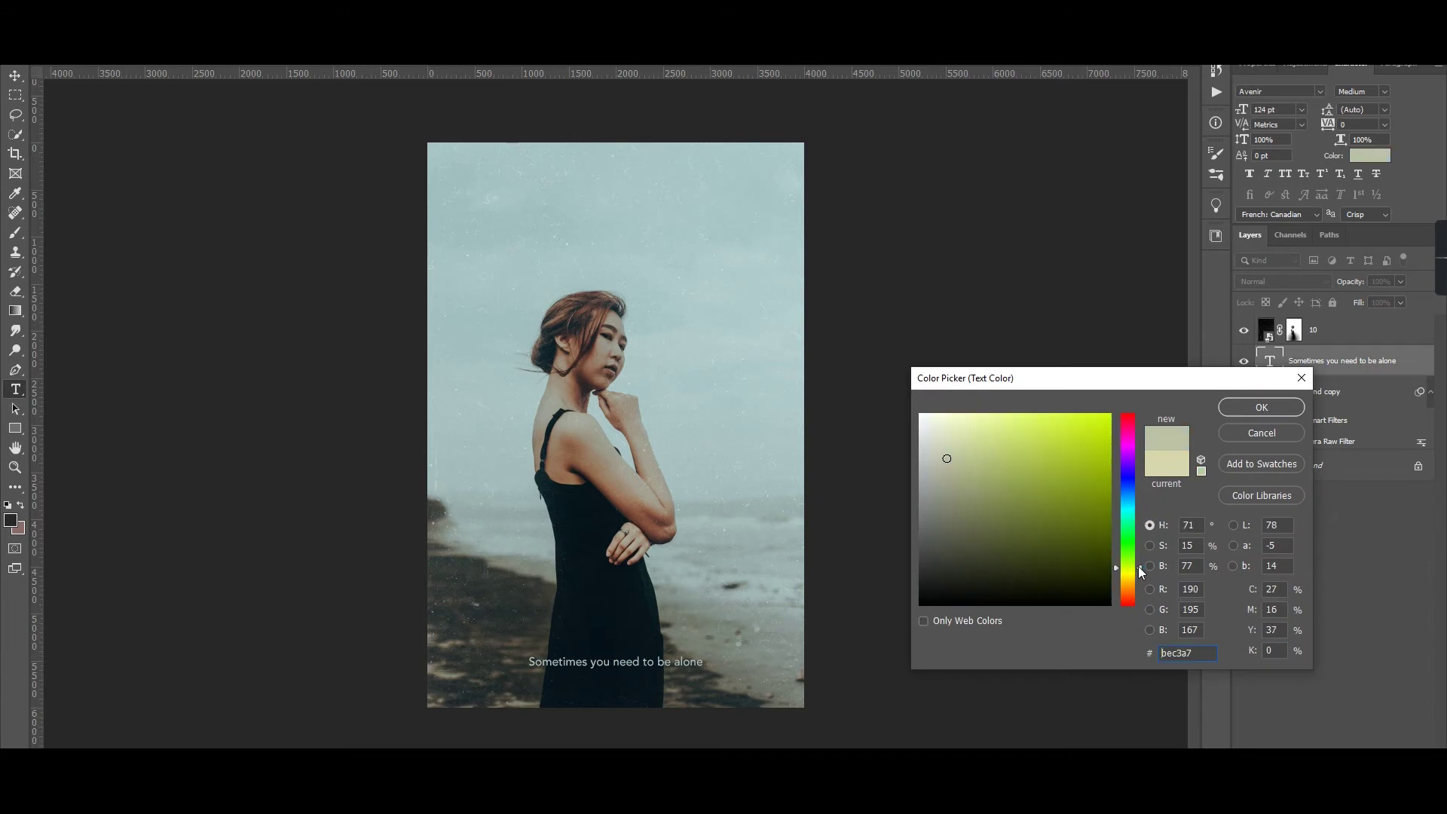
click(1278, 404)
Step: Set the caption's tracking to 85 and commit the edit
click(1383, 125)
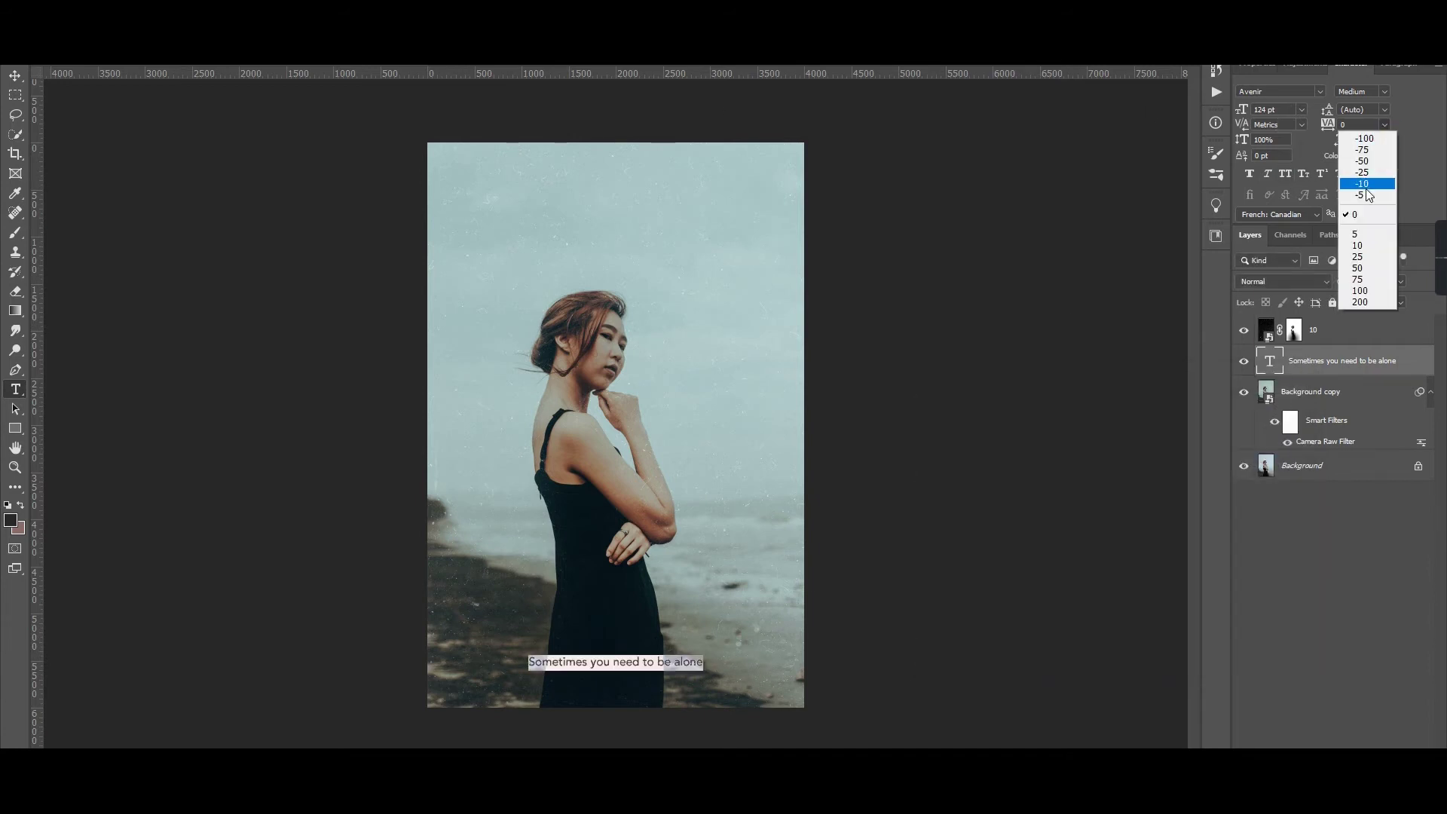
click(1345, 124)
text(385)
key(Return)
drag(1340, 129, 1332, 130)
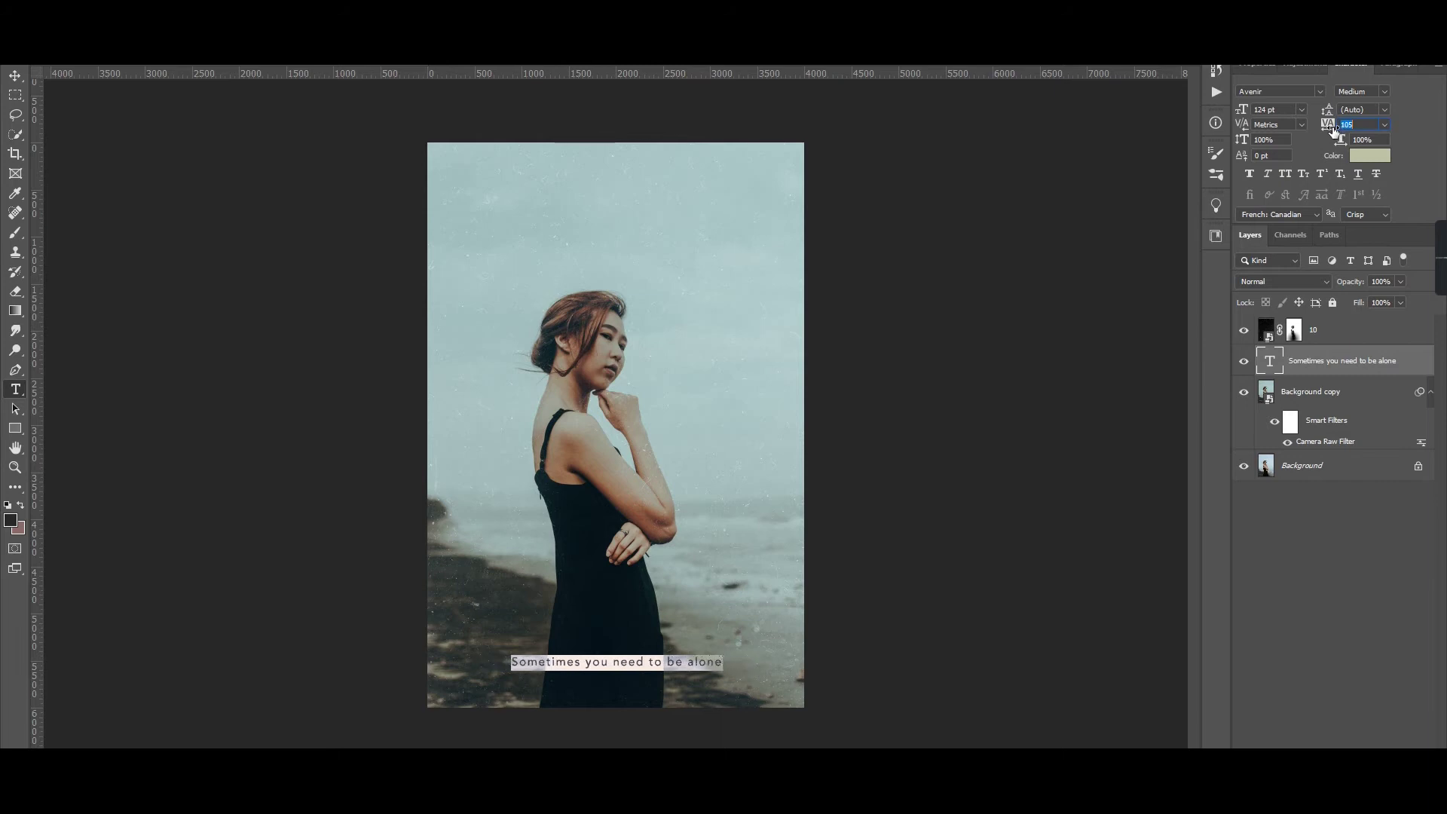
text(85)
key(ctrl+Return)
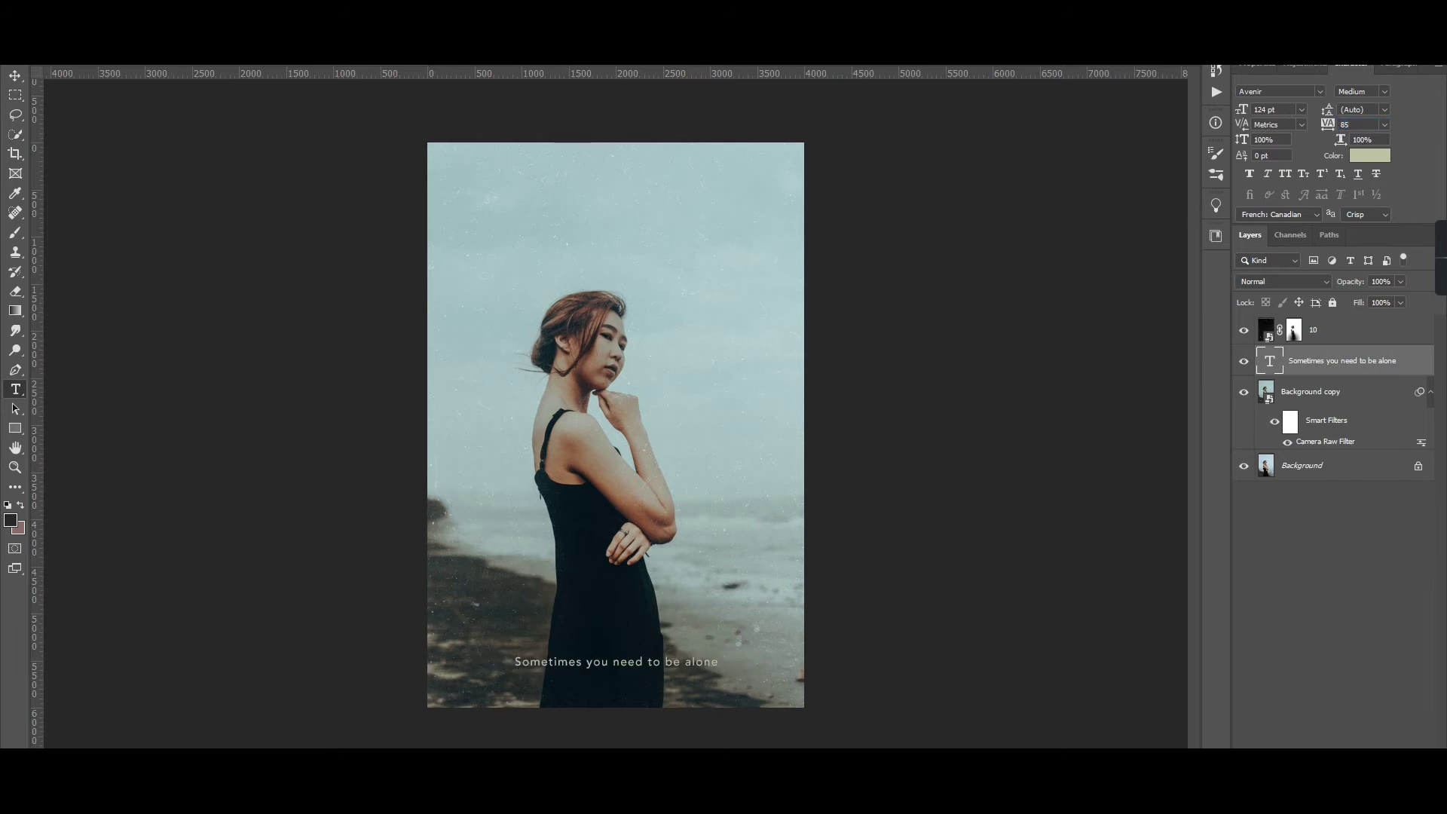
click(15, 76)
click(146, 220)
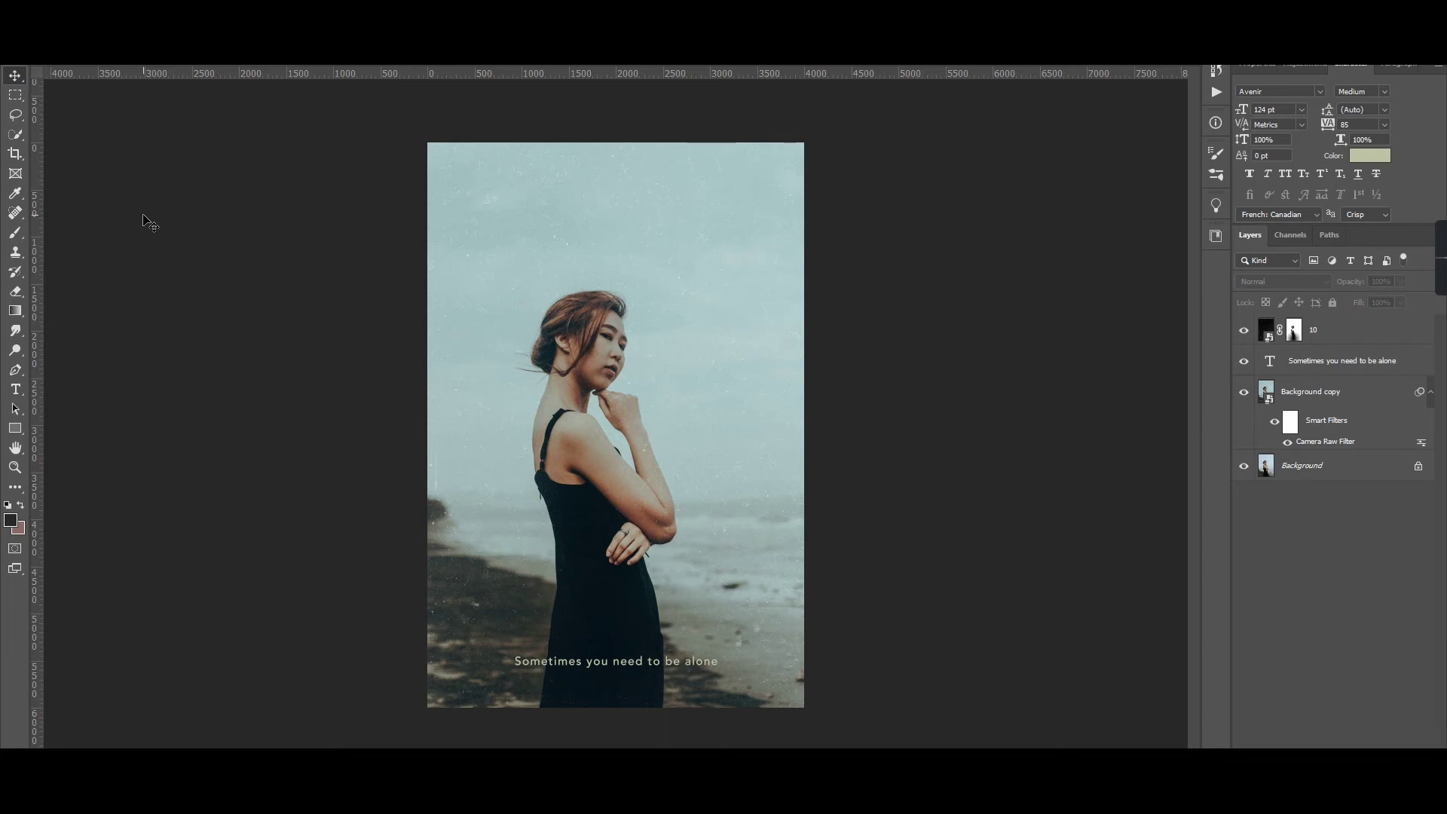
Step: Create a new blank 1080 × 1350 document
key(ctrl+n)
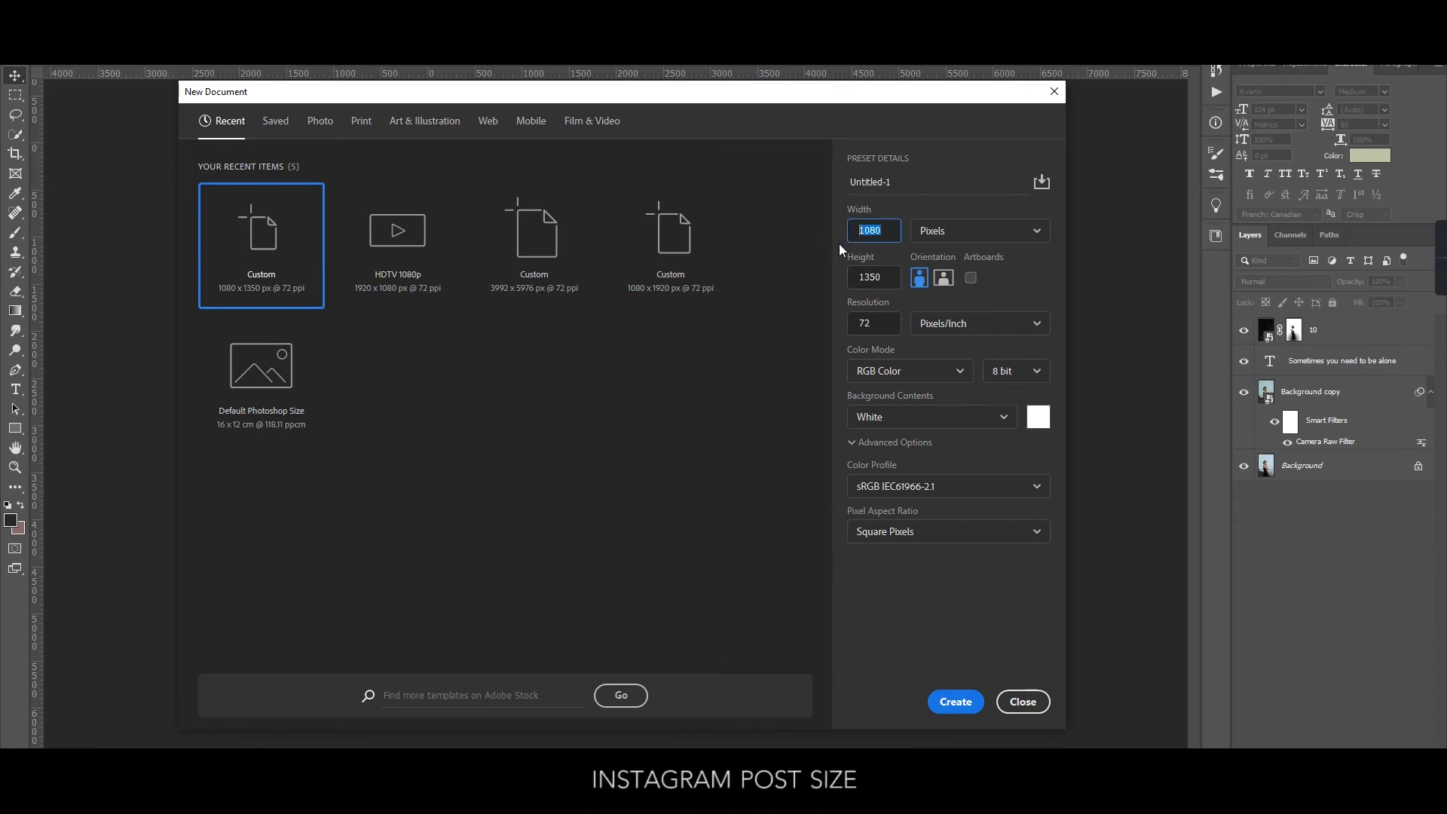
click(888, 279)
click(957, 705)
Step: Place the car-seat portrait into the new document, enlarged and moved up
key(z)
click(243, 734)
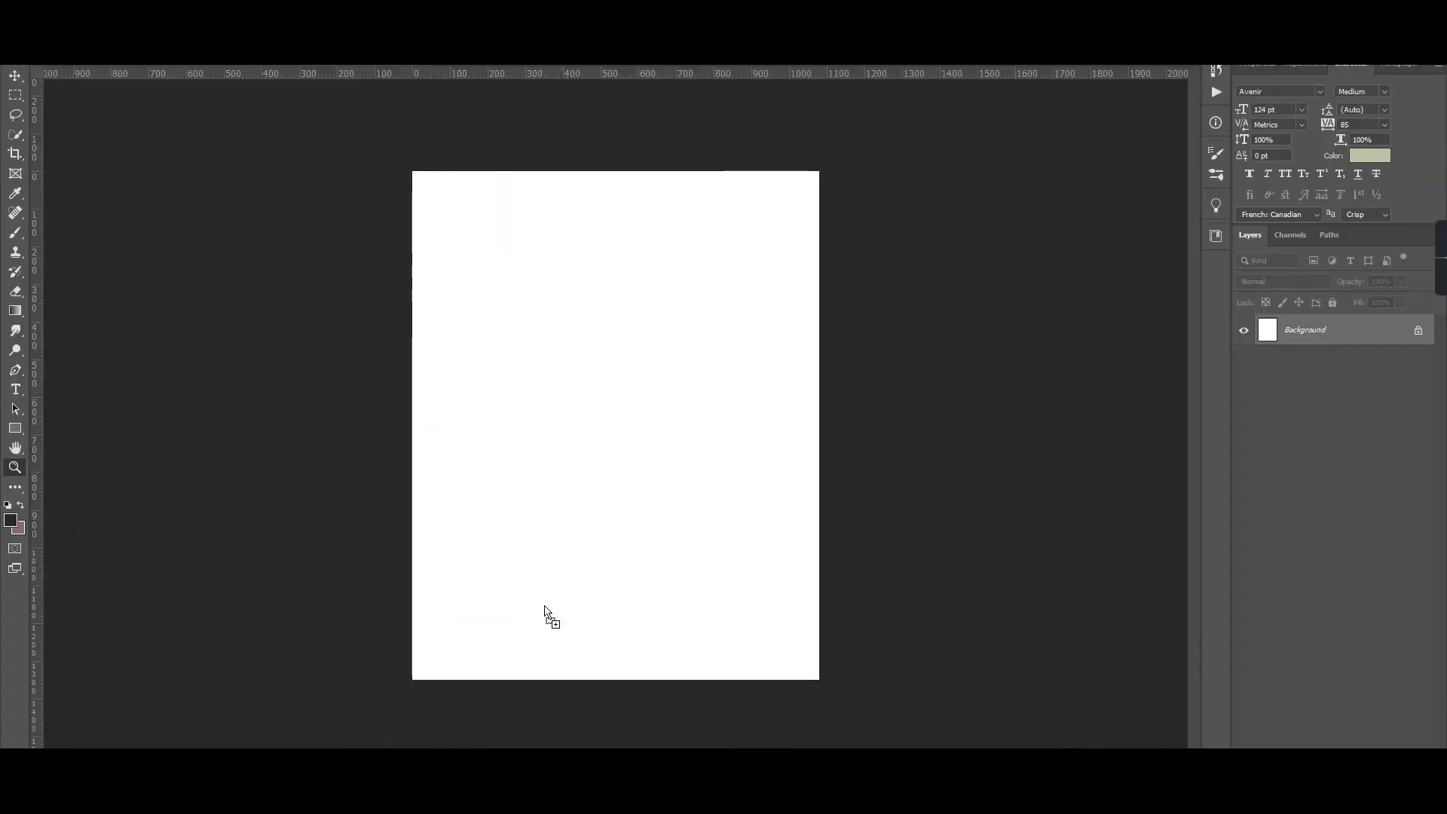
drag(369, 197, 550, 608)
drag(784, 171, 821, 127)
drag(653, 277, 656, 257)
key(Return)
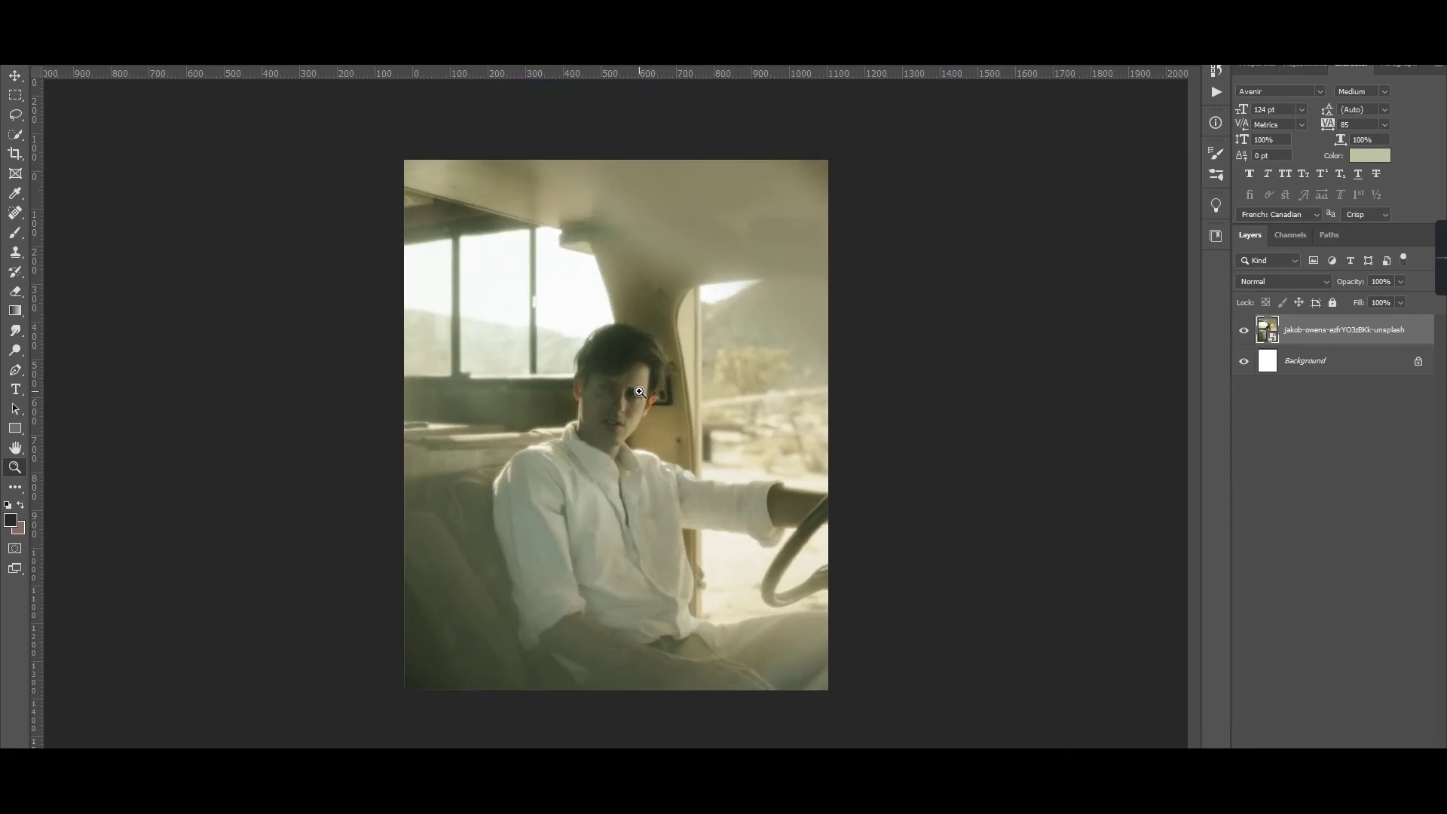
Step: Apply the saved vintage Camera Raw settings with brighter exposure and reduced shadows
click(207, 57)
click(226, 83)
click(1191, 275)
click(1237, 447)
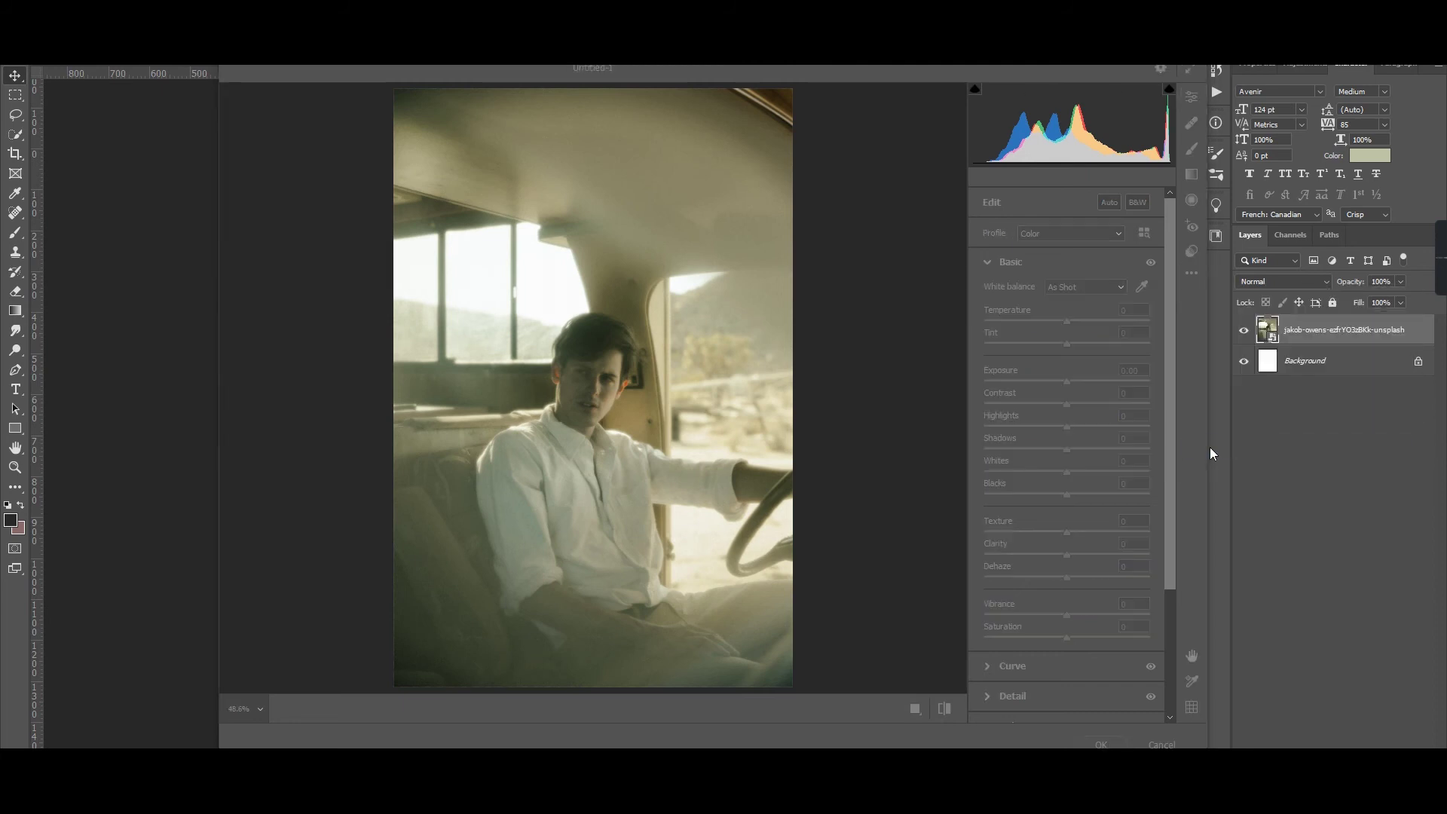
click(727, 380)
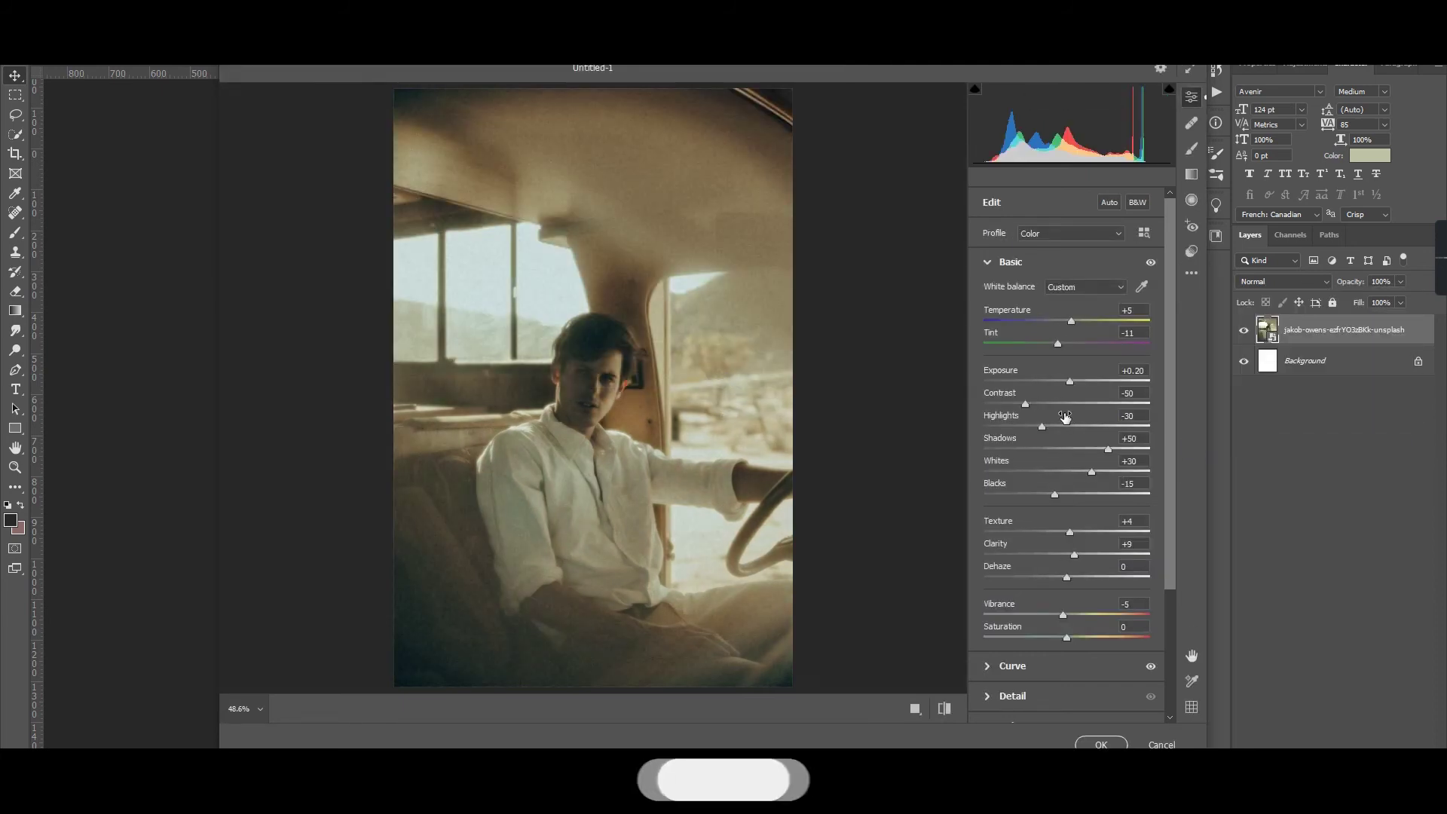
drag(1069, 380, 1073, 378)
drag(1109, 448, 1097, 451)
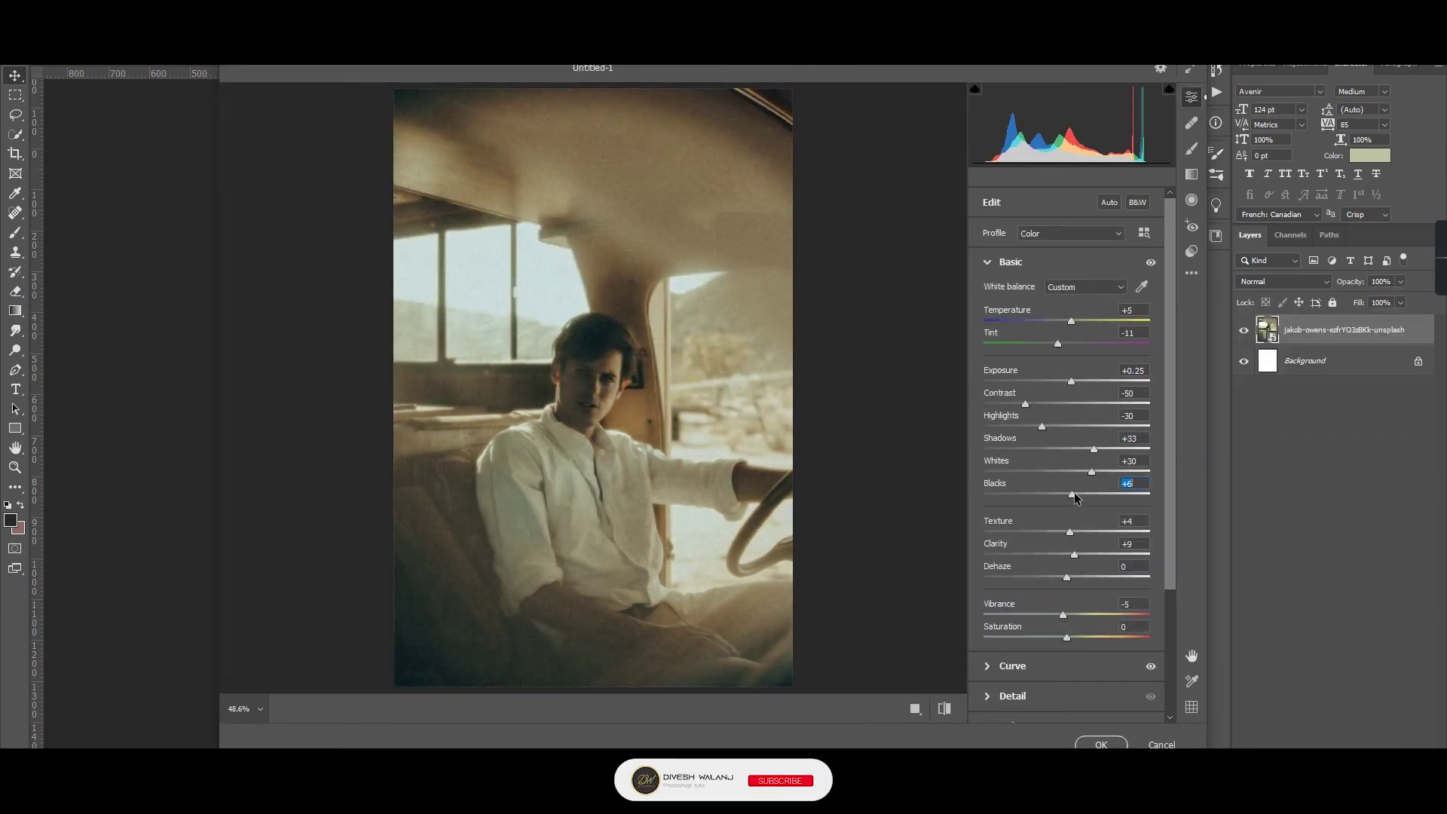
click(1101, 744)
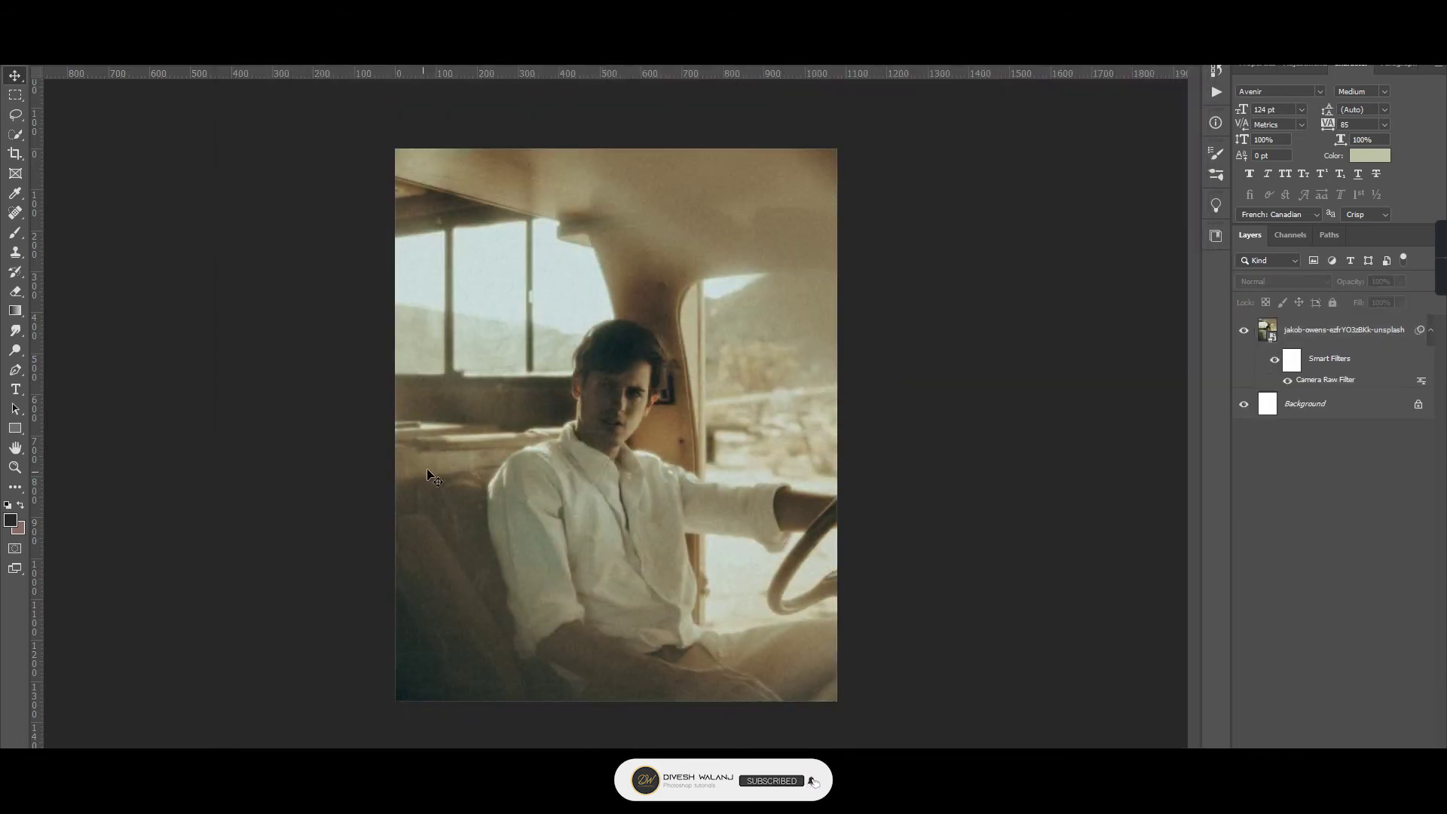
click(472, 446)
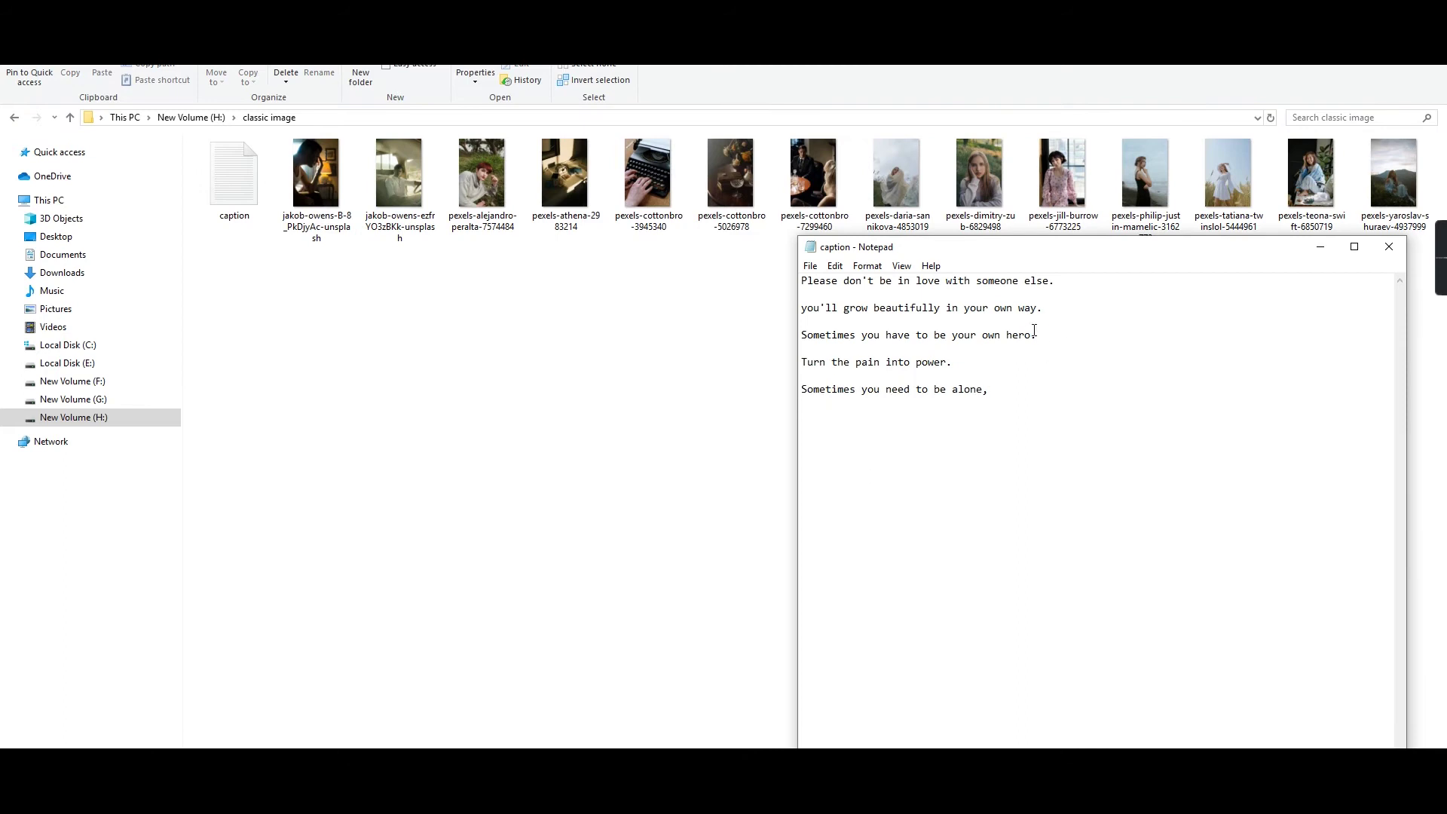
Step: Copy 'Sometimes you have to be your own hero' from Notepad and paste it as portrait text
drag(1035, 334, 800, 334)
right_click(802, 335)
click(836, 382)
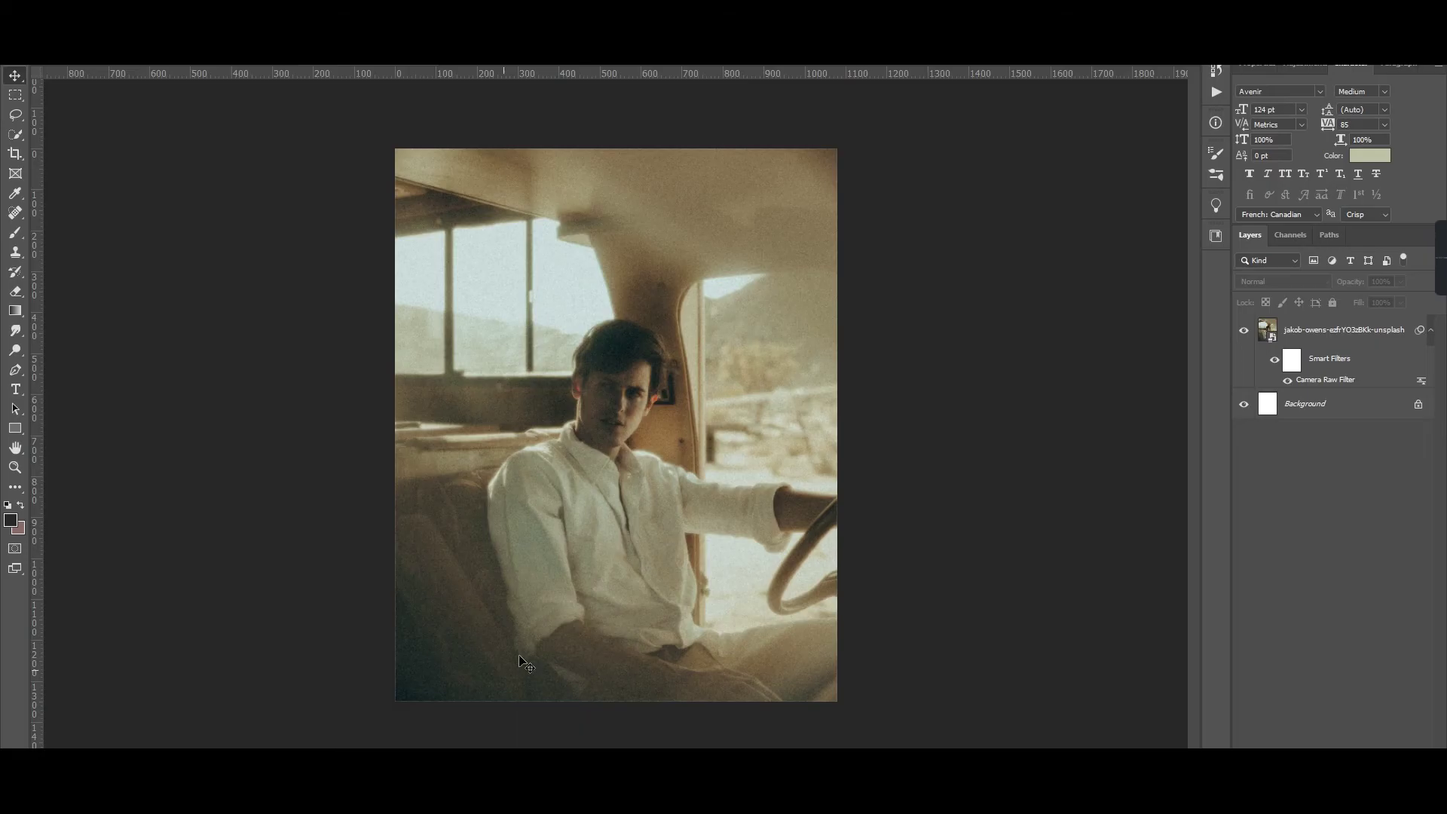
key(t)
click(528, 618)
key(ctrl+v)
Step: Shrink the caption font size, give it a light colour, and commit
click(419, 49)
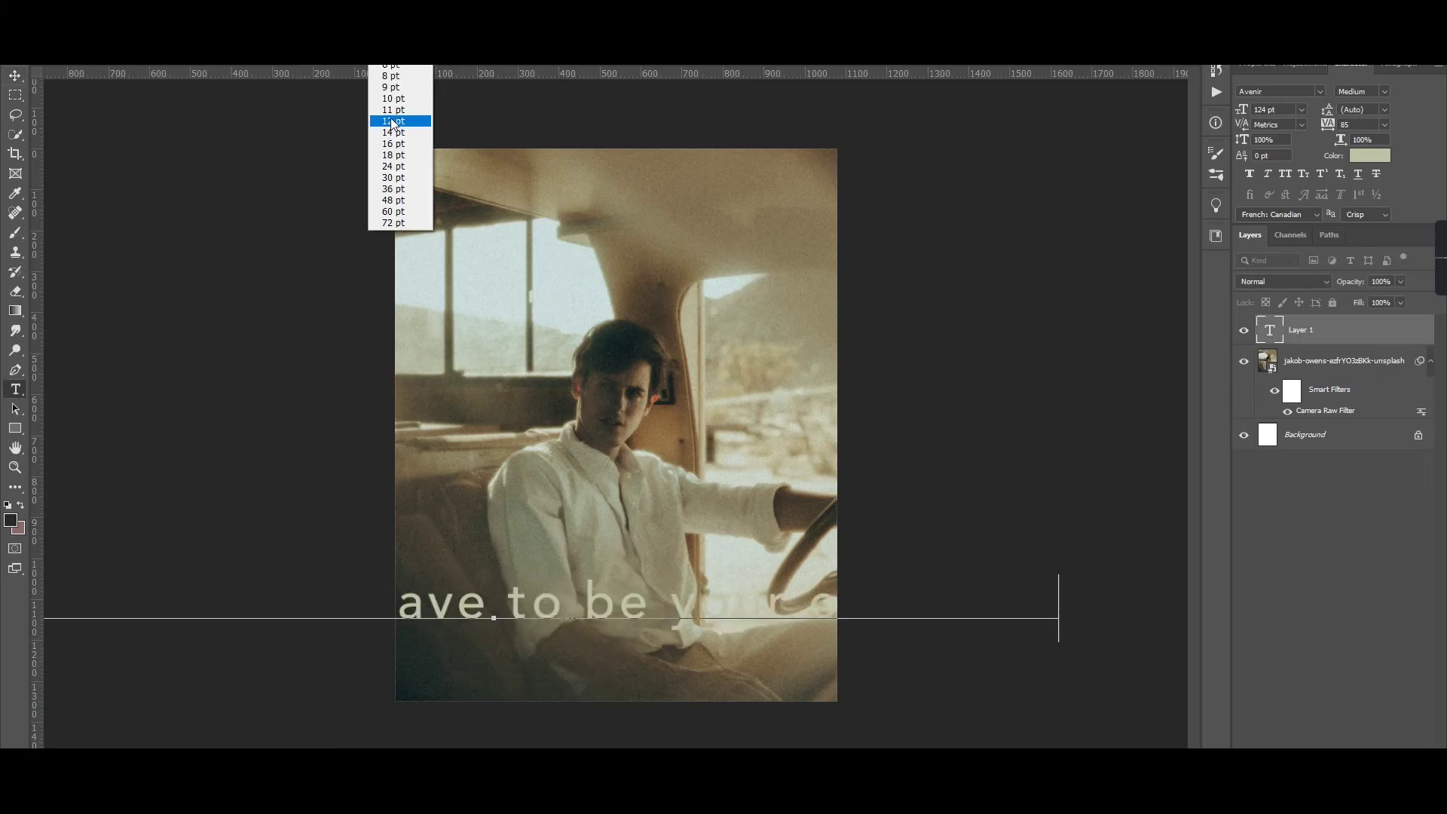
click(393, 166)
triple_click(511, 610)
click(418, 49)
click(399, 166)
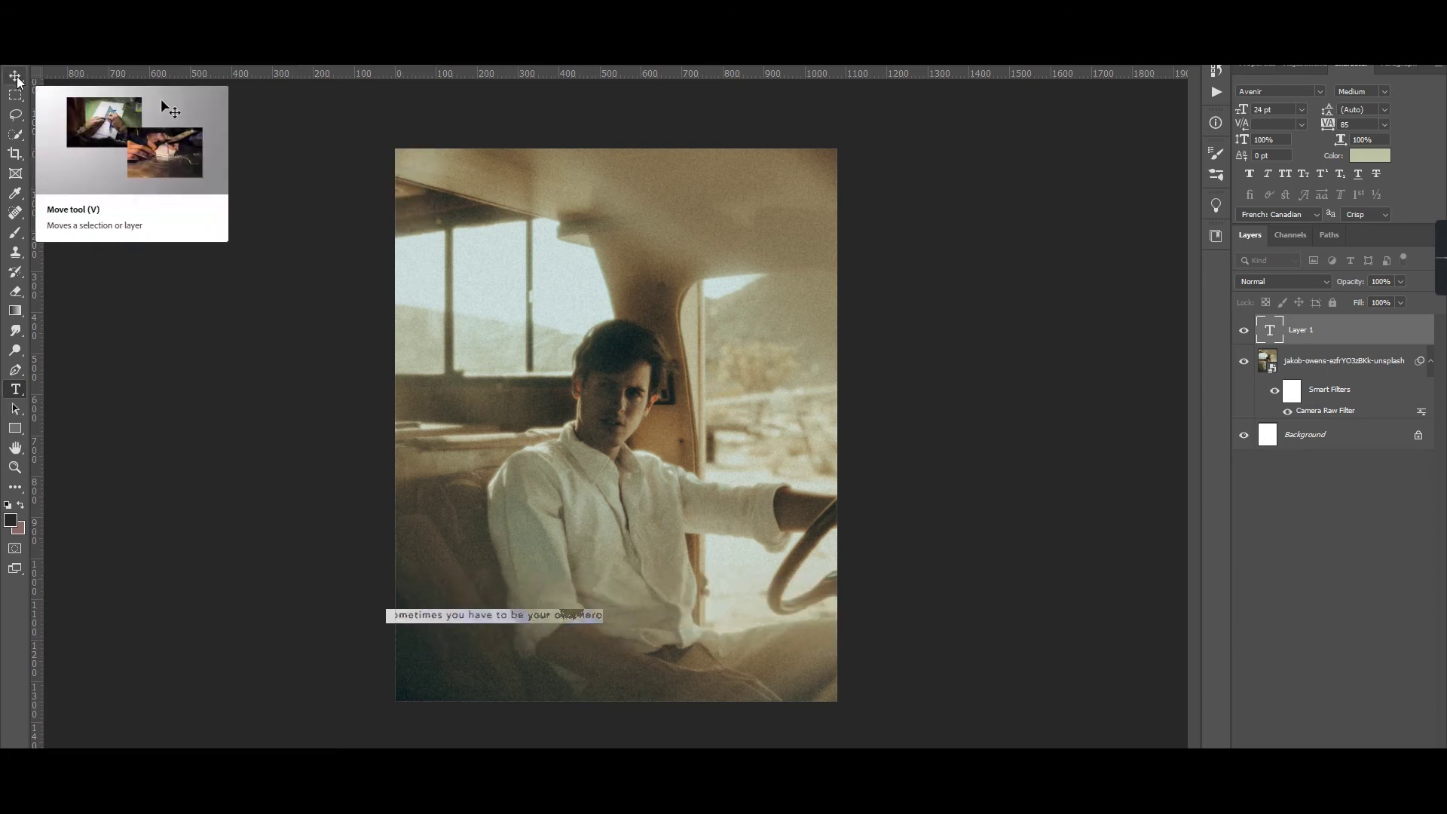
click(1369, 155)
click(573, 251)
key(Return)
Step: Centre the caption horizontally and move it down near the portrait's bottom
key(ctrl+Return)
key(ctrl+a)
key(v)
key(ctrl+d)
drag(657, 615, 657, 657)
Step: Set the caption to 31 pt in pale cream-beige colour decfa3
double_click(588, 655)
key(ctrl+shift+period)
key(ctrl+shift+period)
key(ctrl+shift+period)
key(ctrl+shift+period)
key(ctrl+shift+comma)
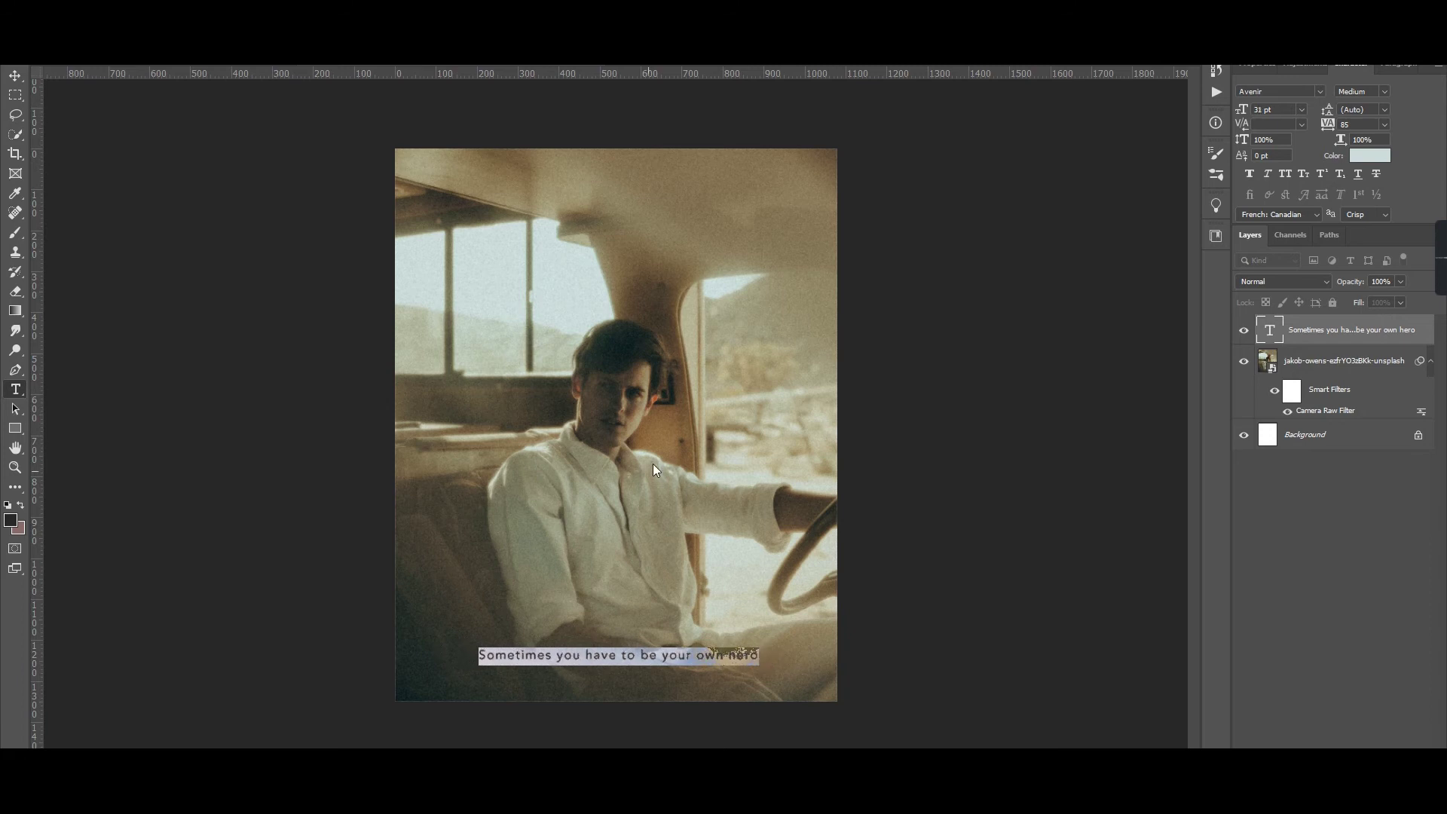
click(1369, 155)
drag(1133, 559, 1135, 577)
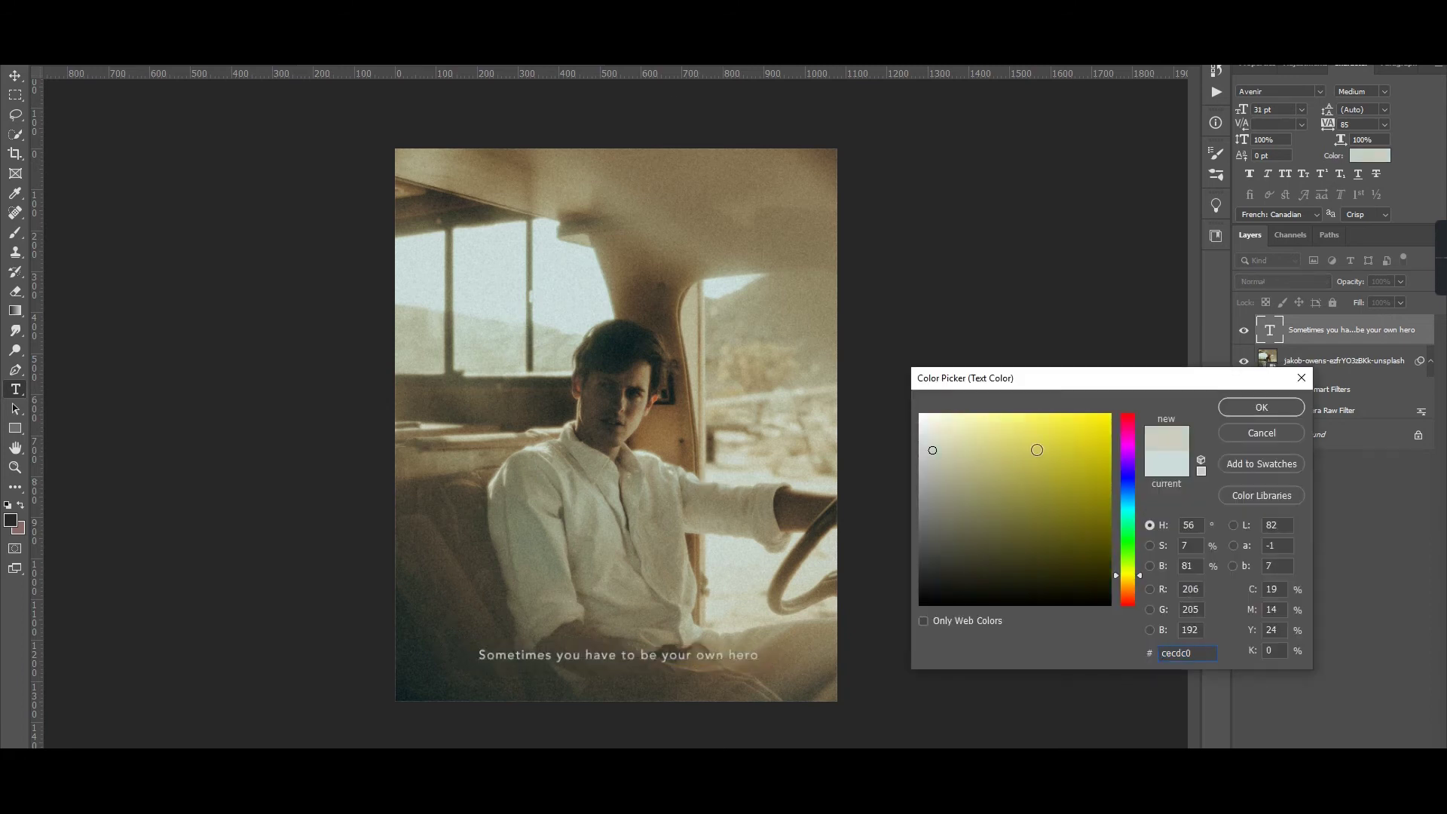
drag(1037, 450, 1069, 451)
click(1139, 578)
drag(1139, 578, 1139, 582)
mouse_move(1010, 424)
mouse_down()
mouse_move(932, 415)
mouse_move(947, 419)
mouse_up()
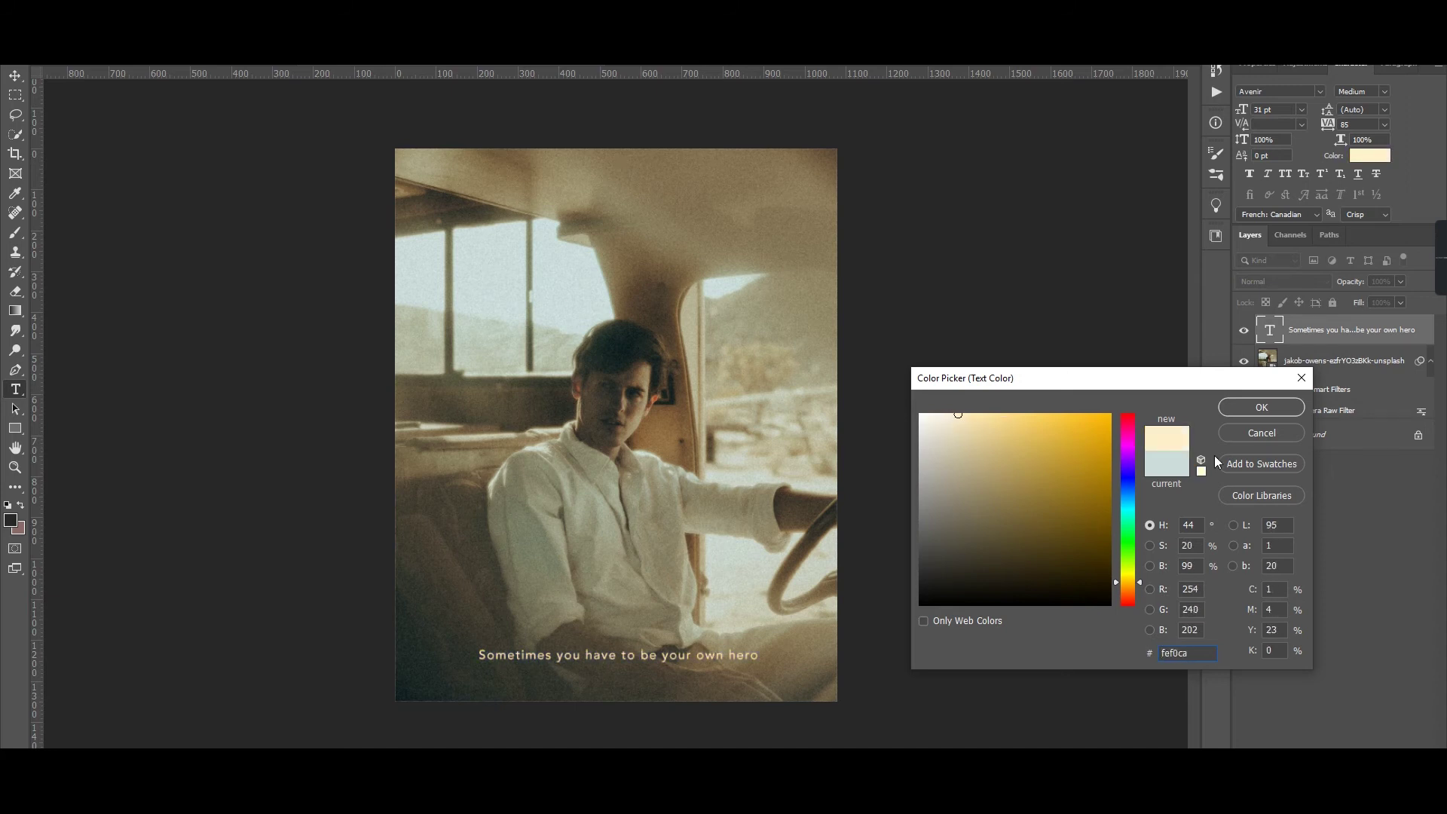
drag(959, 419, 970, 438)
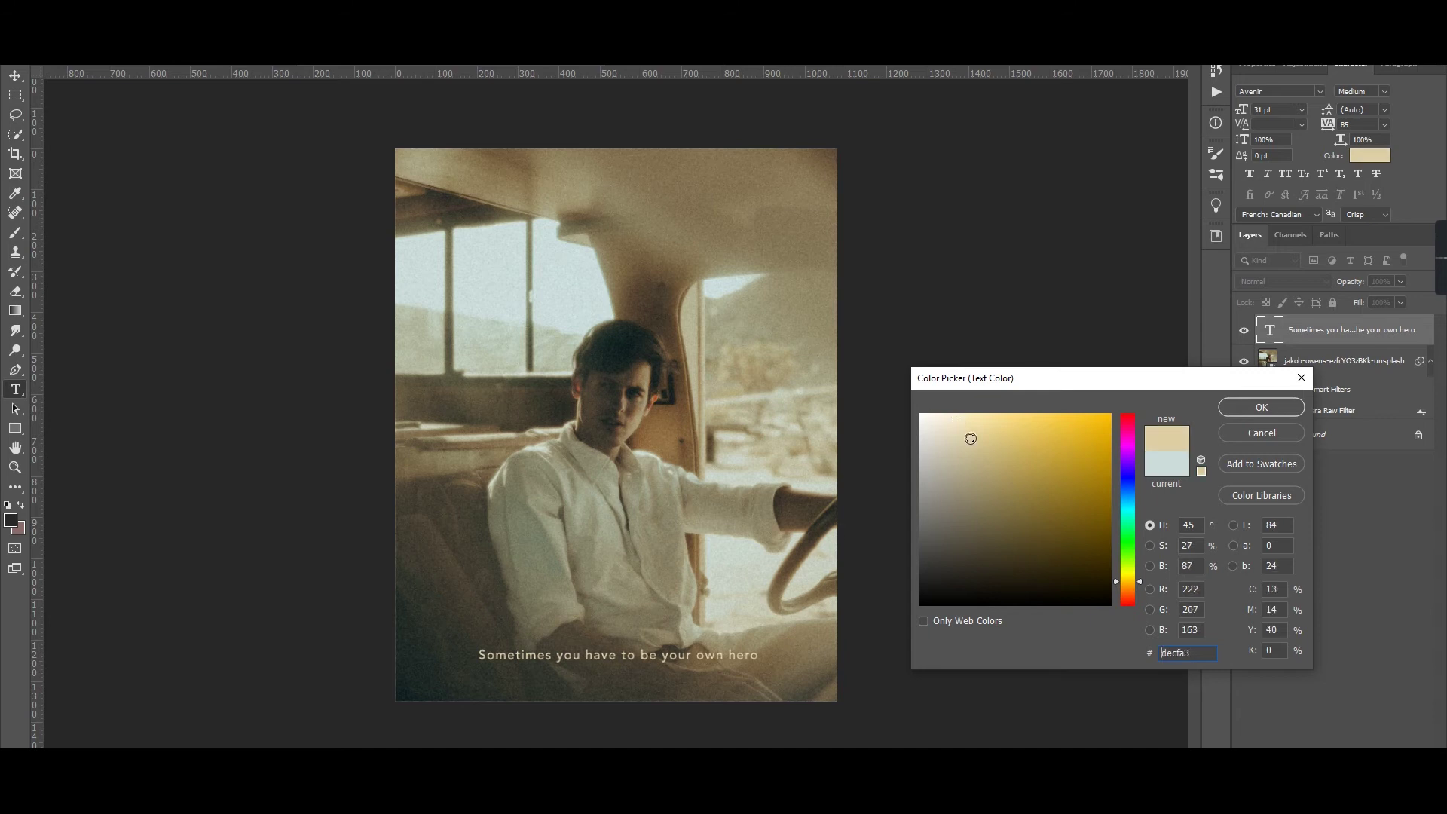
click(1261, 408)
Step: Set the caption's tracking to 0, commit, and nudge its position slightly
click(1384, 124)
click(1357, 211)
click(15, 75)
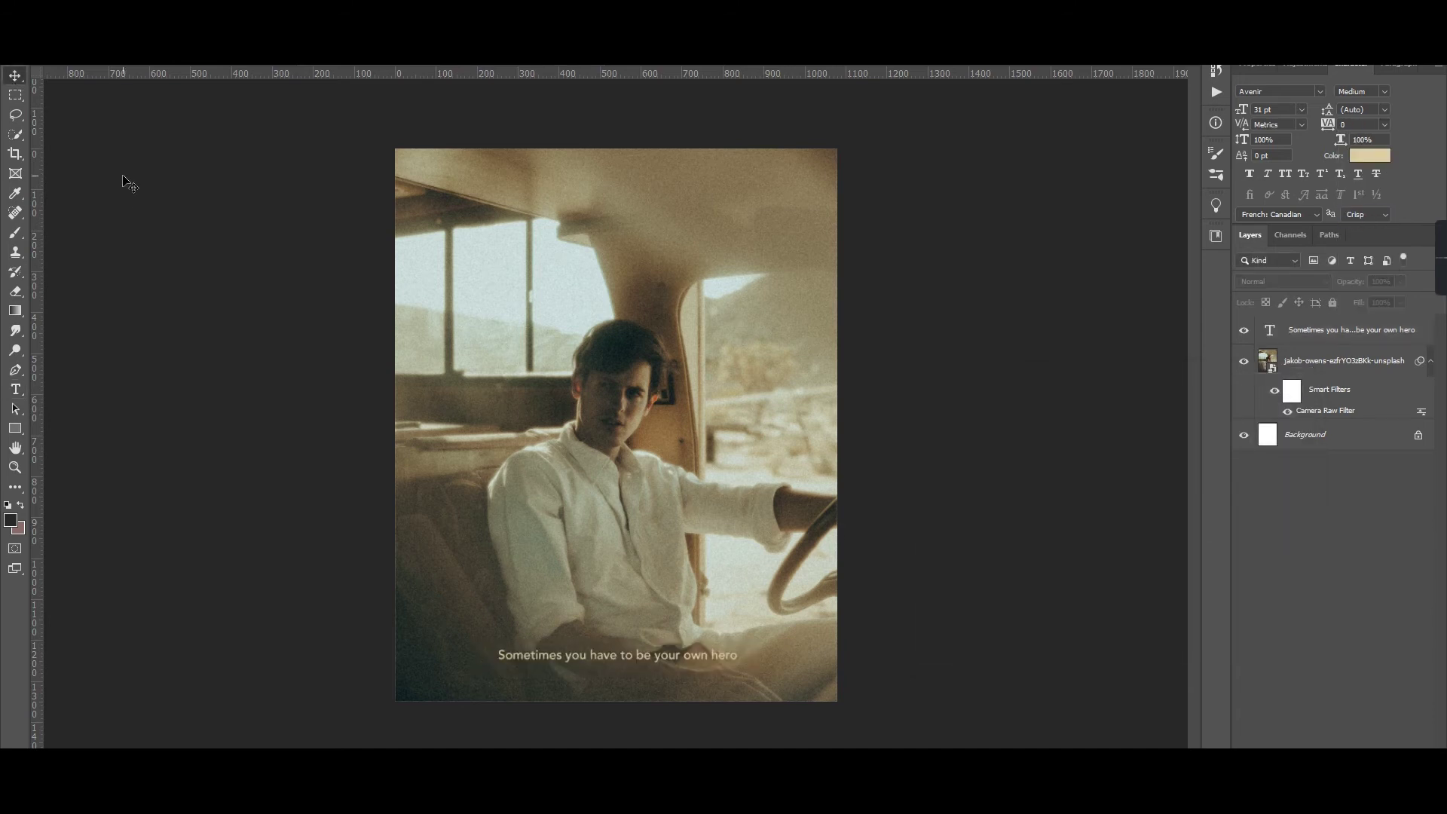
drag(669, 656, 669, 655)
click(686, 680)
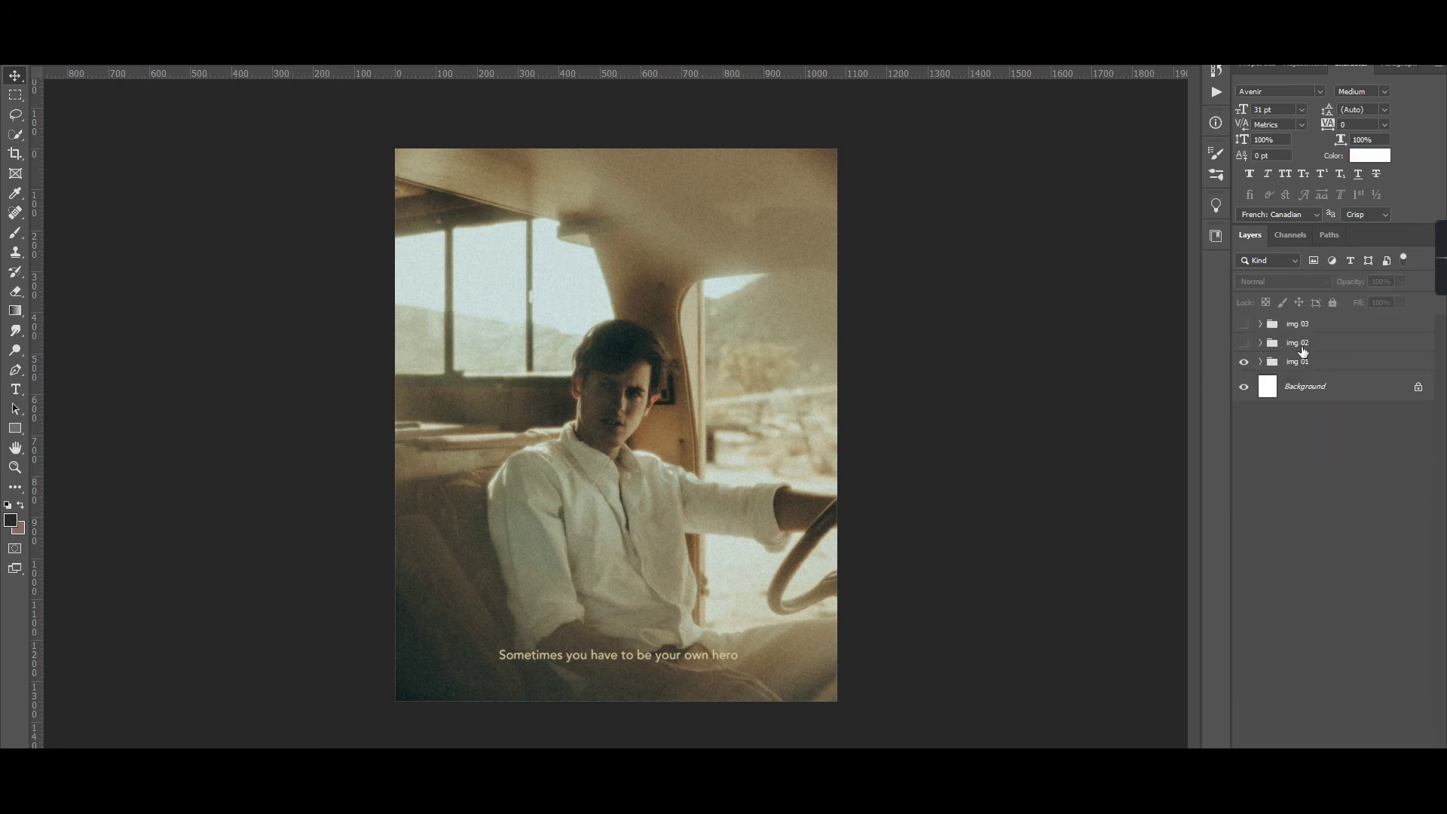
Step: Show the img 02 group with its caption hidden, hide img 03, and select the smoking-man photo layer
click(1317, 348)
click(1243, 343)
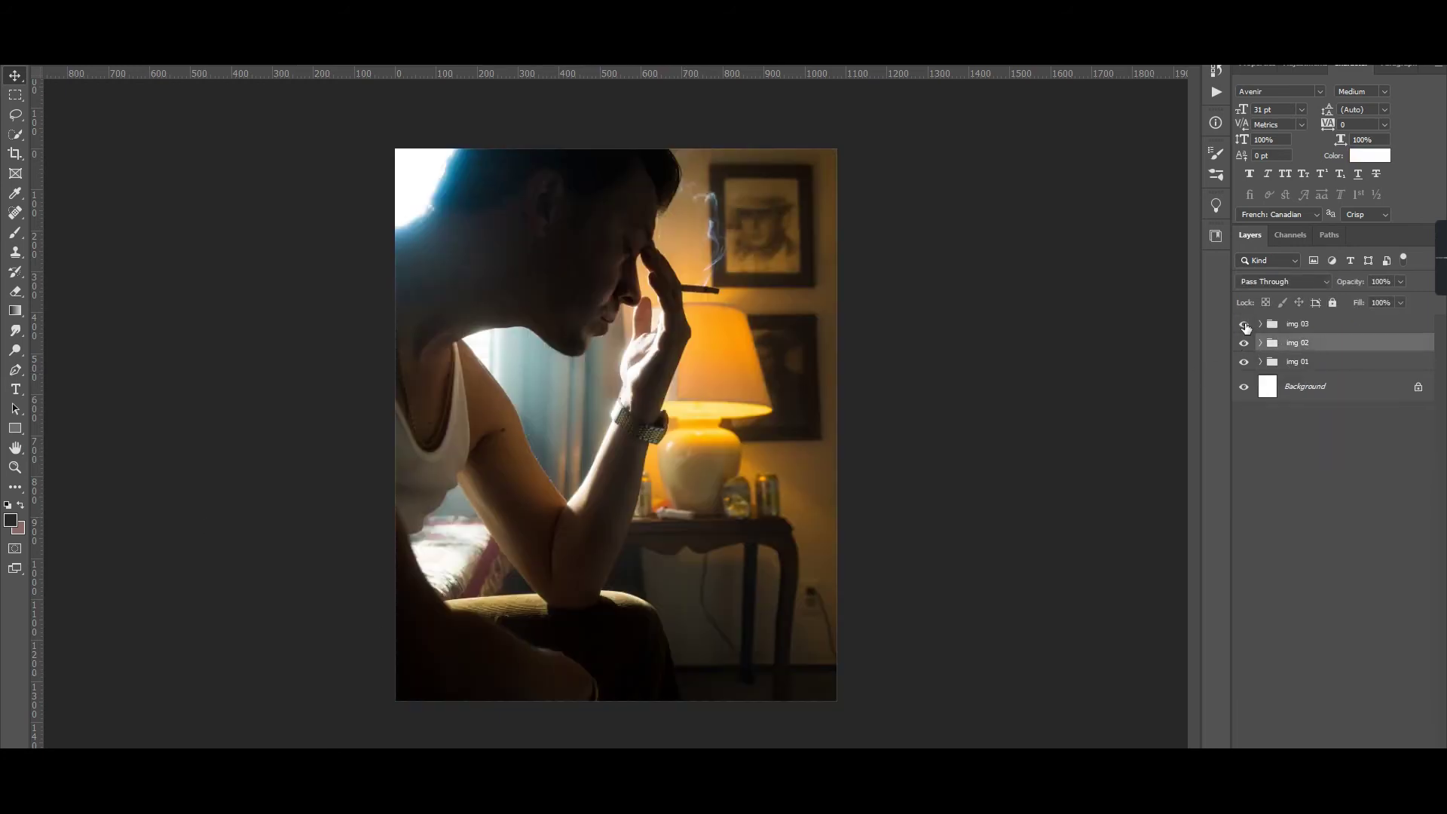
click(1244, 324)
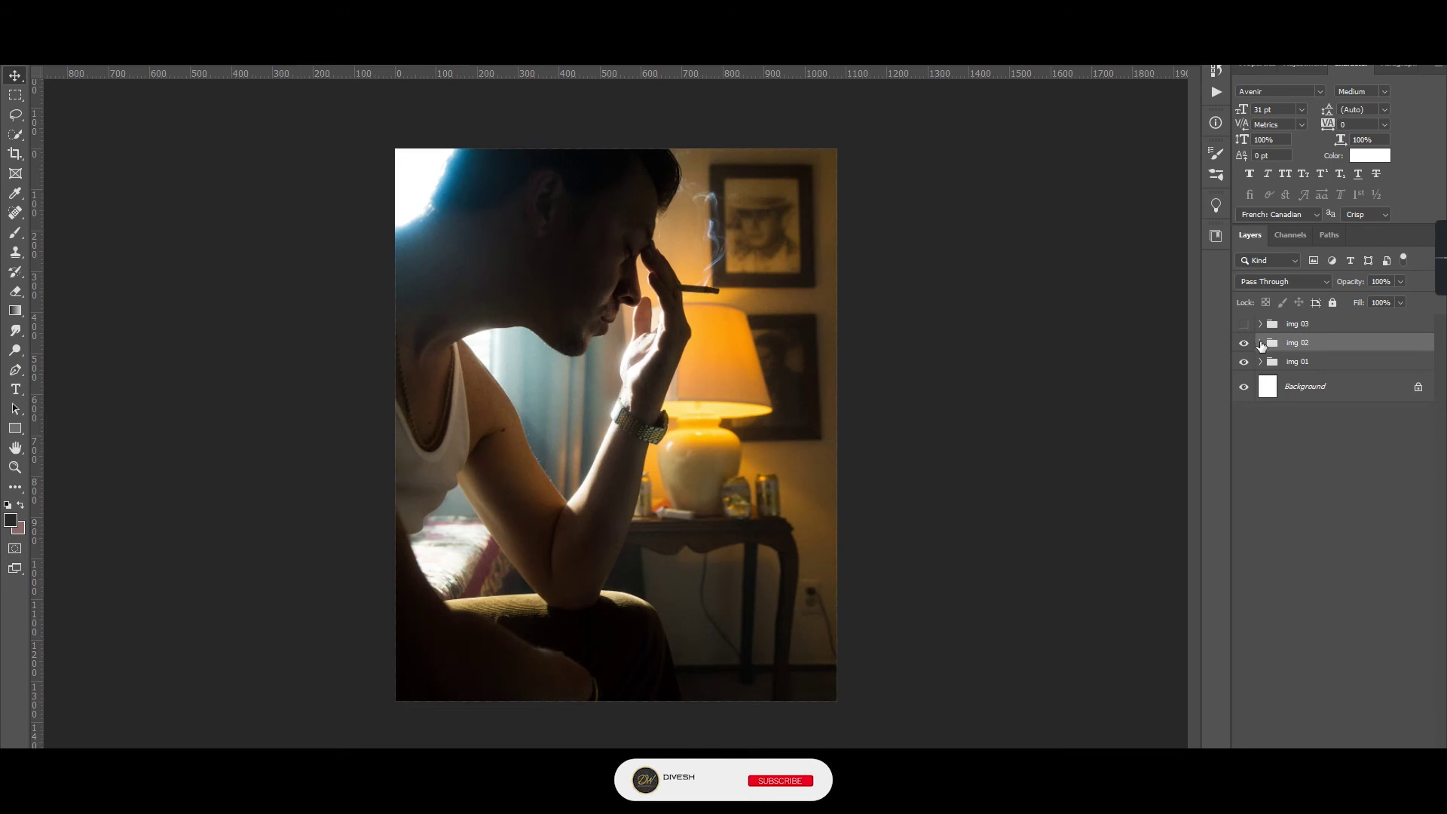
click(1259, 343)
click(1273, 376)
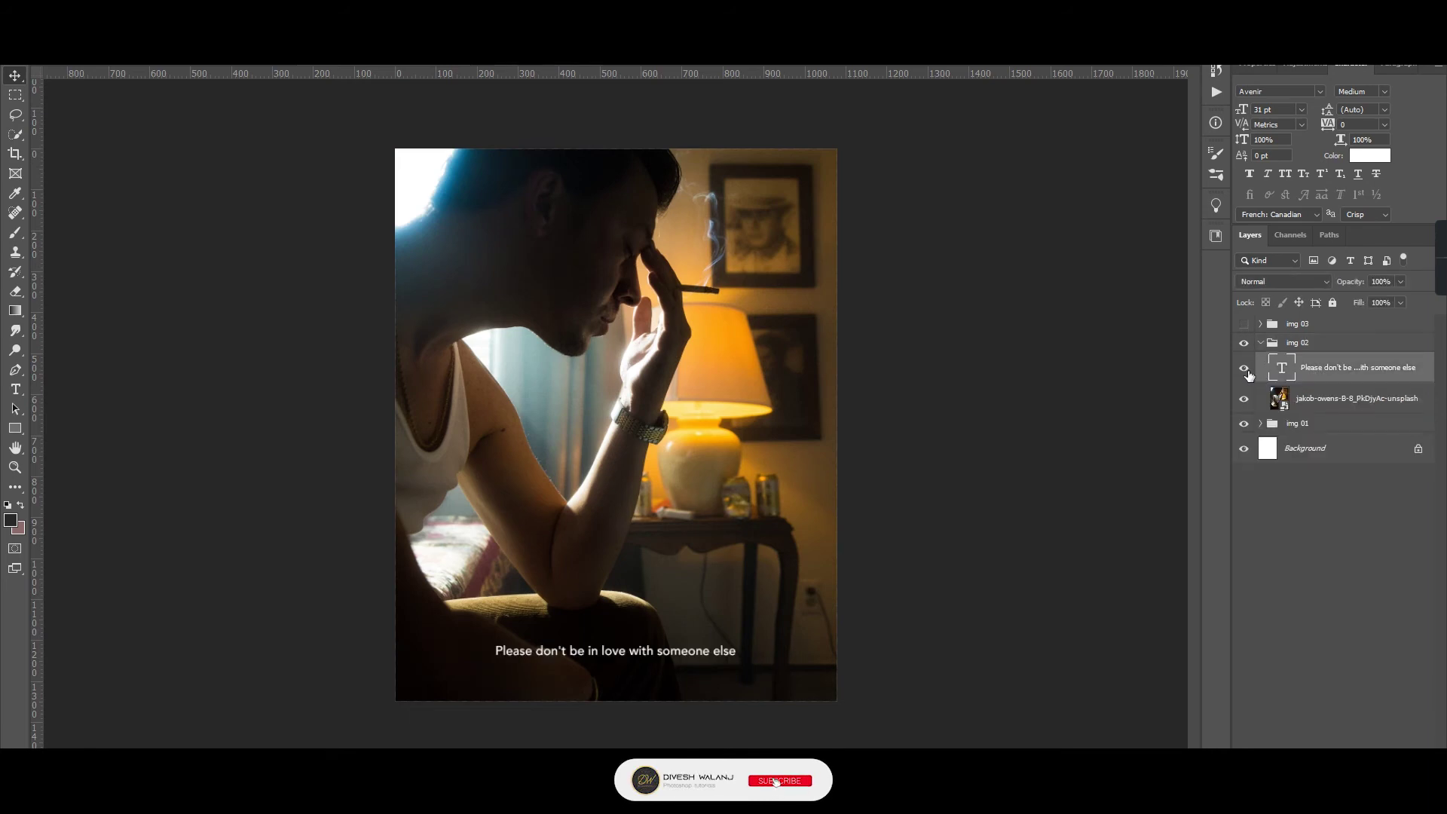
click(1244, 370)
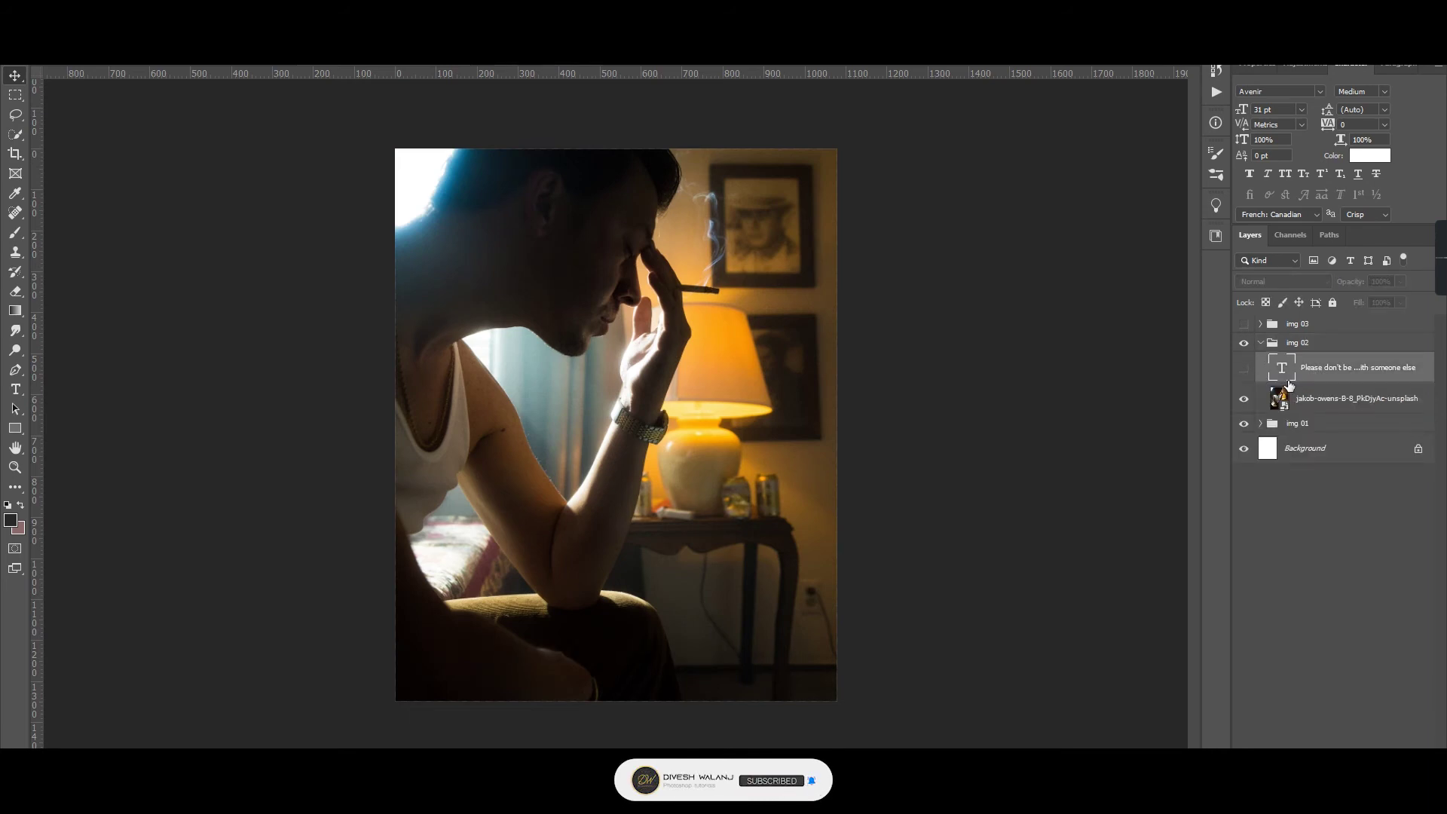
click(1297, 393)
Step: Apply the faded vintage Camera Raw preset to the smoking-man photo
click(211, 53)
click(238, 101)
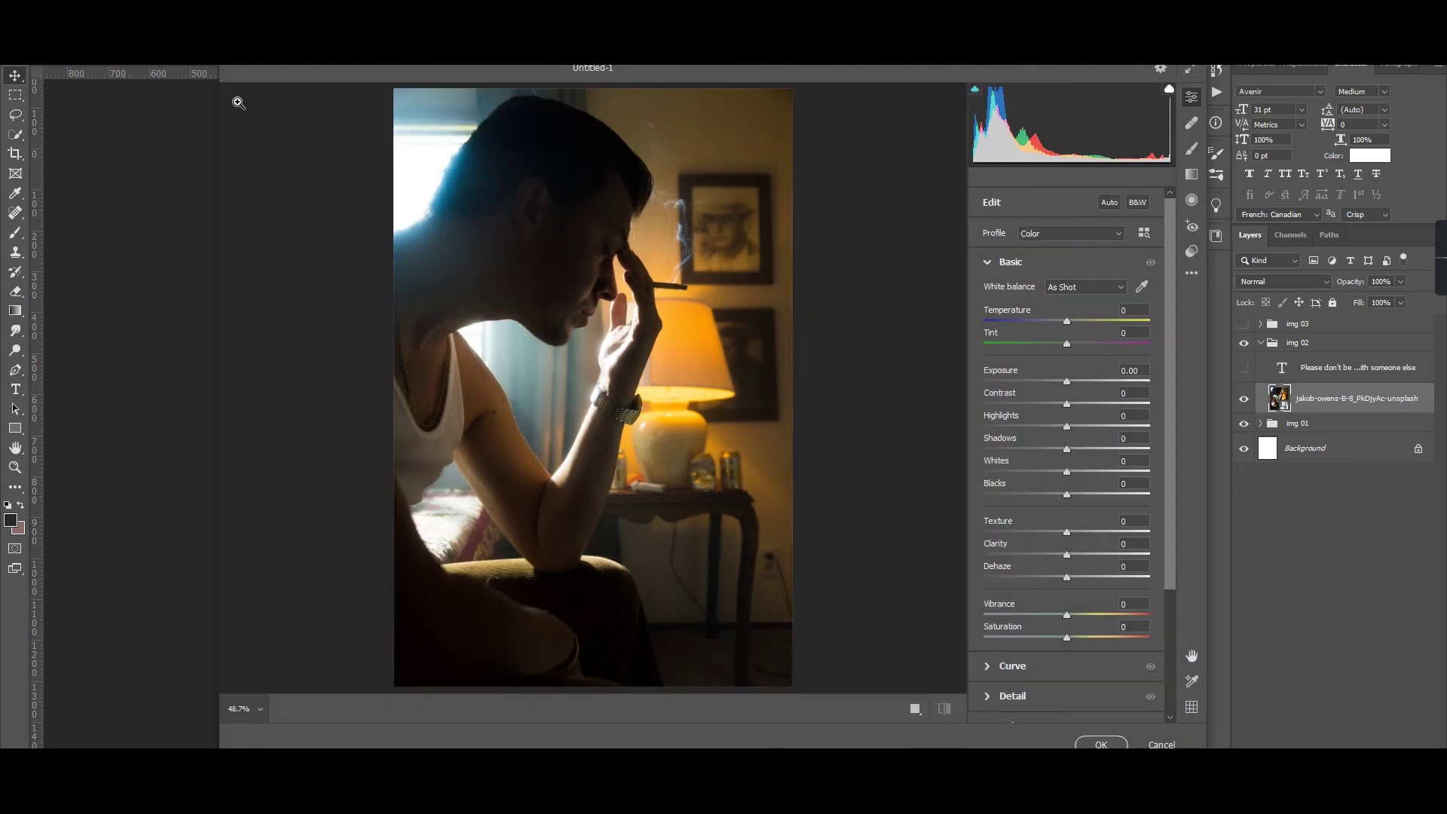
click(1192, 276)
click(1250, 445)
click(440, 168)
click(731, 375)
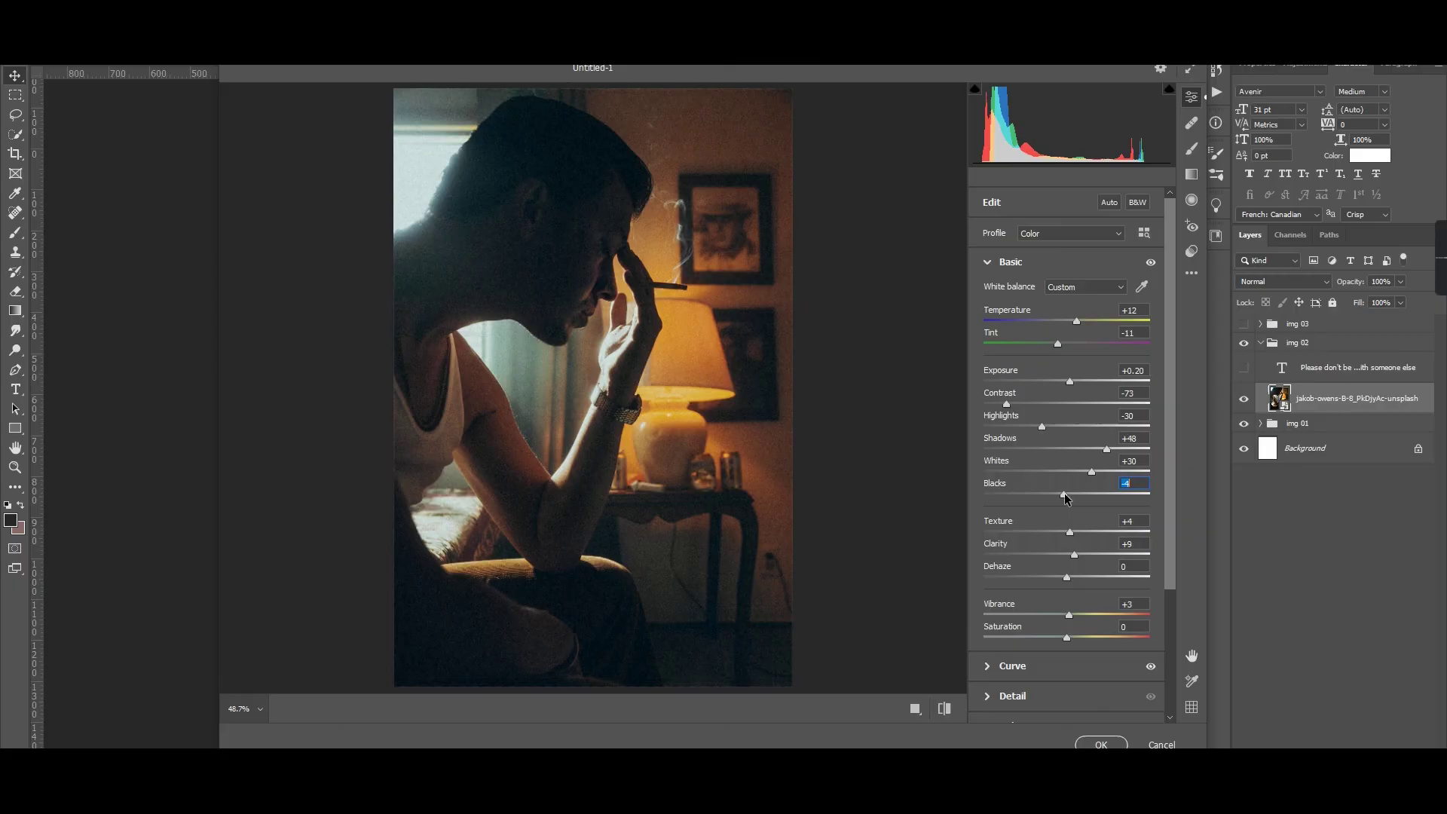
click(1100, 743)
Step: Show the caption again and recolour it orange sampled from the lamp
click(1243, 367)
click(15, 389)
triple_click(640, 653)
click(1369, 156)
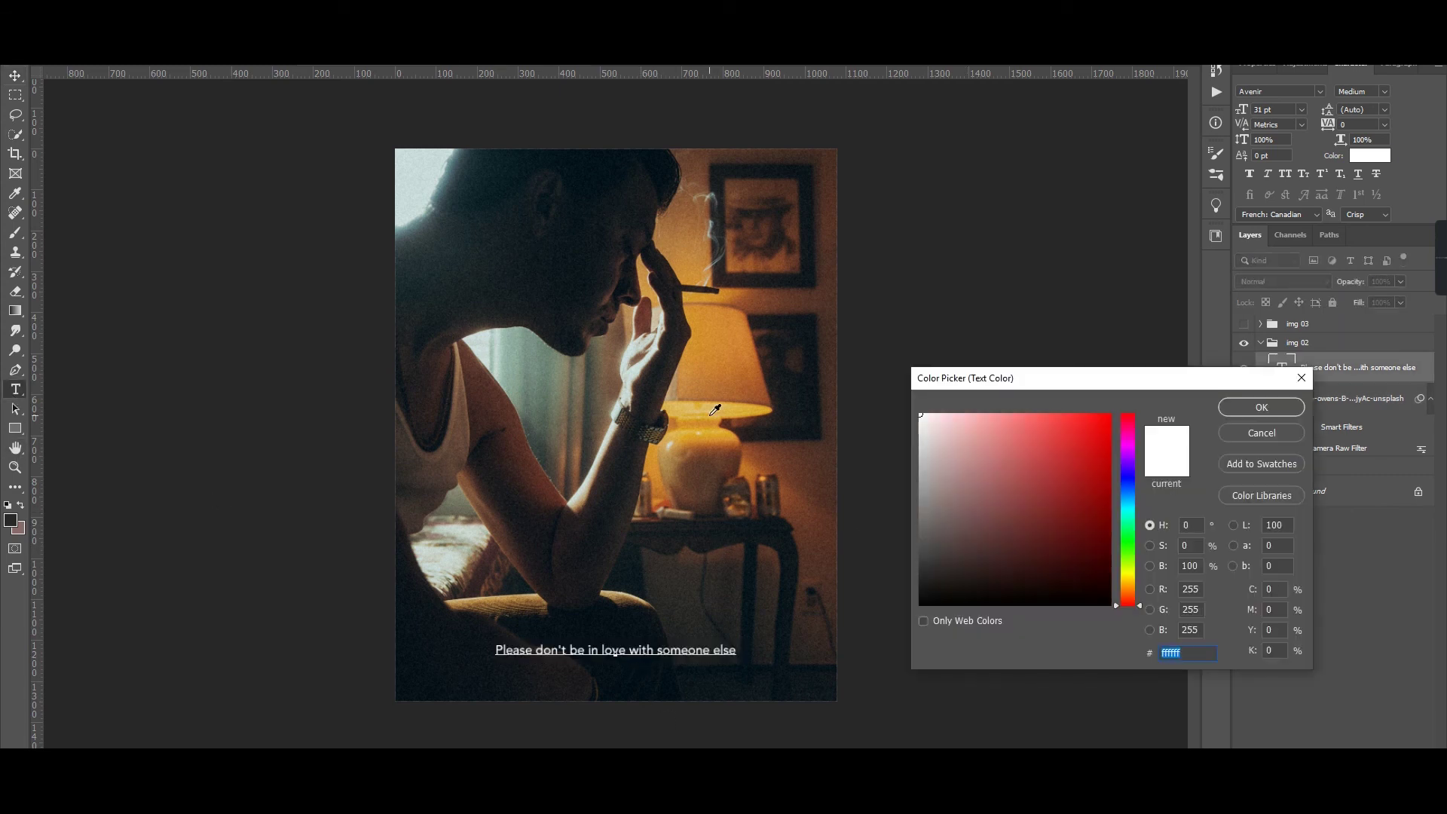
click(703, 400)
click(1075, 445)
Step: Lighten the caption to a warm lamp-gold, then select and show the img 03 group
click(1259, 407)
click(1369, 155)
click(1042, 438)
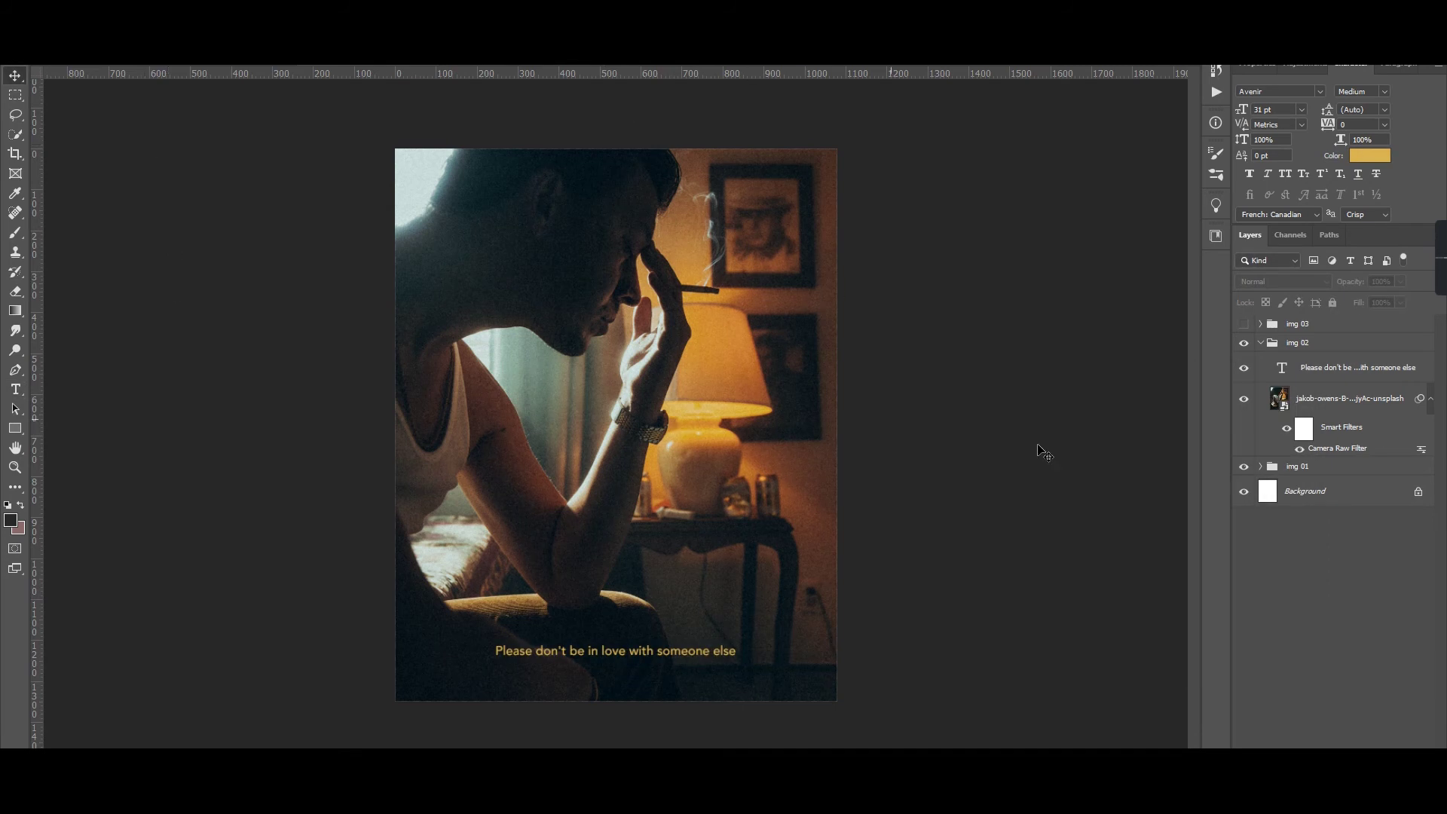
click(1303, 324)
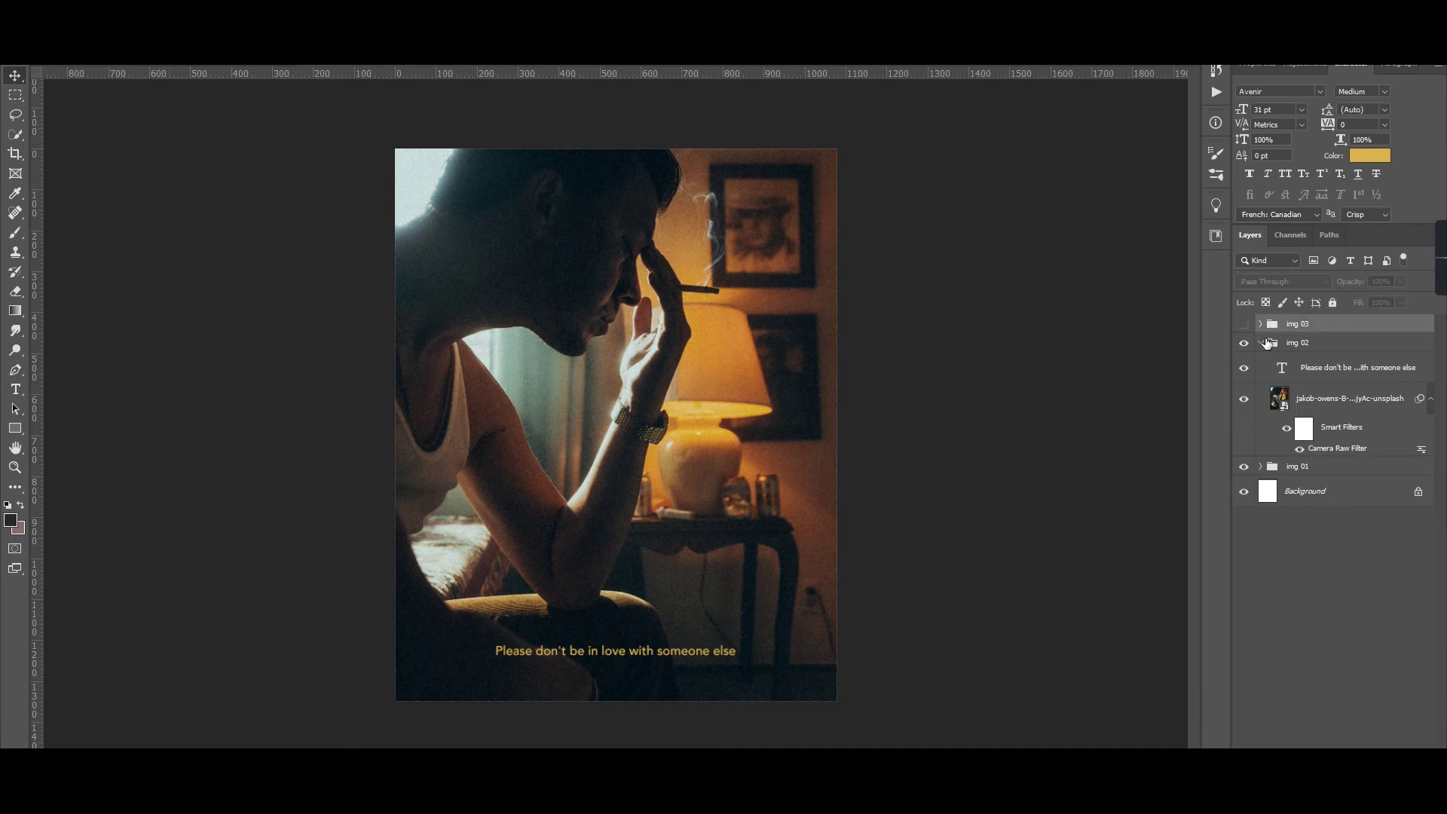
click(1260, 343)
Step: Hide the wheat-field caption, then lower Exposure and raise Shadows on the photo in Camera Raw
click(1243, 324)
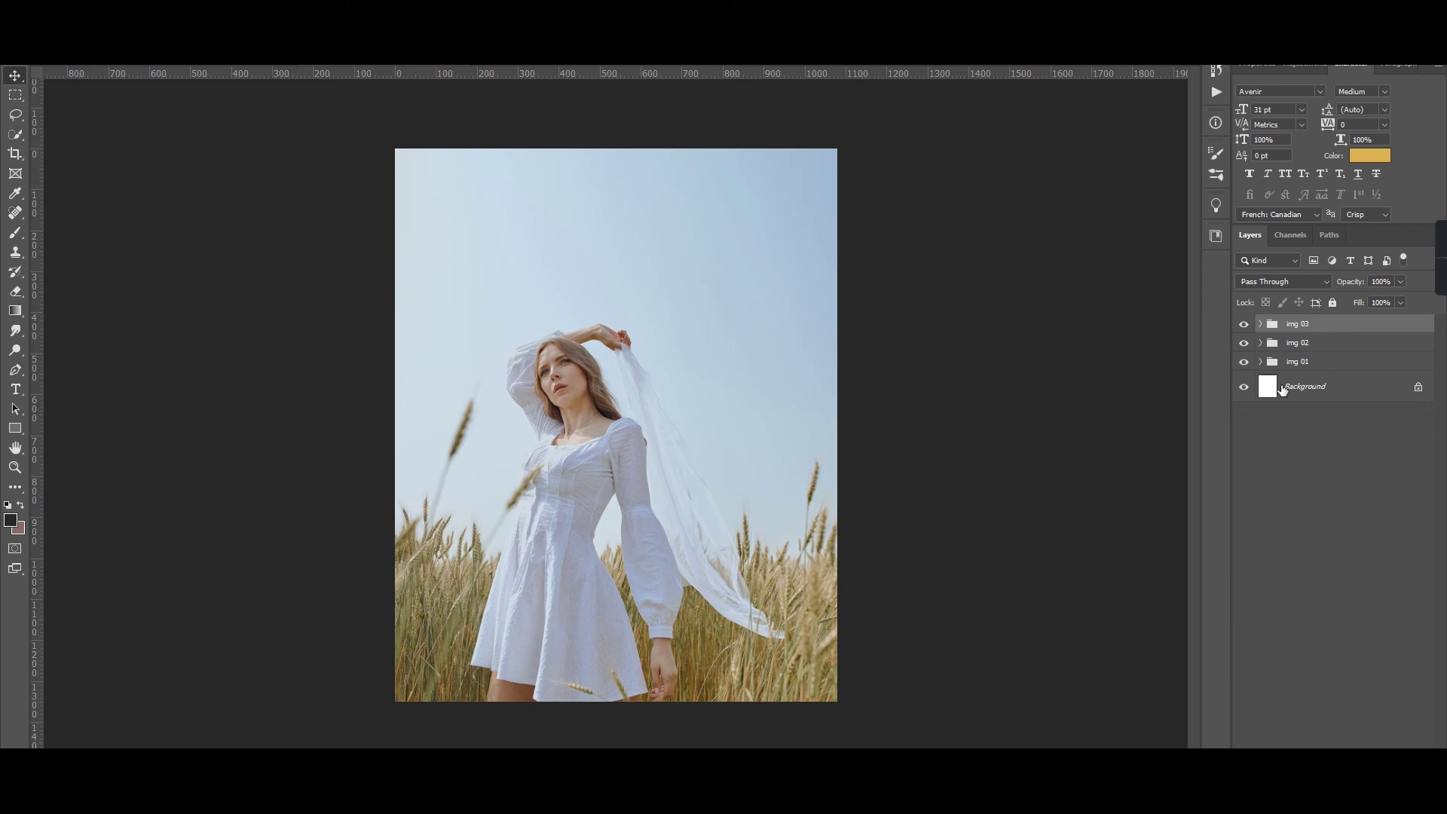
click(1243, 349)
click(1244, 350)
click(1345, 379)
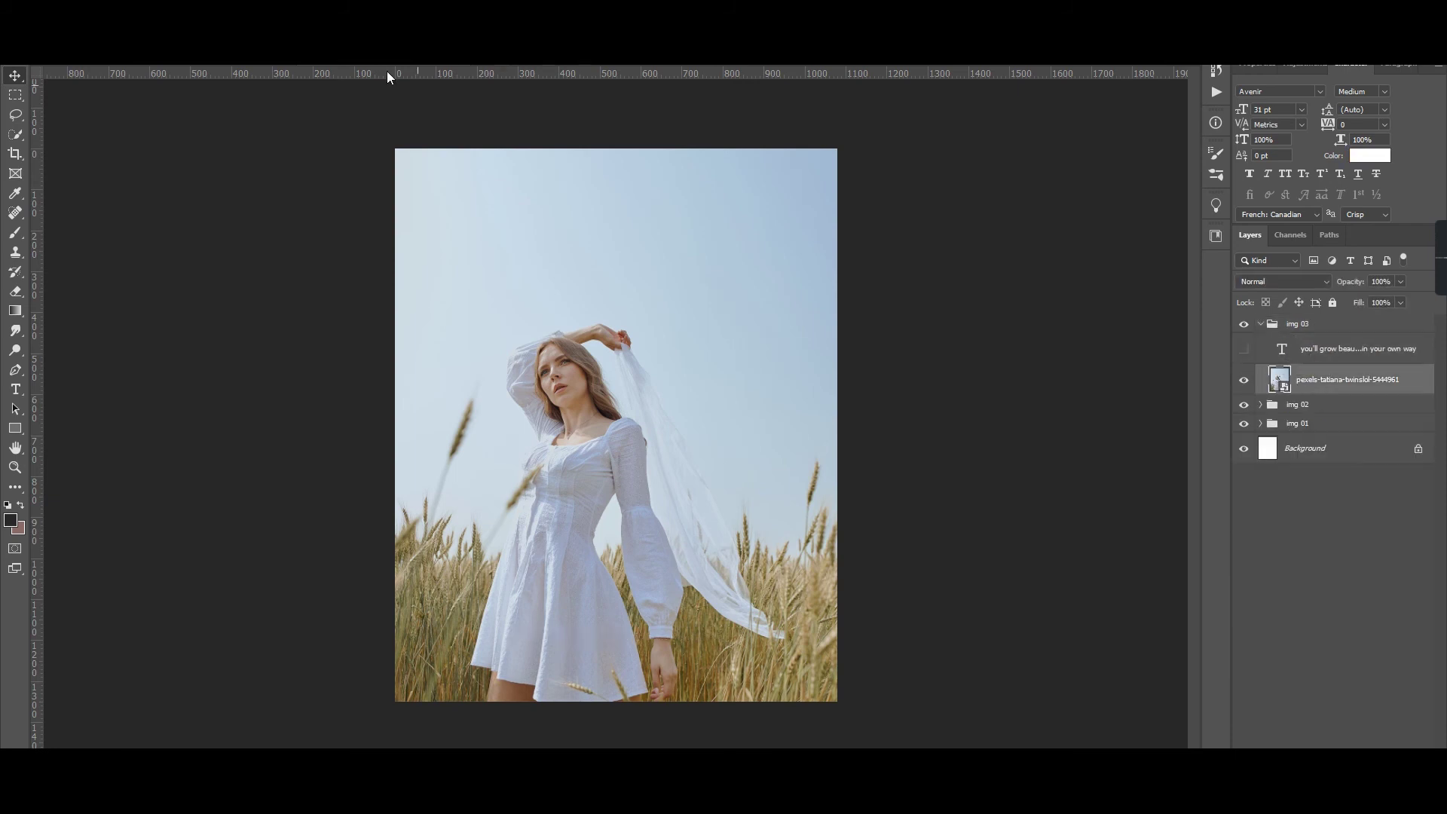
key(shift+ctrl+a)
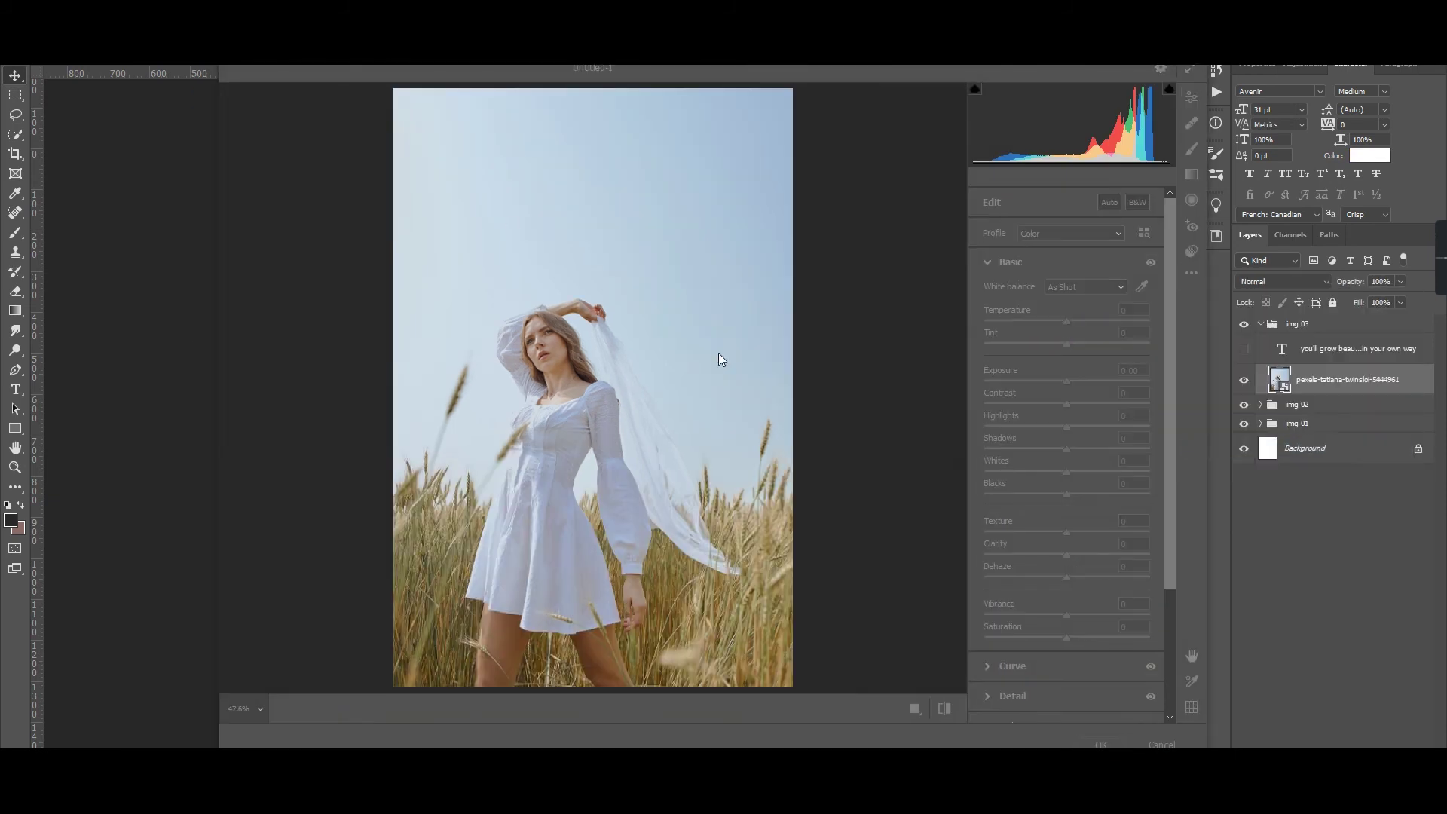
drag(1069, 380, 1059, 381)
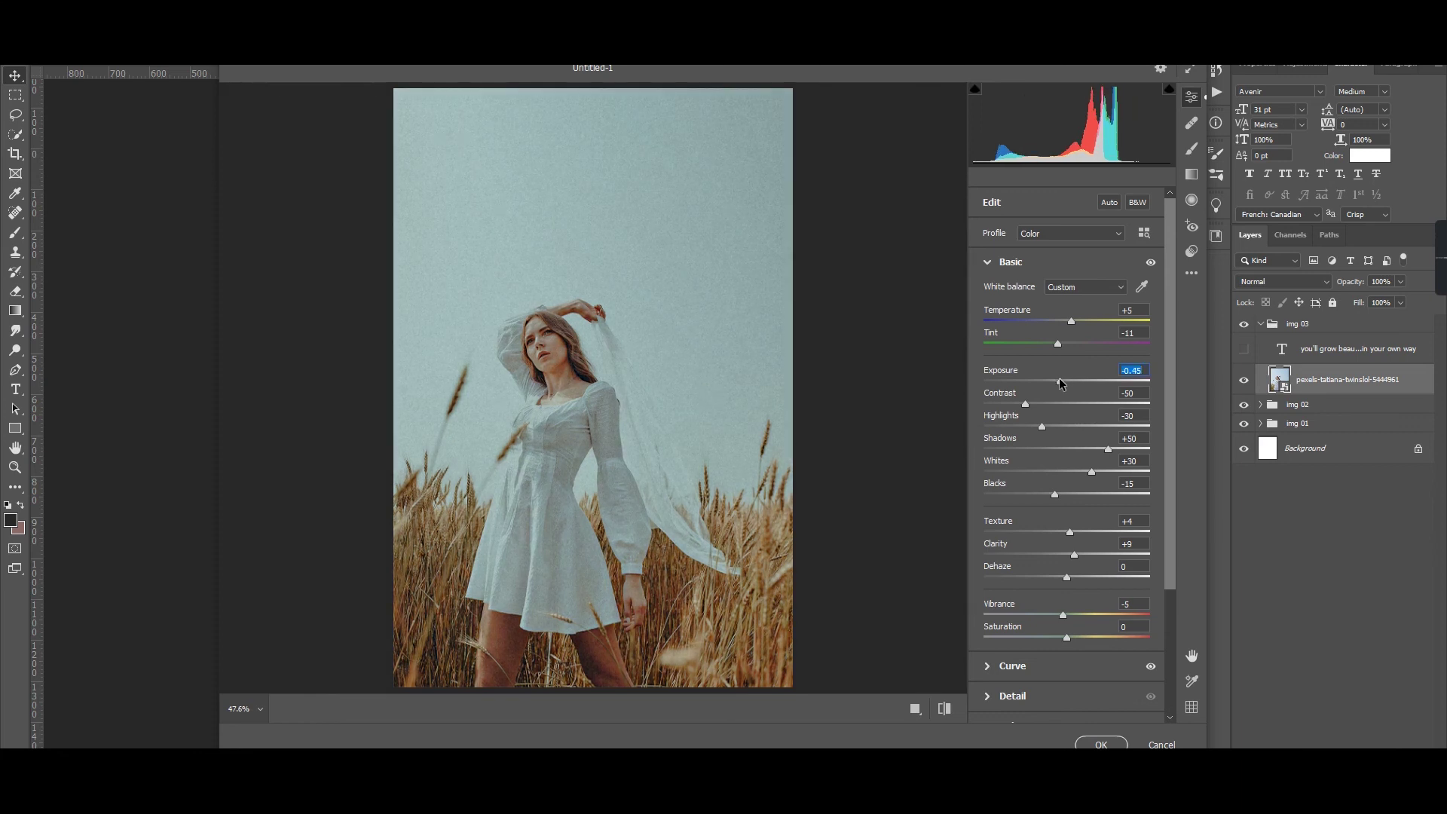
drag(1107, 449, 1123, 449)
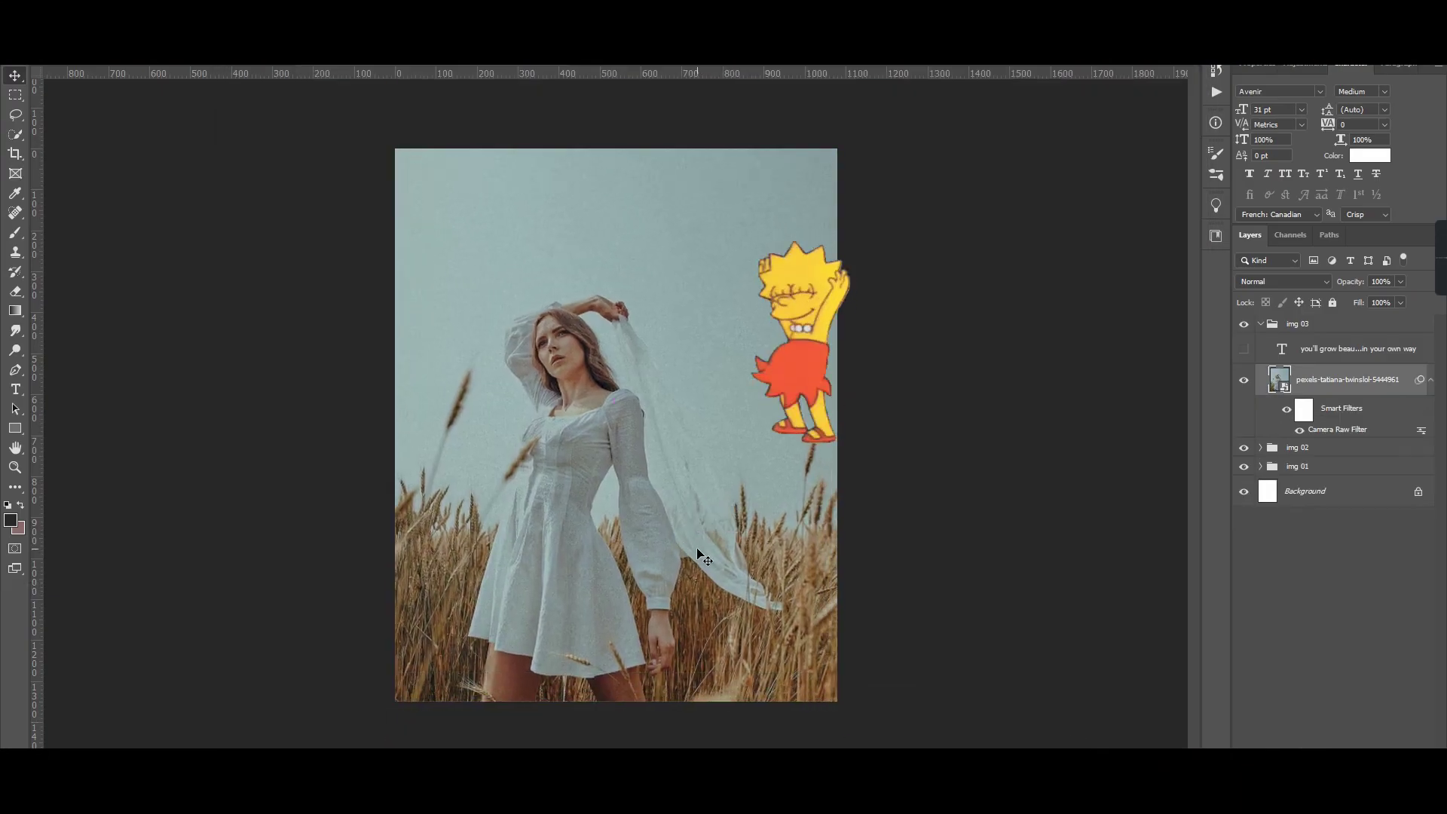
Step: Show the caption 'you'll grow beautifully in your own way.' and set its colour to soft off-white e7ecec
click(1243, 349)
double_click(1281, 349)
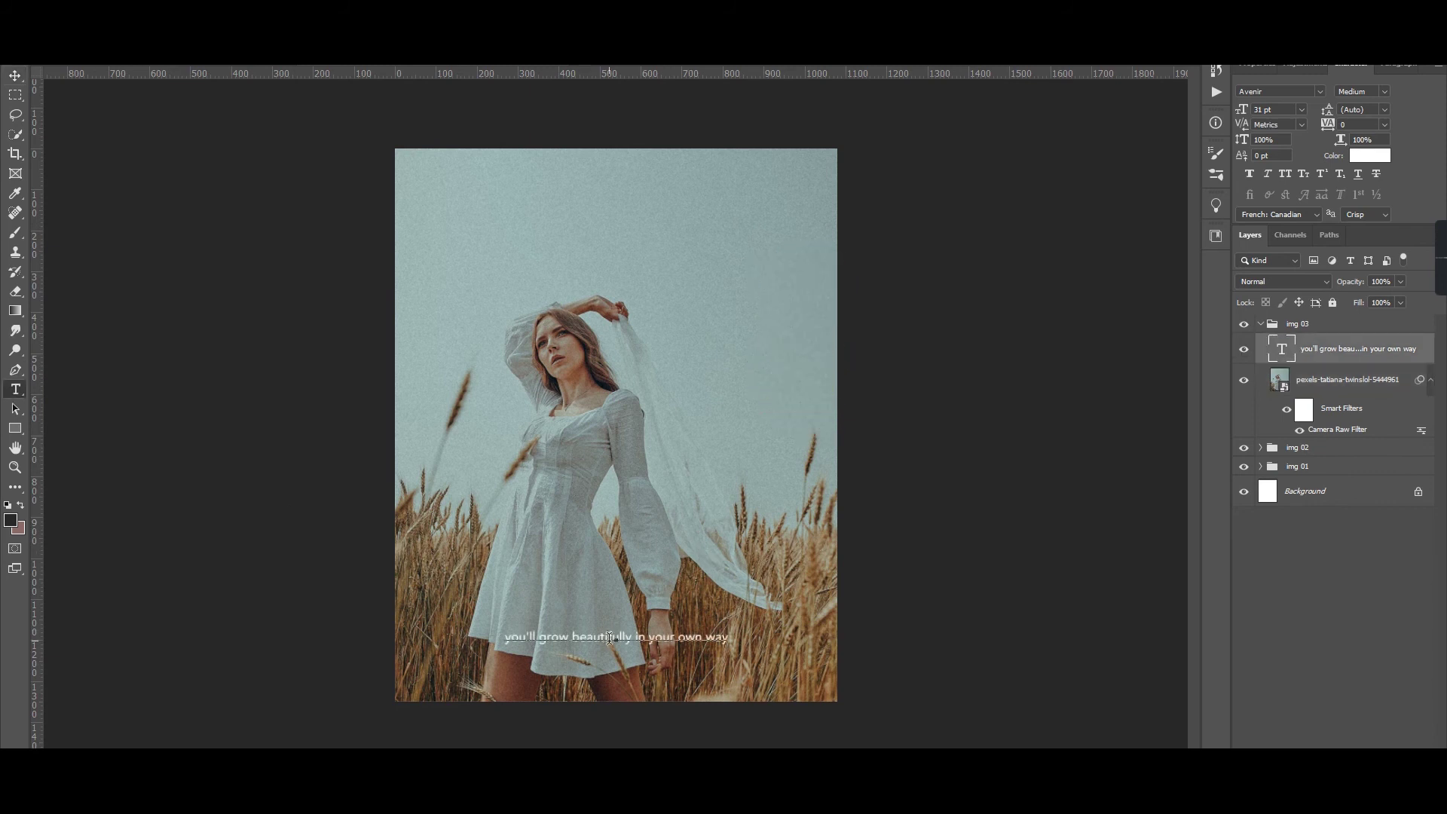
click(1369, 155)
click(730, 324)
click(927, 423)
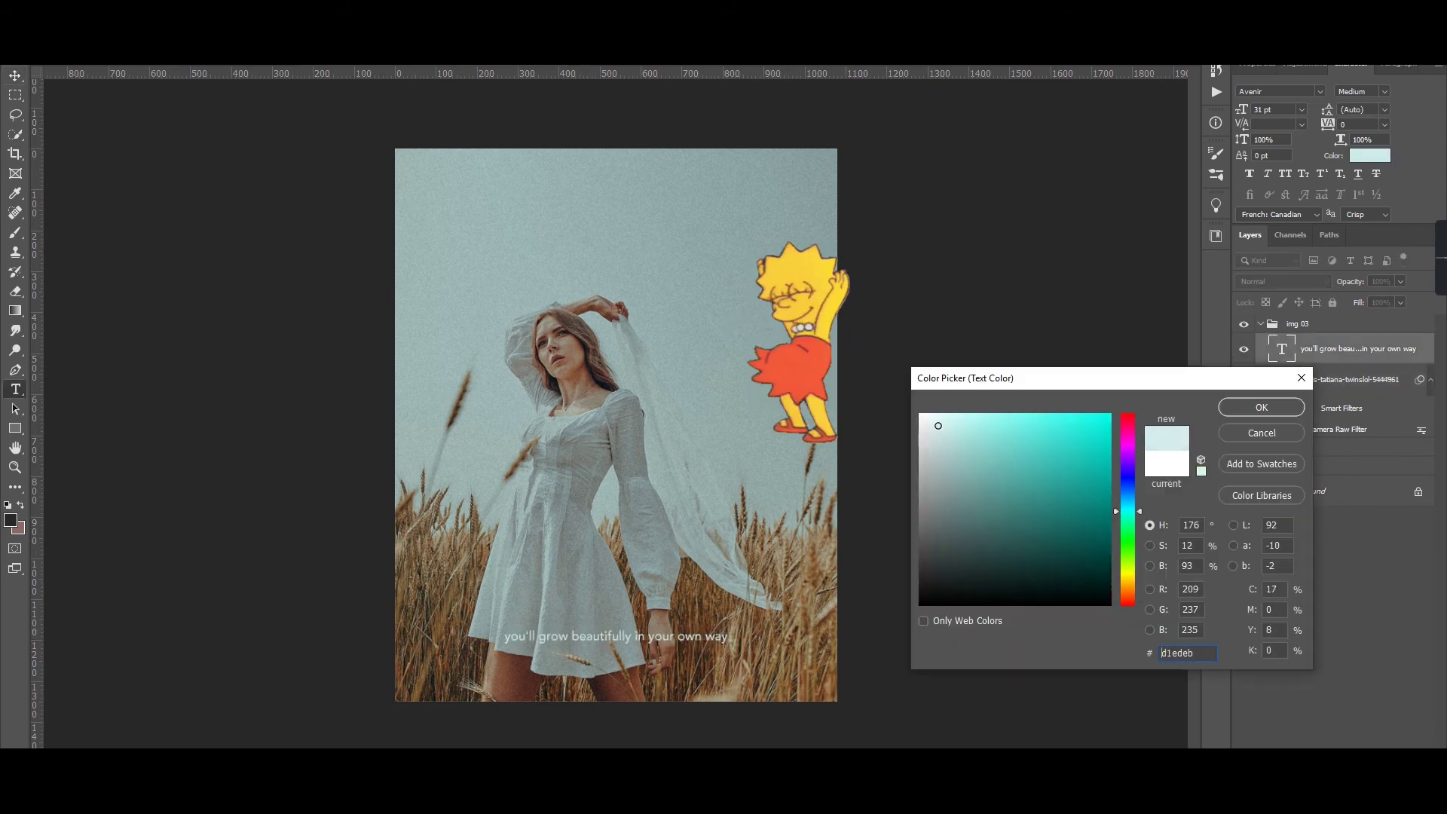
drag(927, 423, 923, 428)
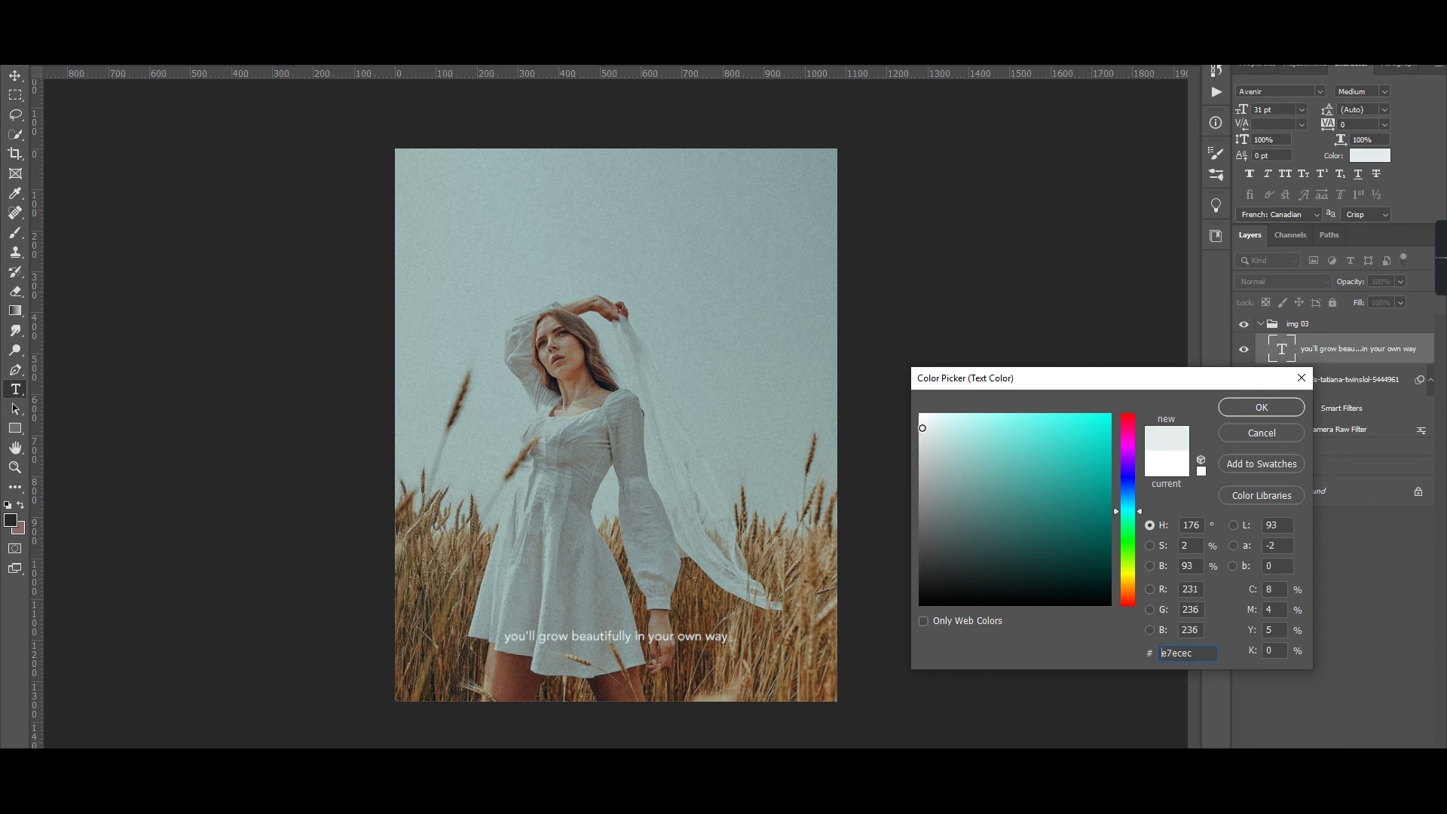
click(1261, 407)
key(ctrl+Return)
key(v)
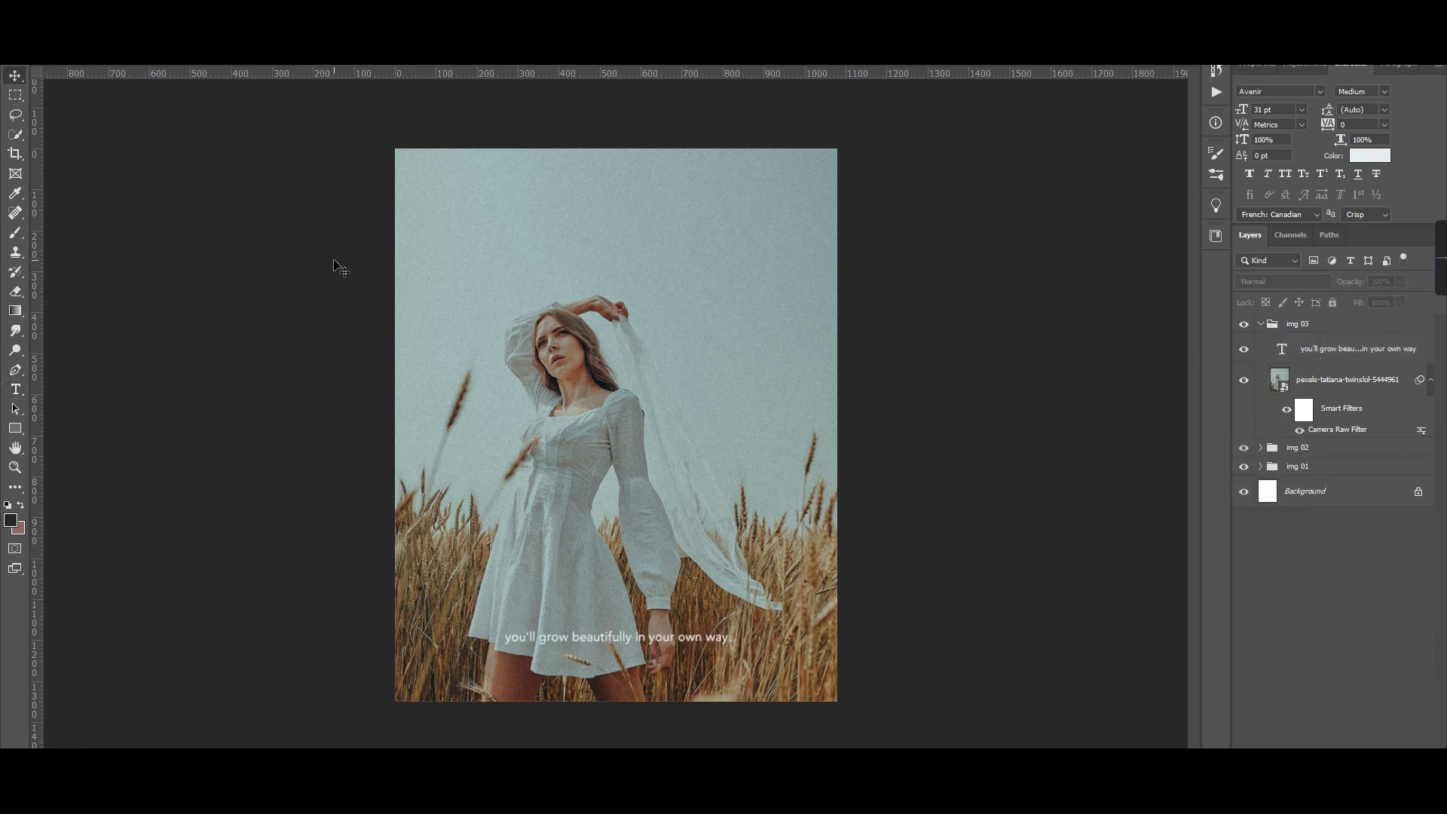